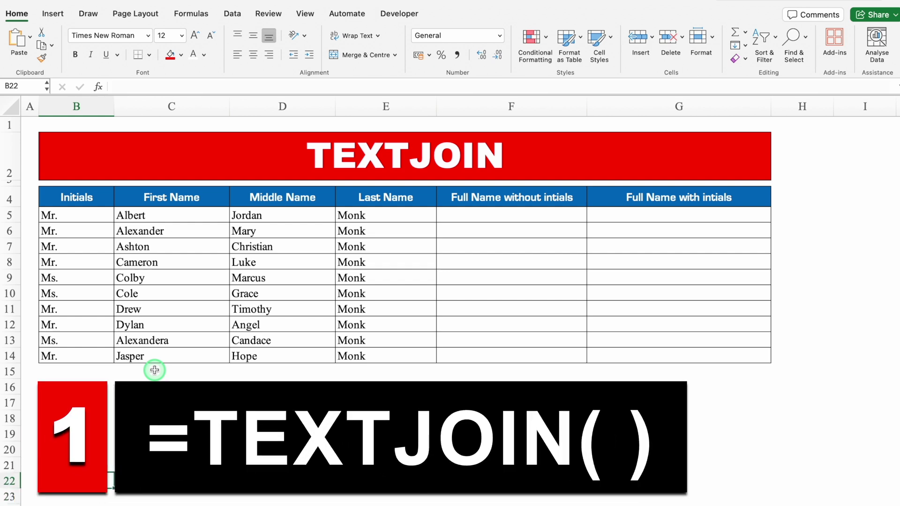
Step: Review the Initials, First, Middle and Last Name columns and pick F5 for the joined name
left_click(96, 203)
left_click(173, 201)
left_click(288, 198)
left_click(386, 201)
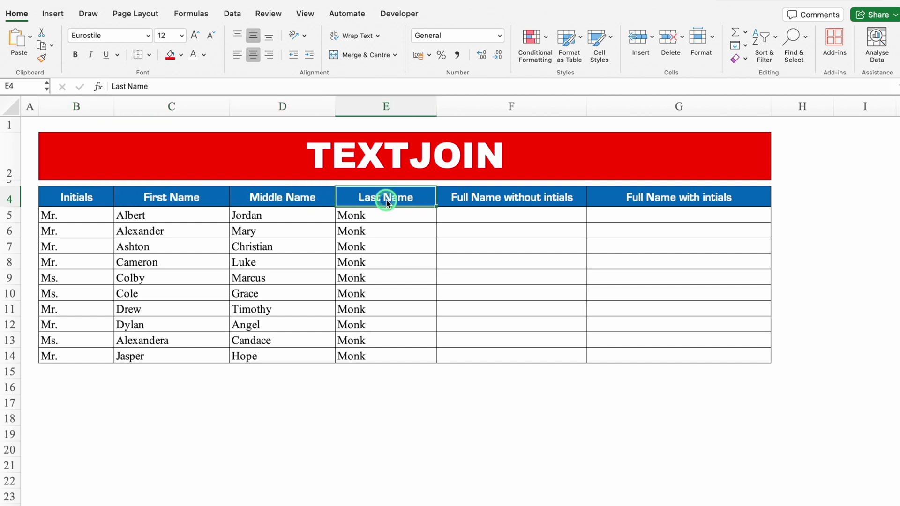
left_click(476, 216)
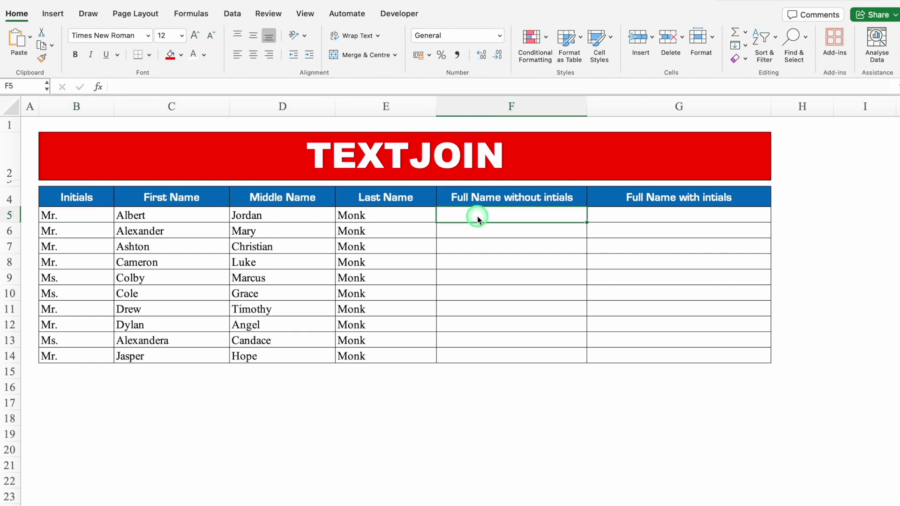
left_click(639, 215)
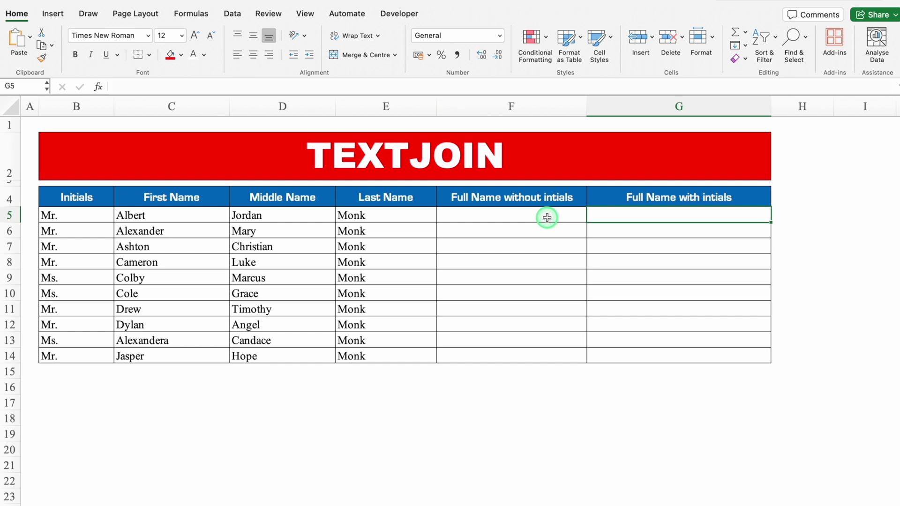
left_click(547, 217)
Step: Start a TEXTJOIN in F5 with a space delimiter and ignore-empty set to TRUE
type("=text")
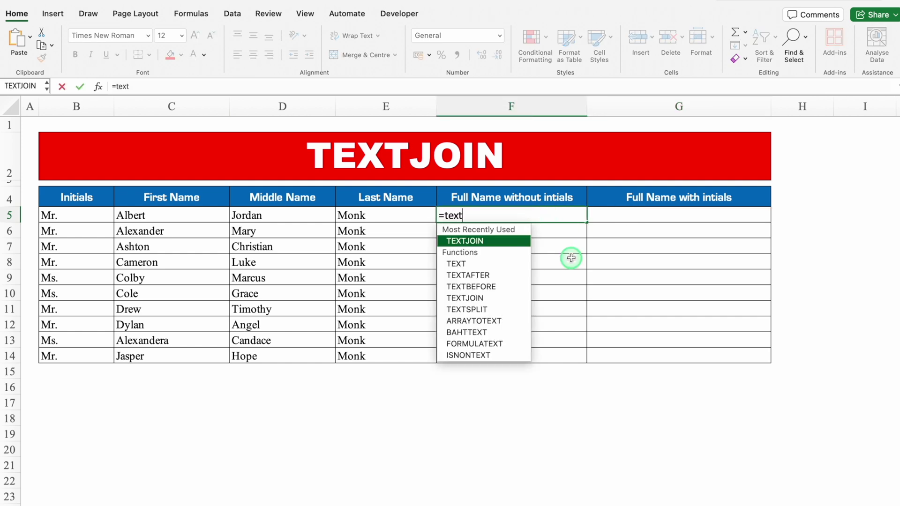
type("j")
key("Tab")
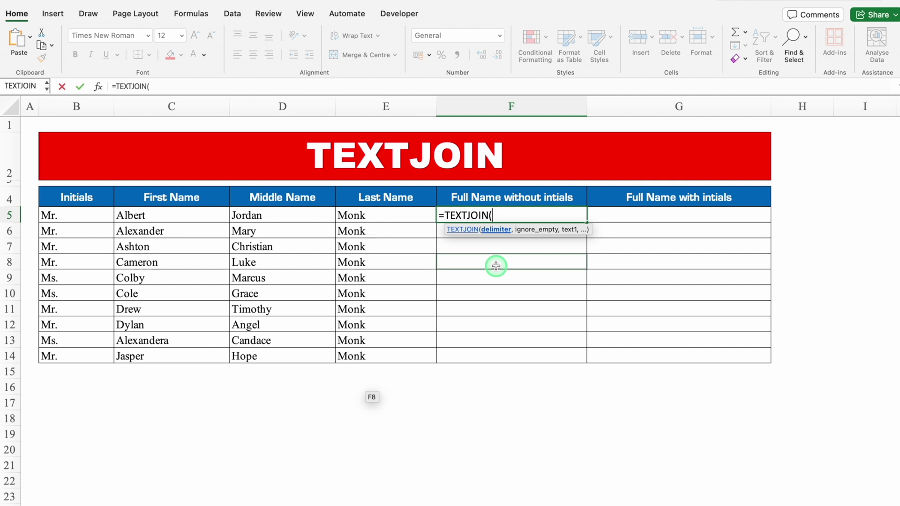
type("\" \",")
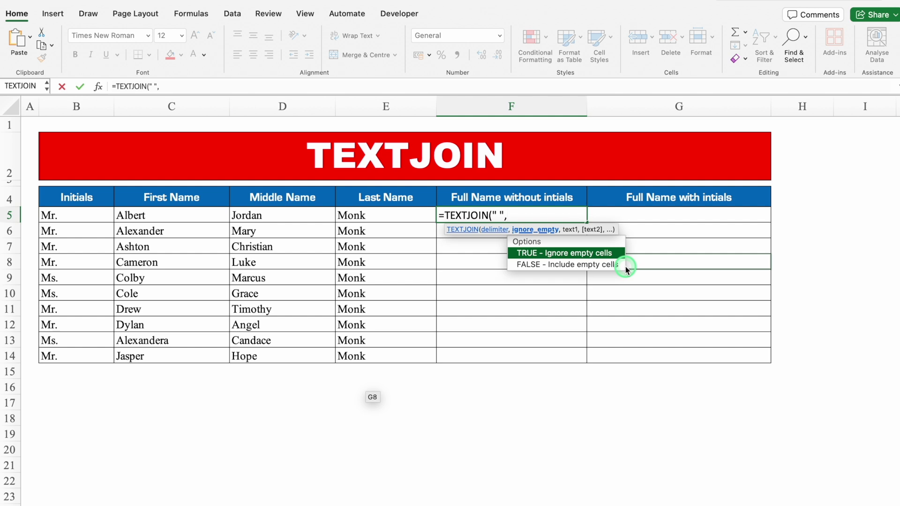
double_click(591, 256)
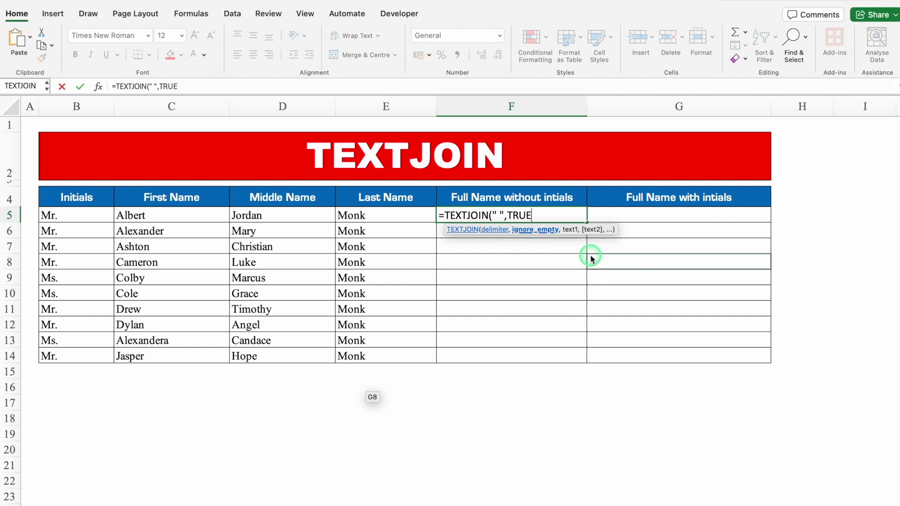
type(",")
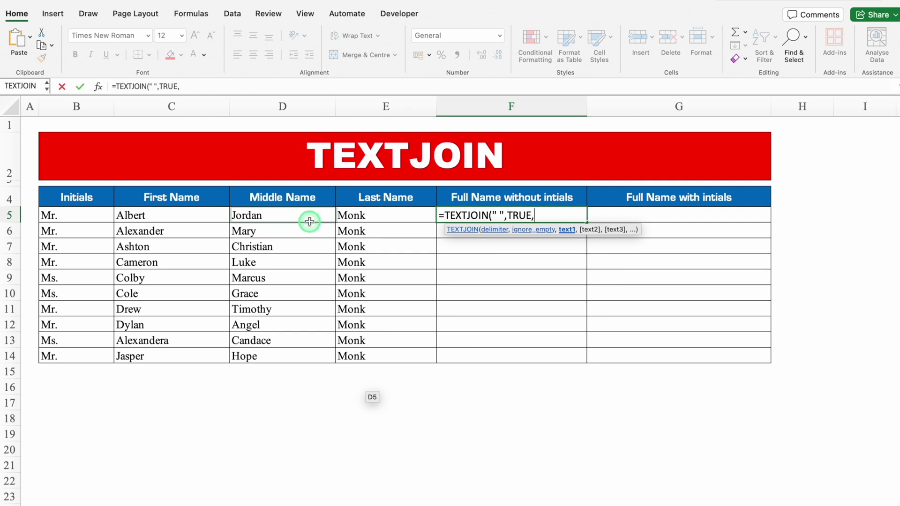
left_click(85, 215)
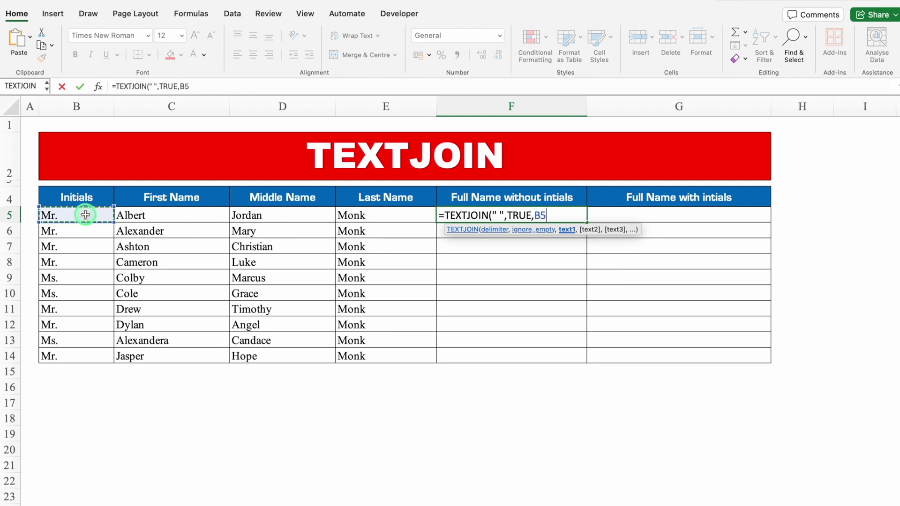
type(",")
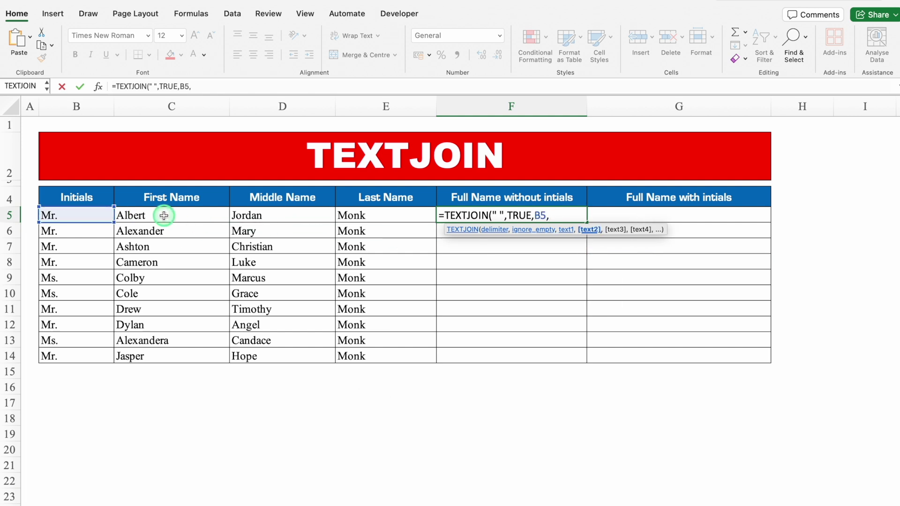
left_click(164, 215)
type(",")
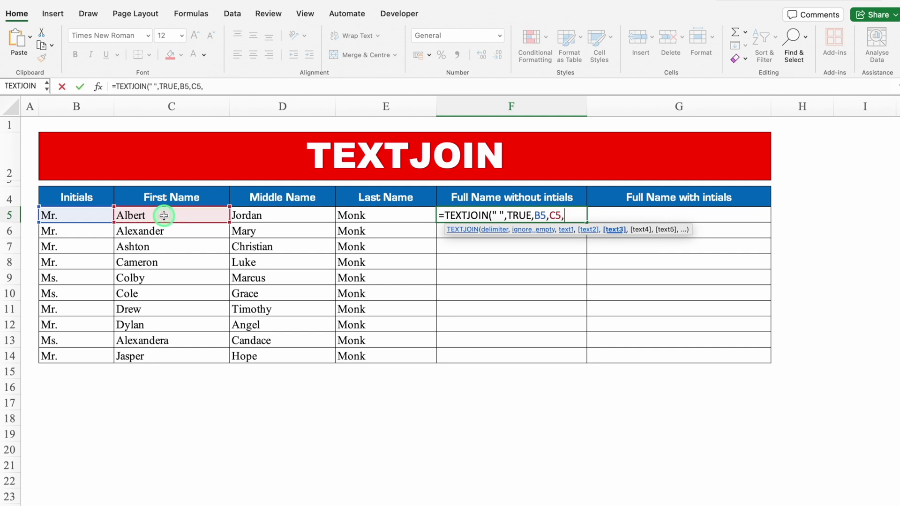
left_click(267, 216)
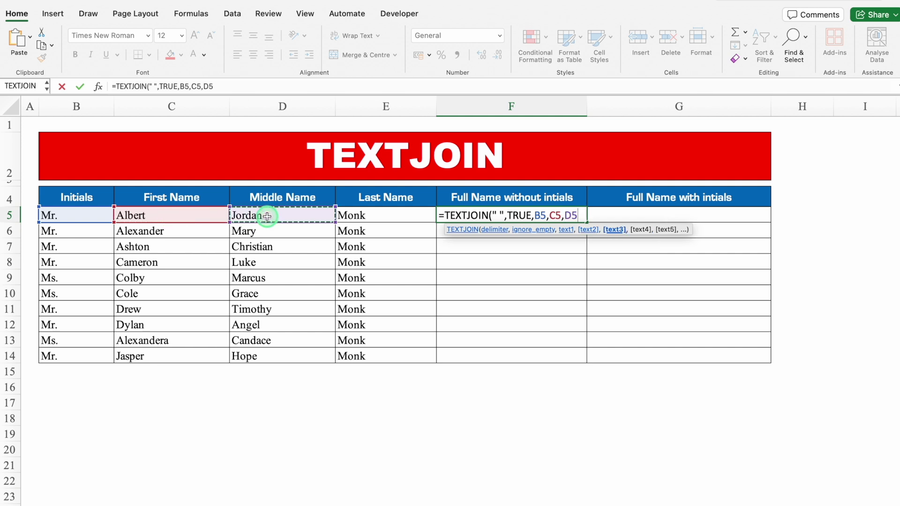
type(",")
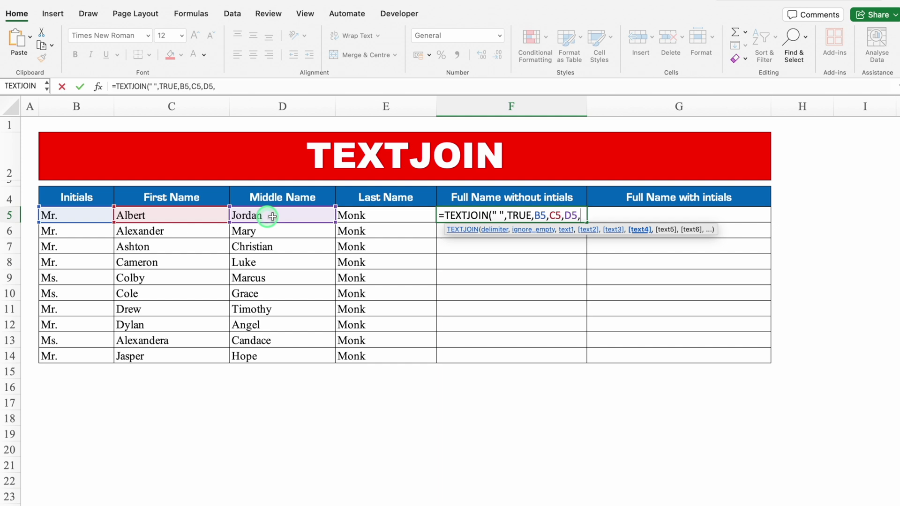
left_click(366, 216)
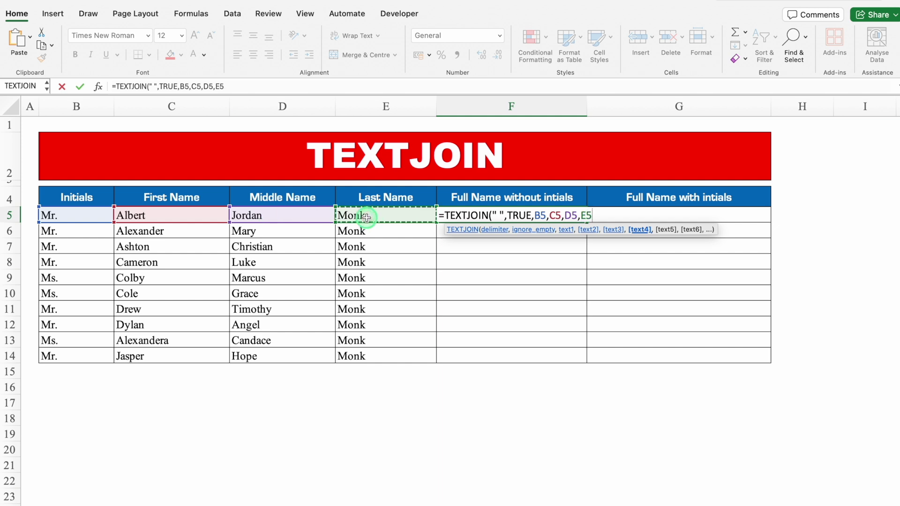
type(")")
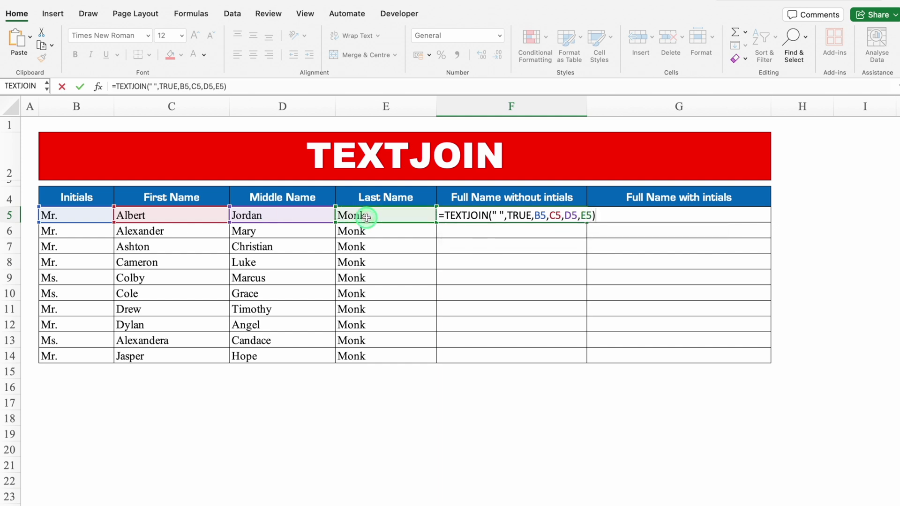
key("Return")
left_click(462, 231)
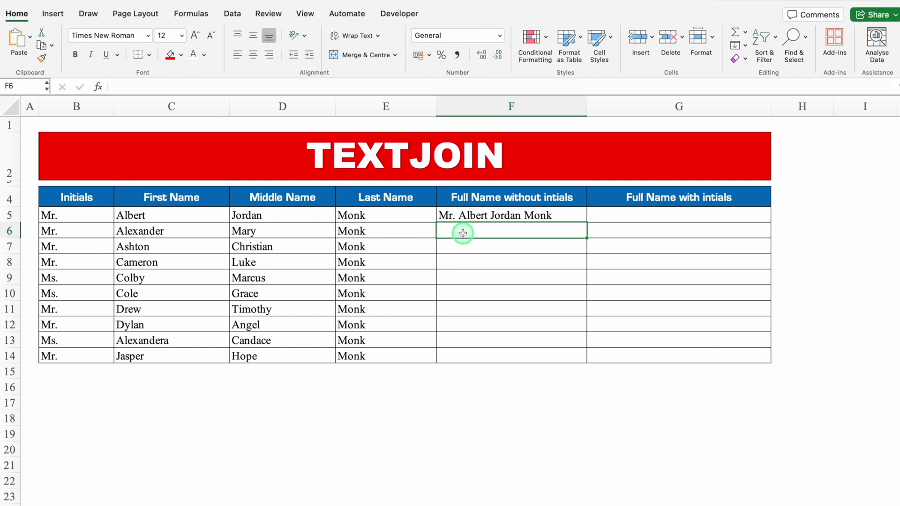
left_click(499, 214)
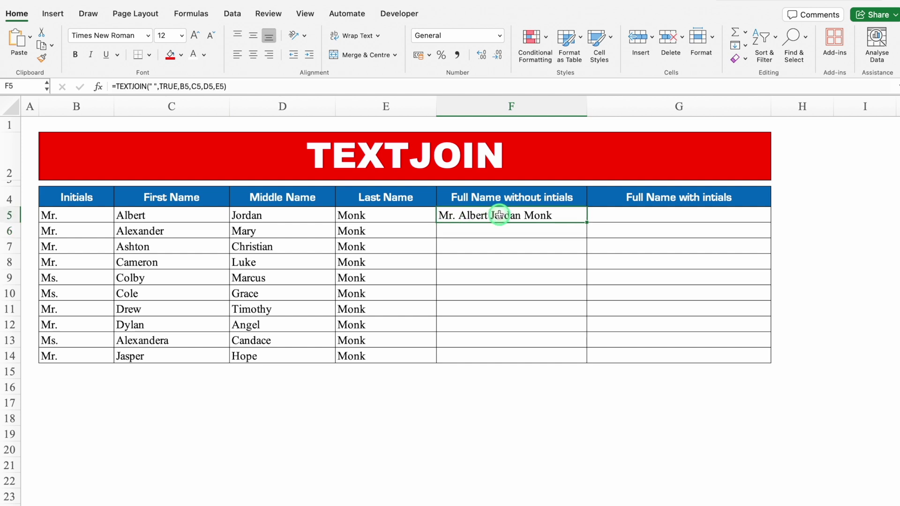
key("Delete")
type("=")
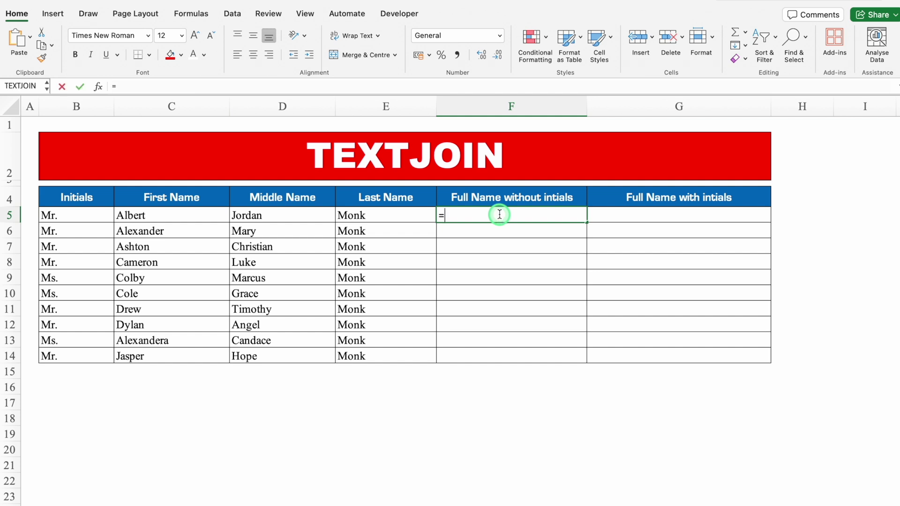
type("text")
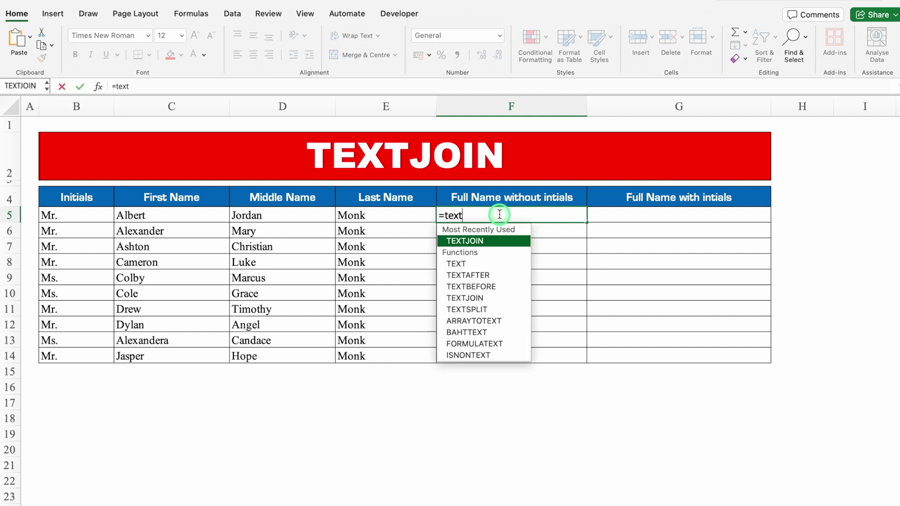
double_click(490, 240)
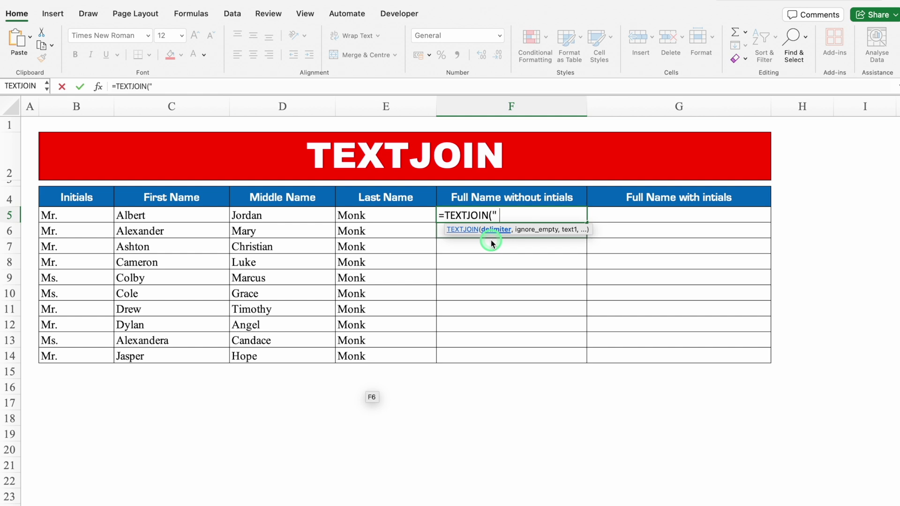
type("\" \",")
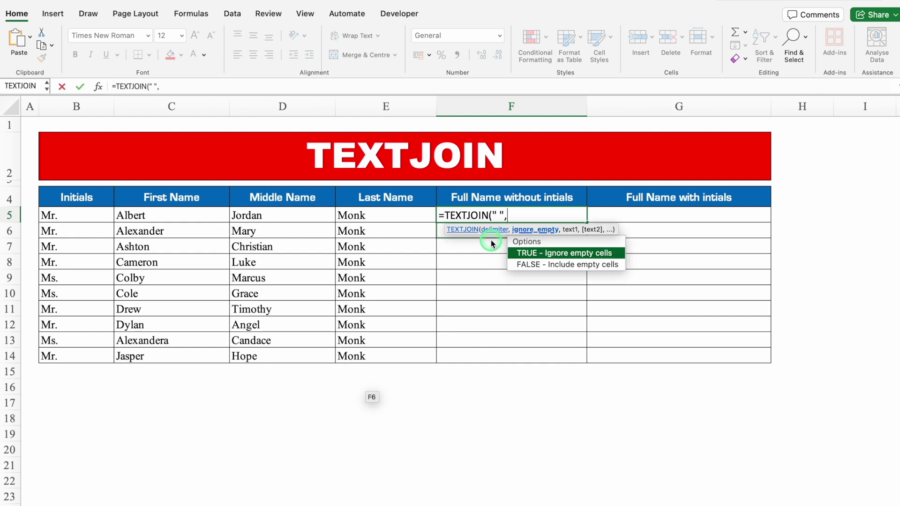
double_click(572, 254)
type(",")
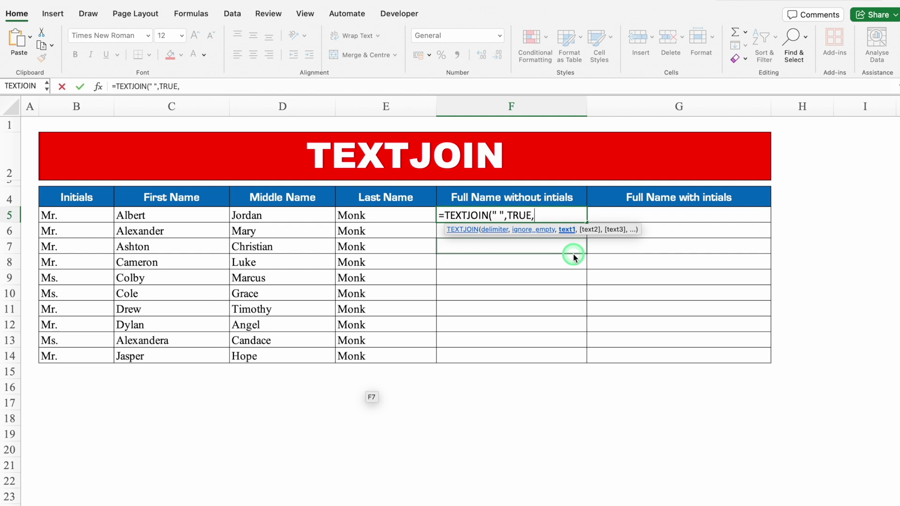
left_click(164, 221)
left_click_drag(234, 216, 360, 216)
type(")")
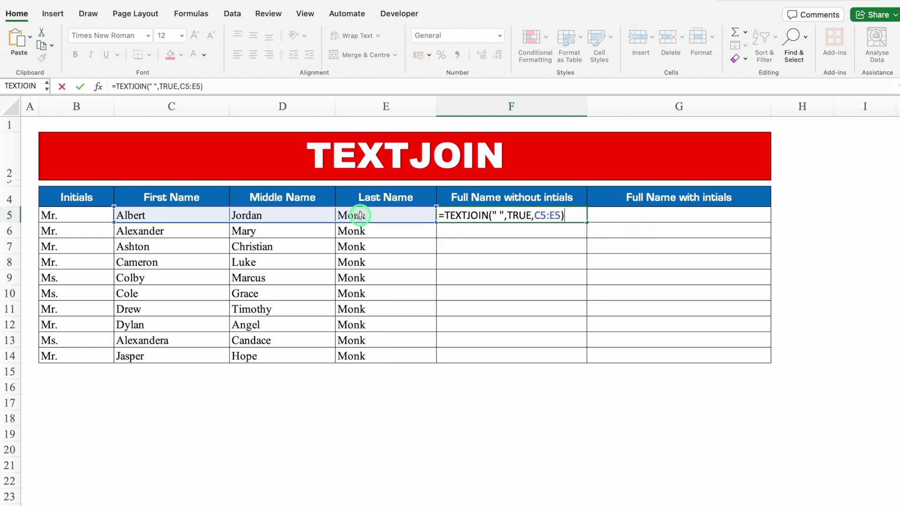
key("Return")
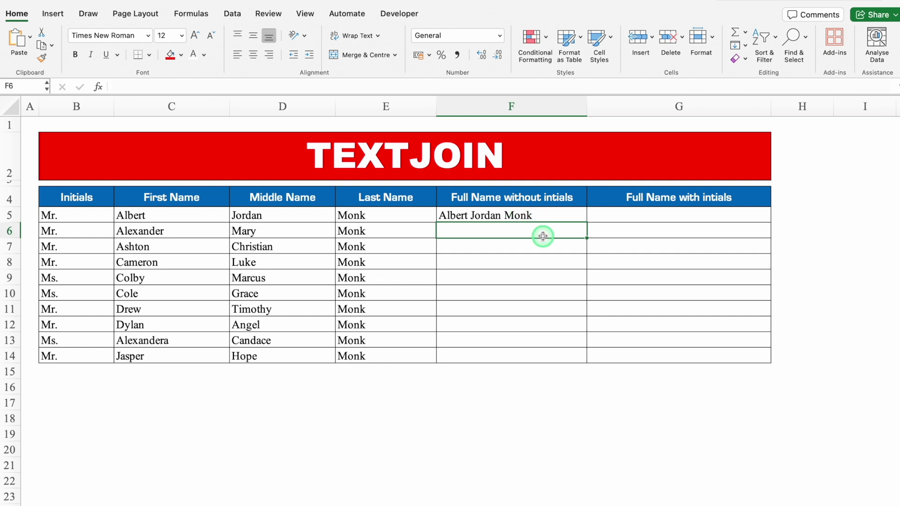
left_click(632, 215)
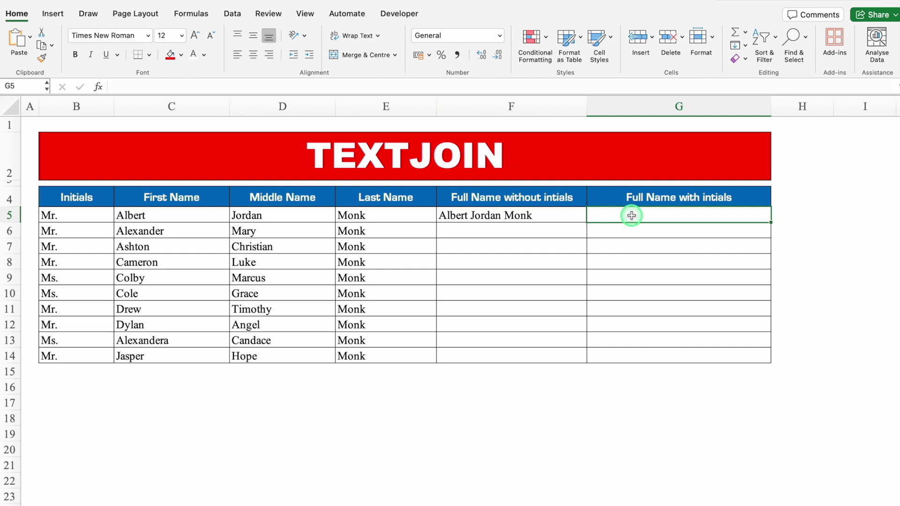
type("=")
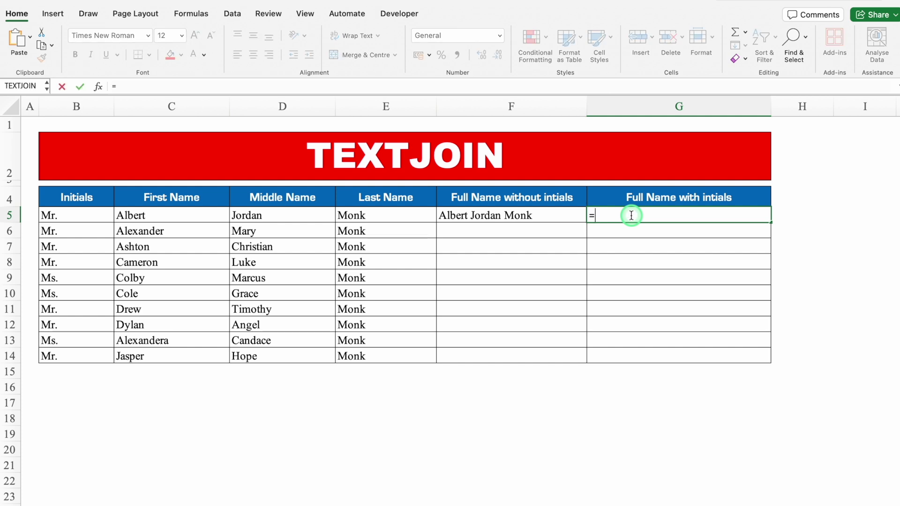
type("text")
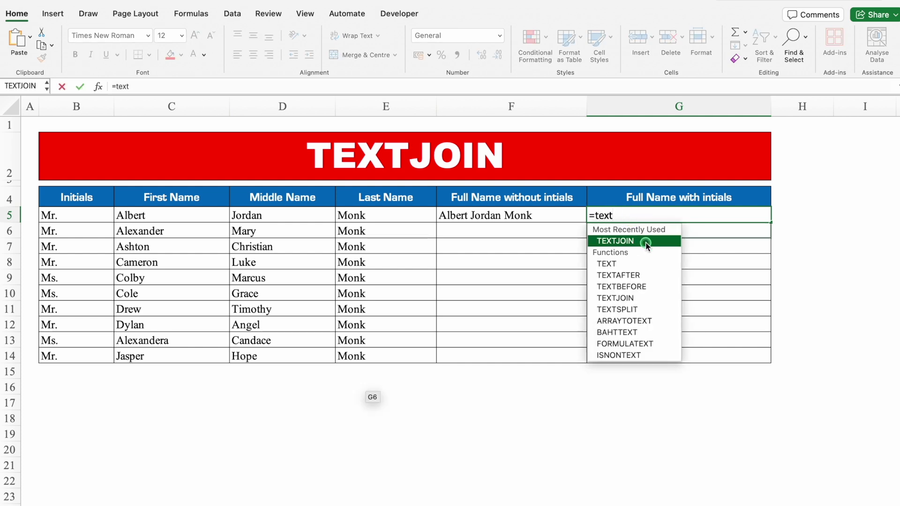
double_click(645, 242)
type("\" \",")
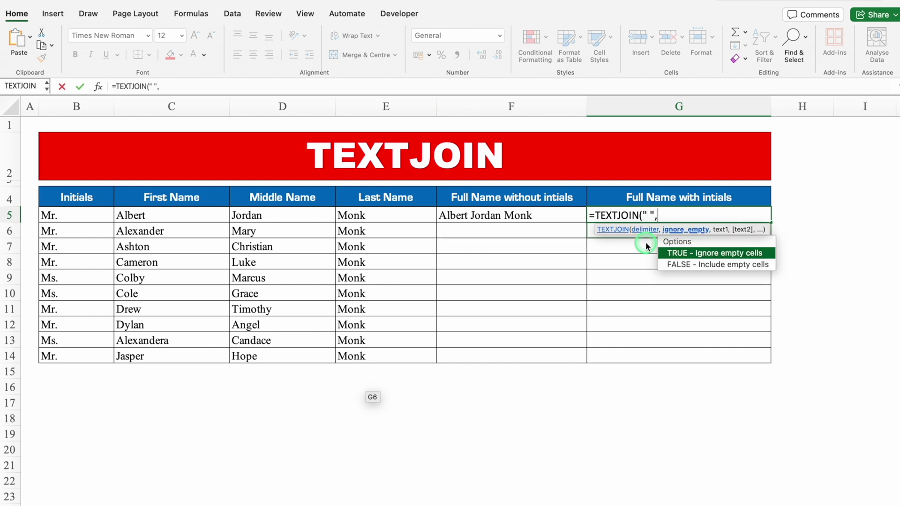
left_click(705, 253)
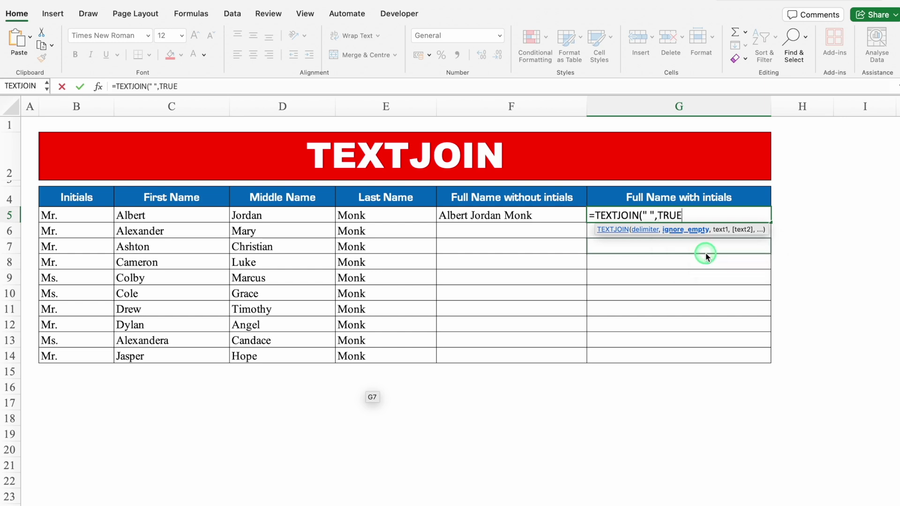
type(",")
left_click_drag(71, 216, 373, 214)
type(")")
key("Return")
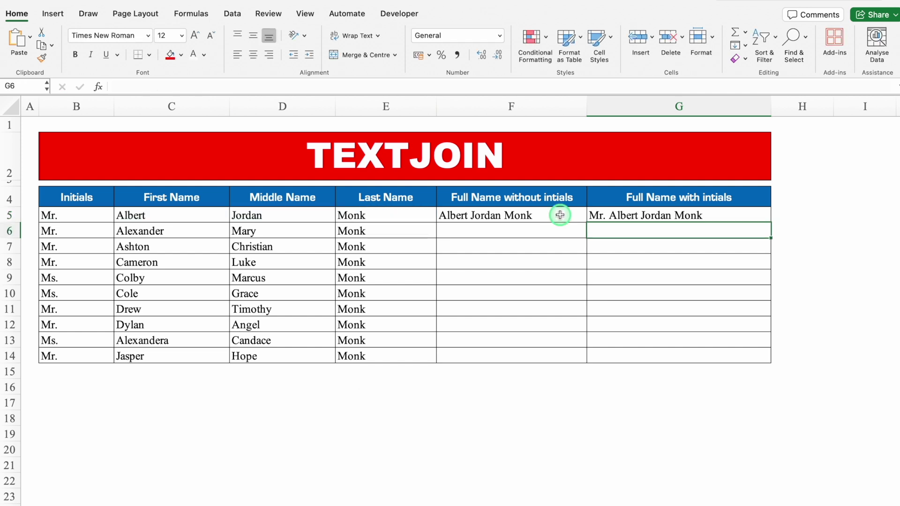
key("Up")
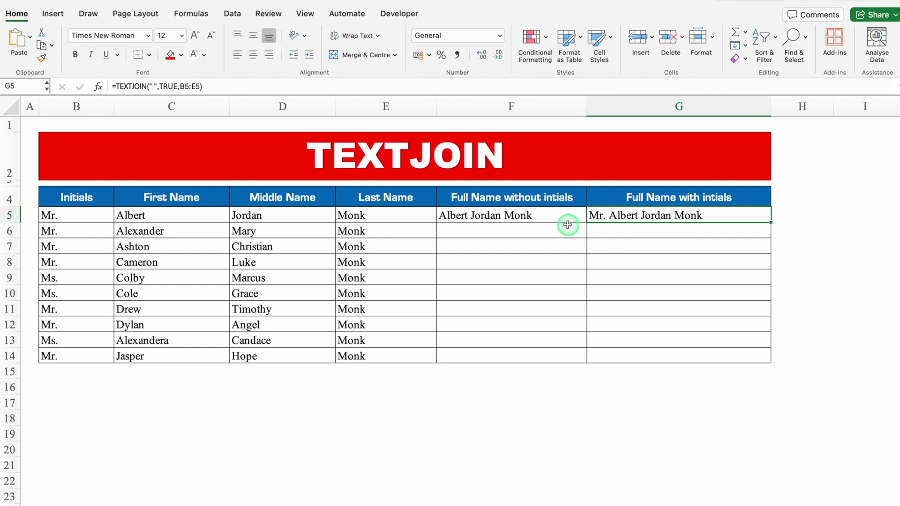
left_click_drag(544, 211, 625, 215)
key("super+z")
key("super+z")
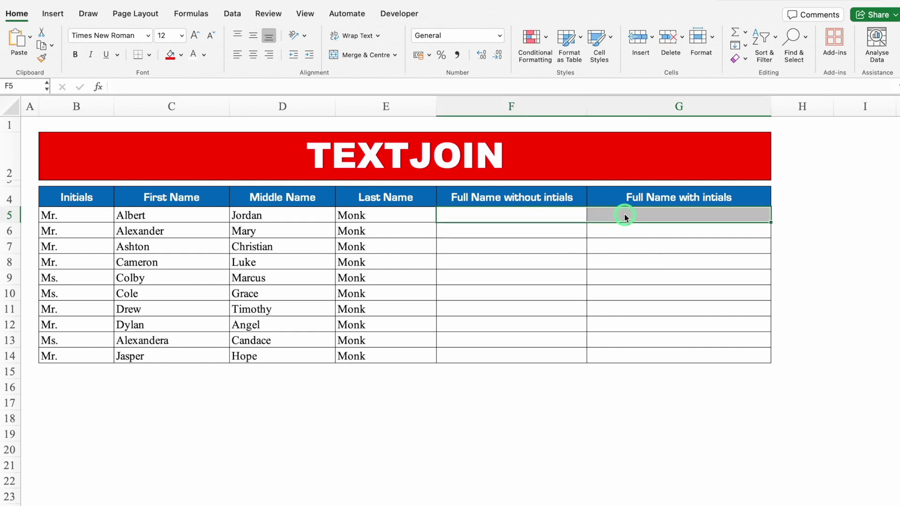
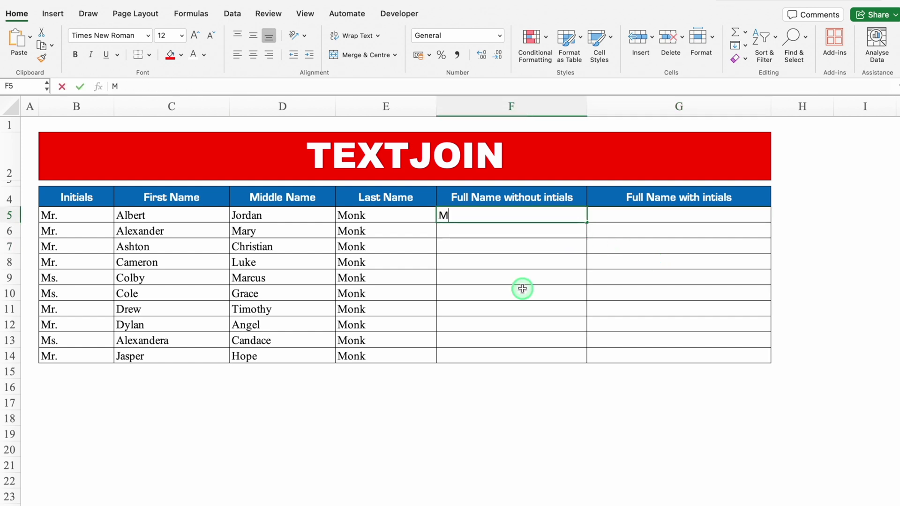
key("Return")
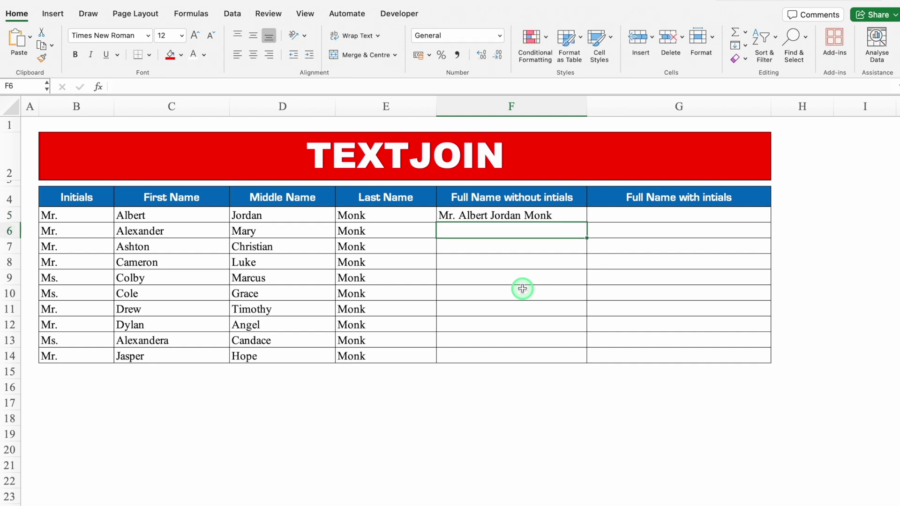
key("ctrl+e")
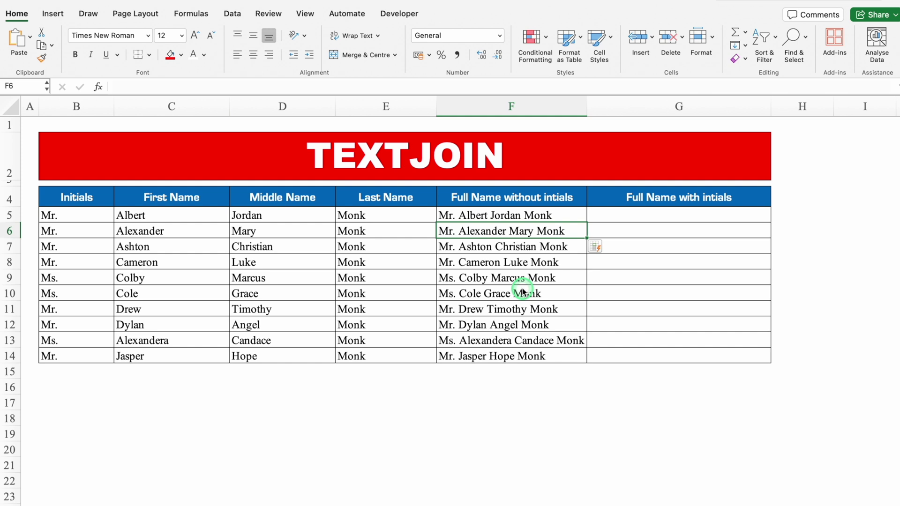
Step: Copy the name into G5, remove the Mr. title, and Flash Fill untitled names down column G
left_click(536, 214)
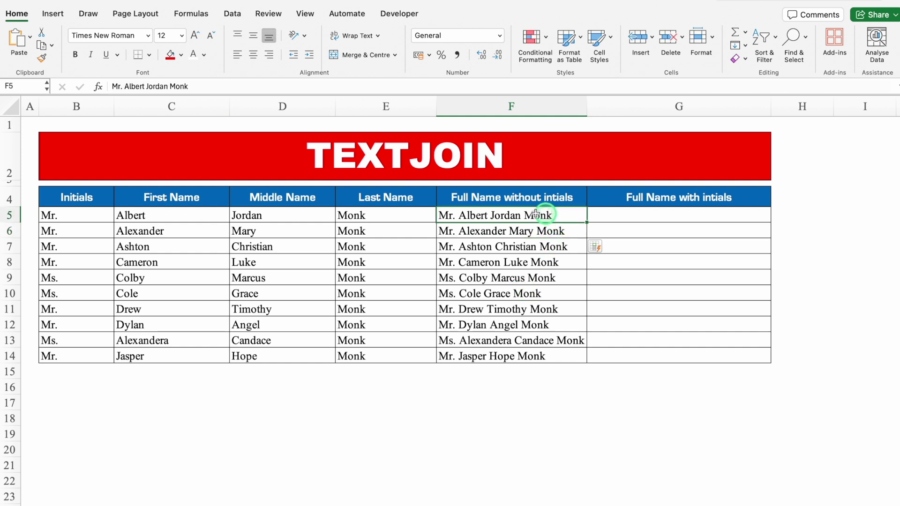
key("ctrl+c")
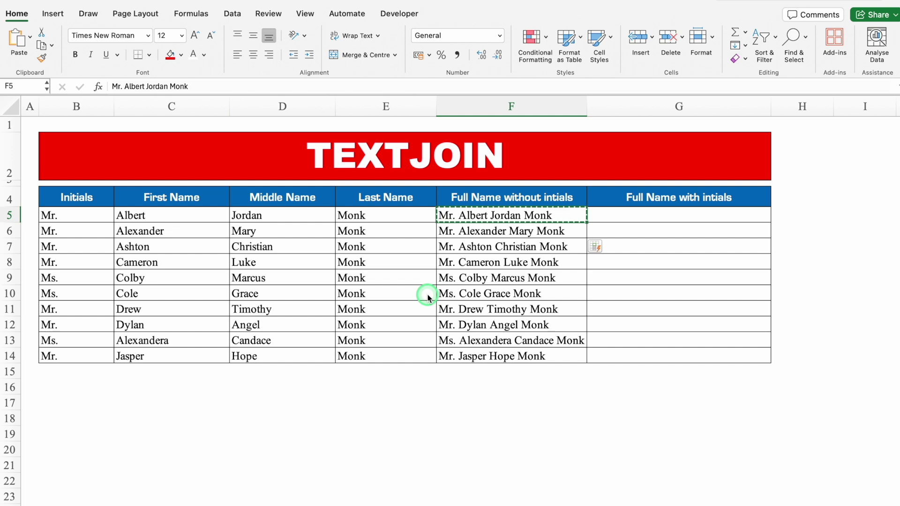
left_click(626, 216)
key("ctrl+v")
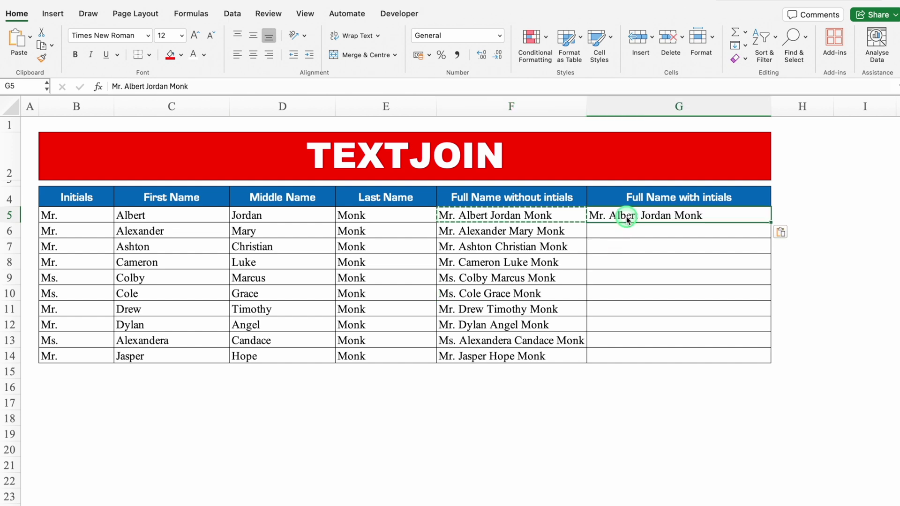
left_click(124, 87)
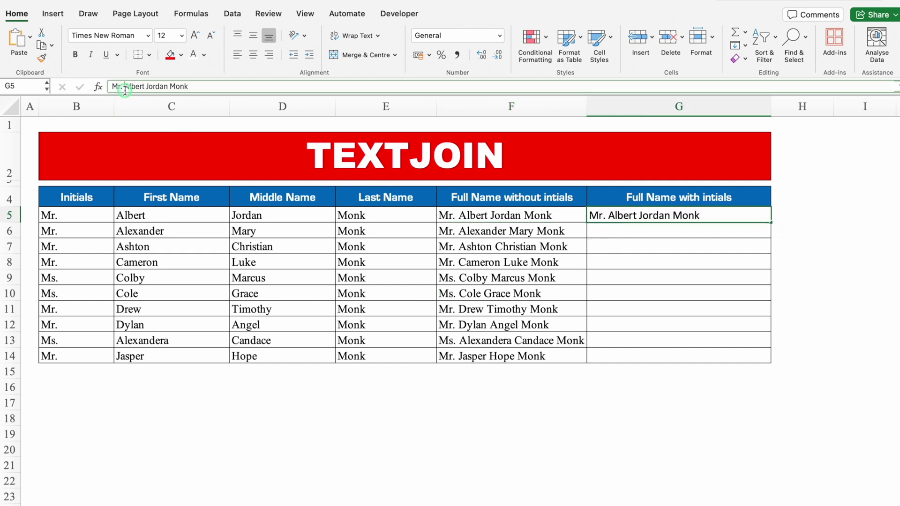
key("BackSpace")
key("BackSpace")
key("BackSpace")
key("BackSpace")
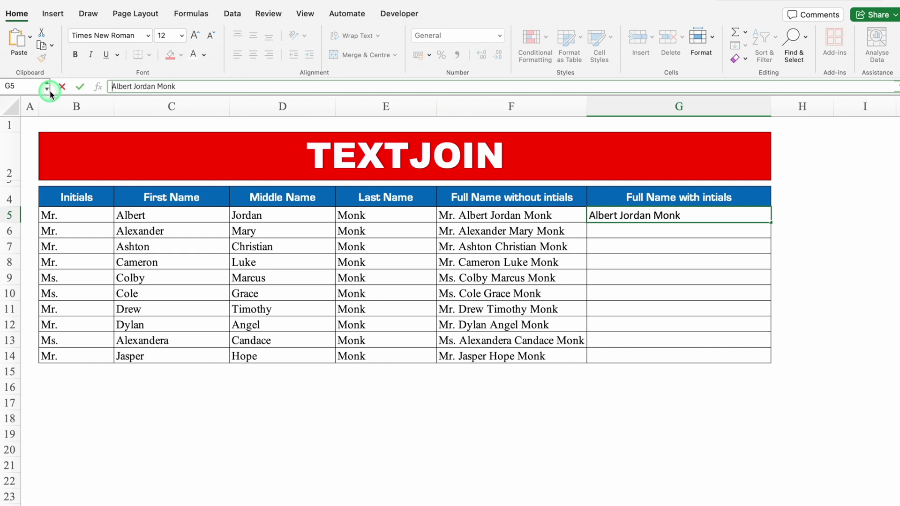
key("Return")
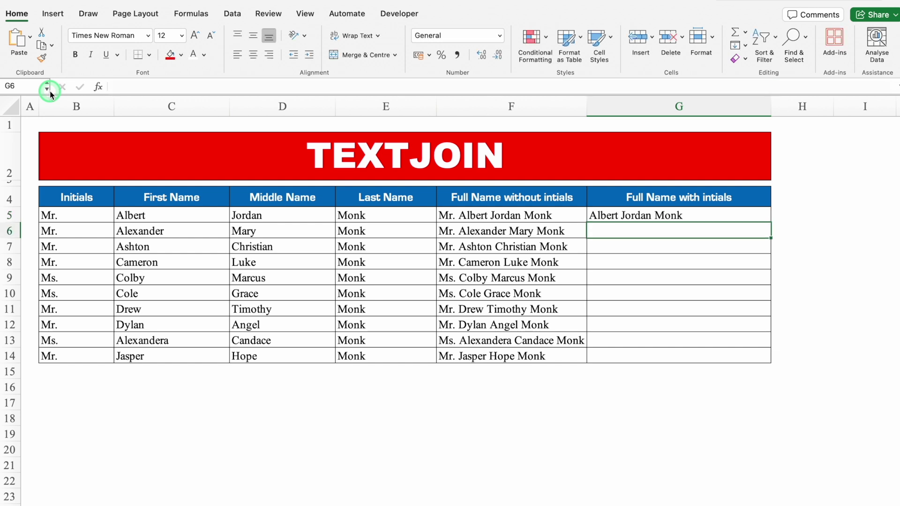
key("ctrl+e")
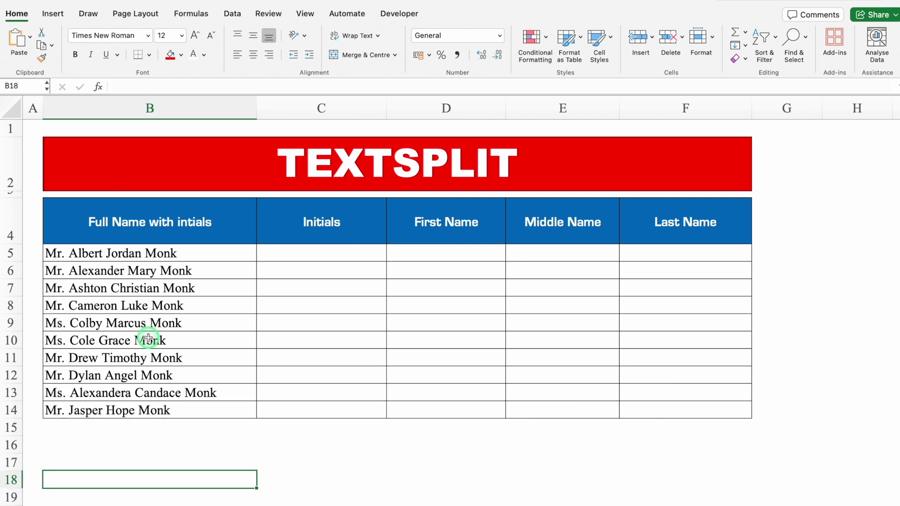
left_click(324, 248)
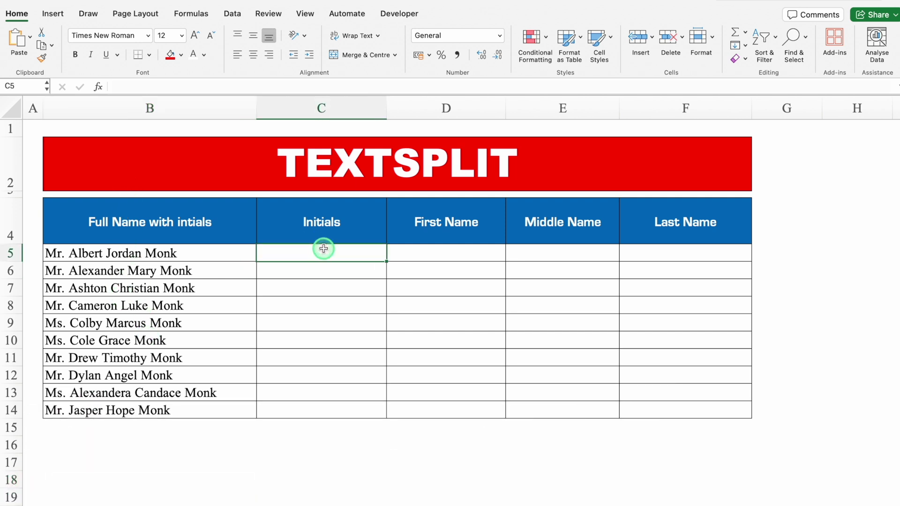
left_click(430, 249)
left_click(534, 253)
left_click(654, 250)
left_click(325, 253)
type("=t")
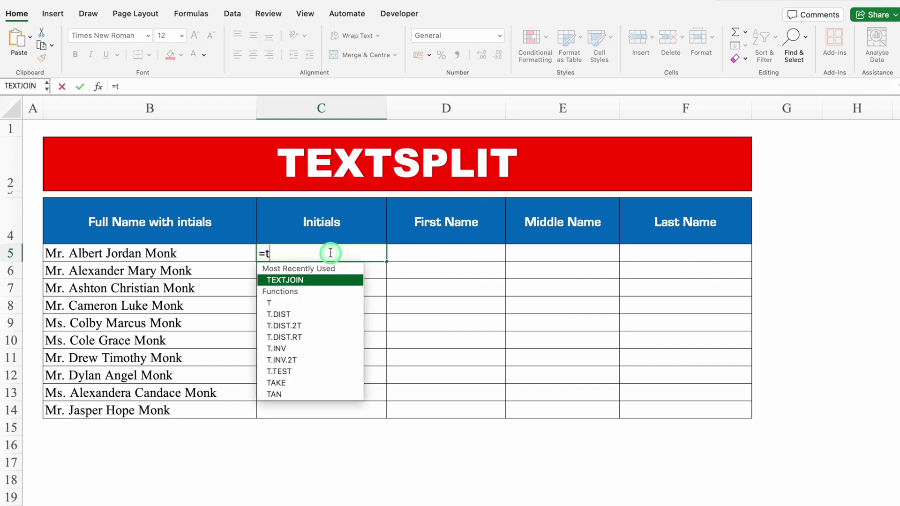
type("extsp")
double_click(302, 283)
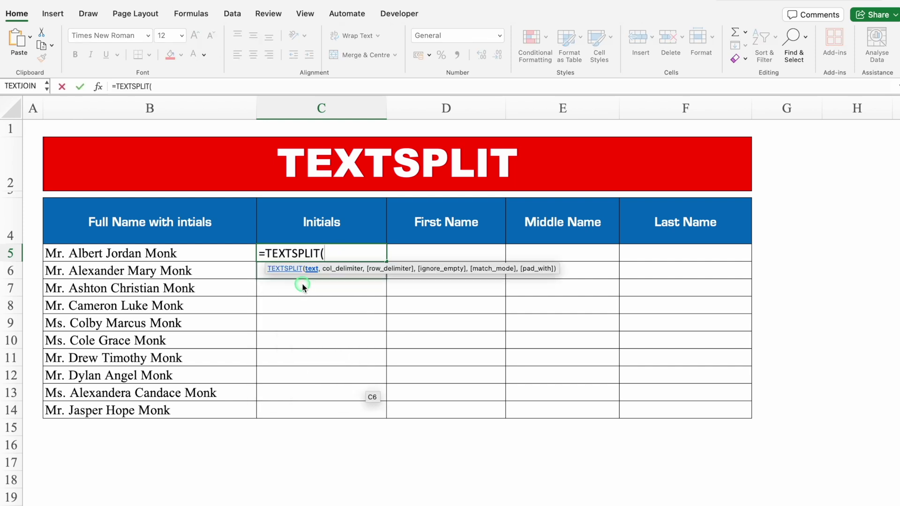
left_click(157, 255)
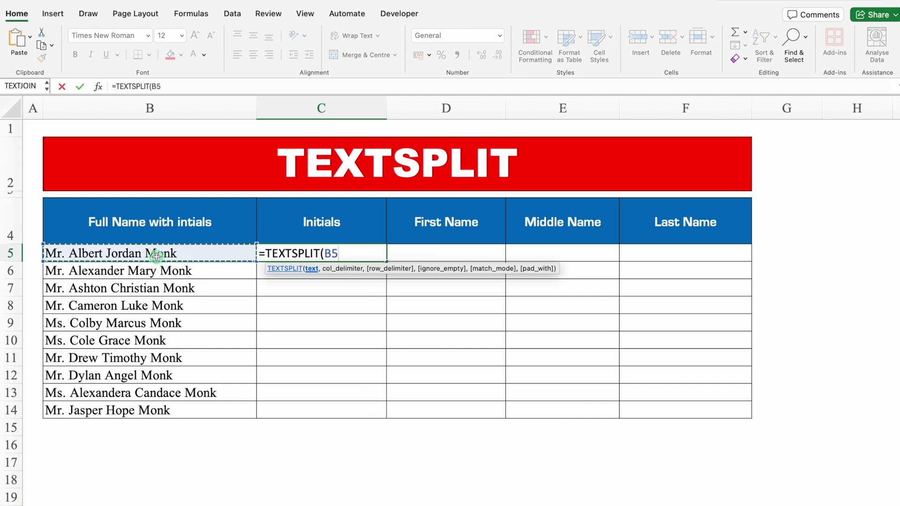
type(",")
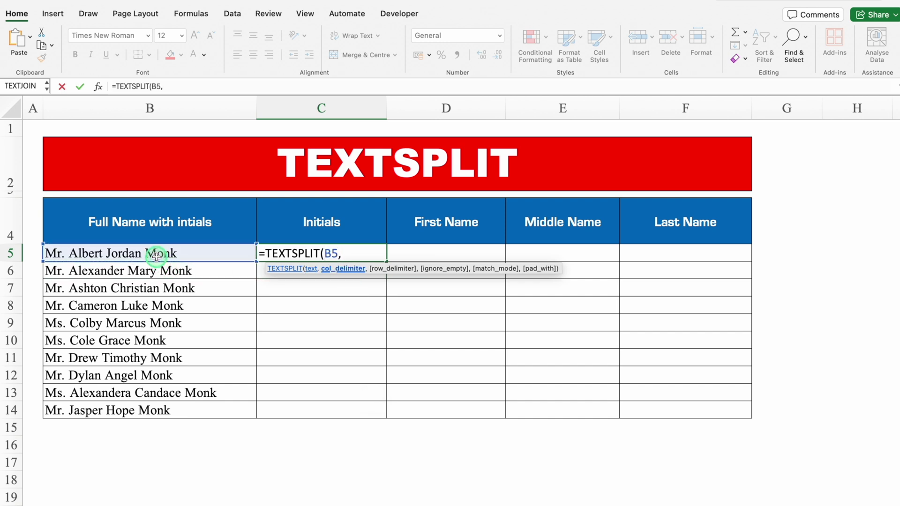
type("\" \")")
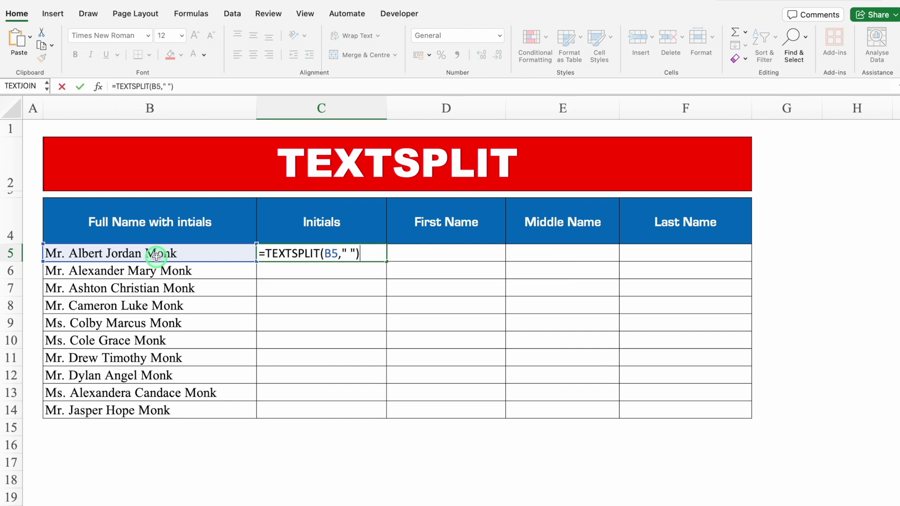
key("Return")
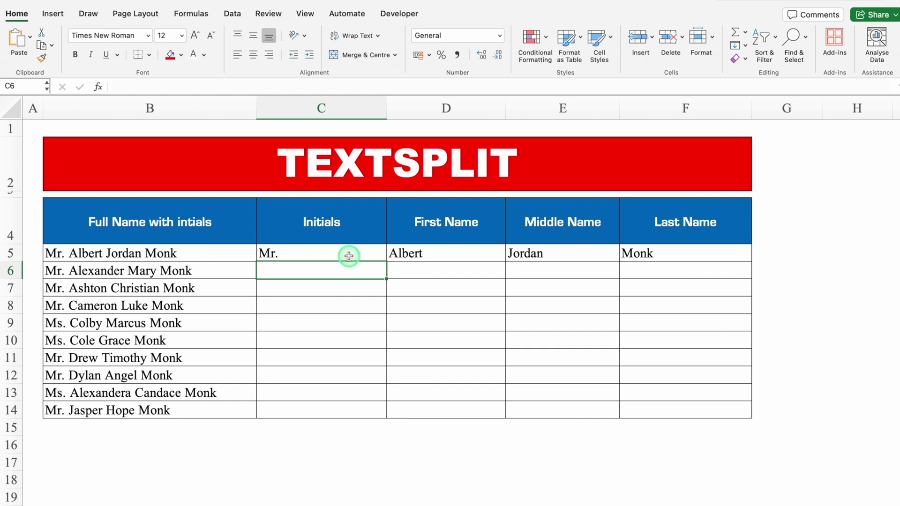
left_click(305, 288)
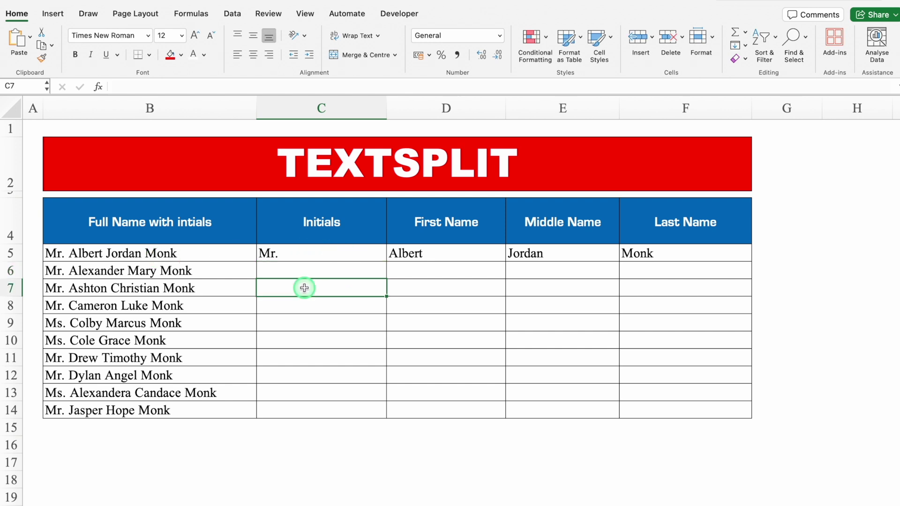
left_click(287, 253)
key("Delete")
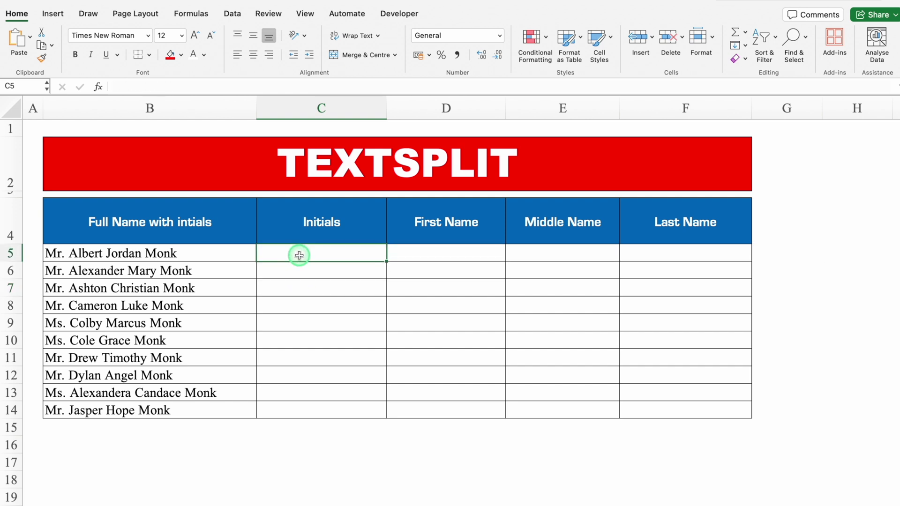
key("Tab")
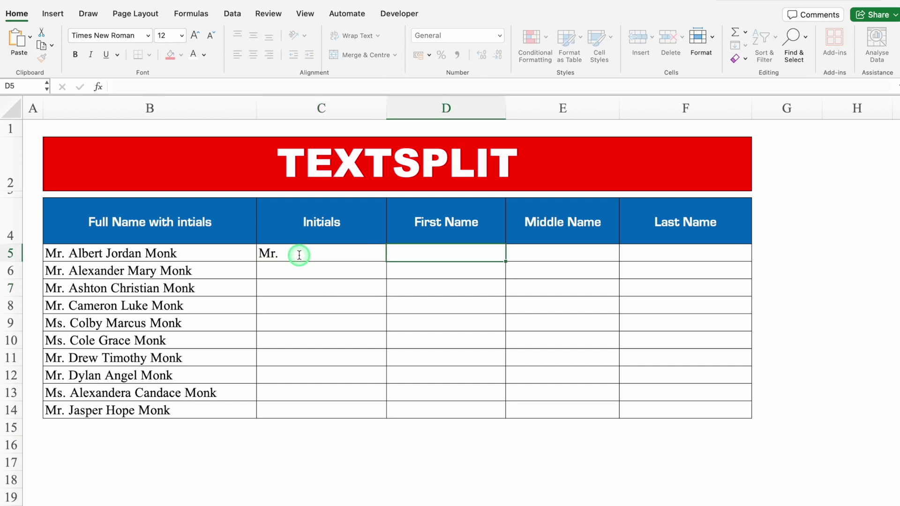
key("Tab")
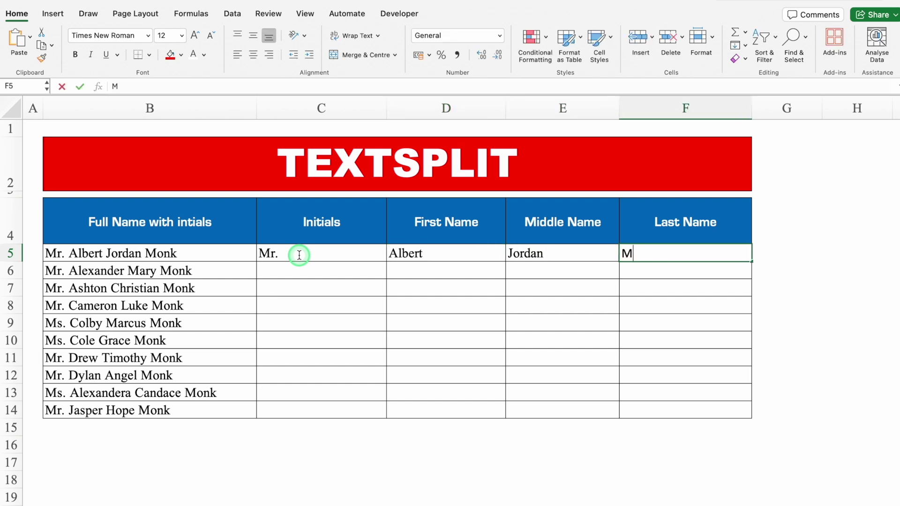
left_click(307, 270)
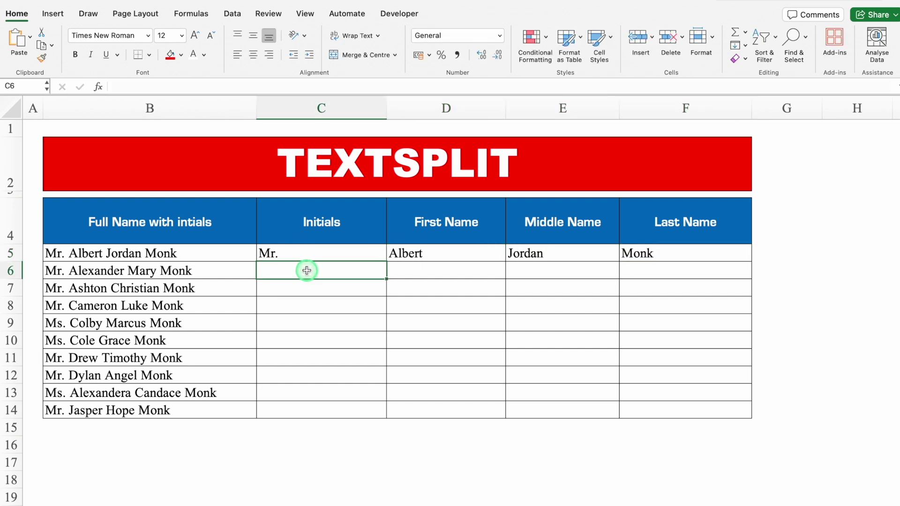
Step: Flash Fill the Initials, First, Middle and Last Name columns down from row 6
key("ctrl+e")
left_click(431, 270)
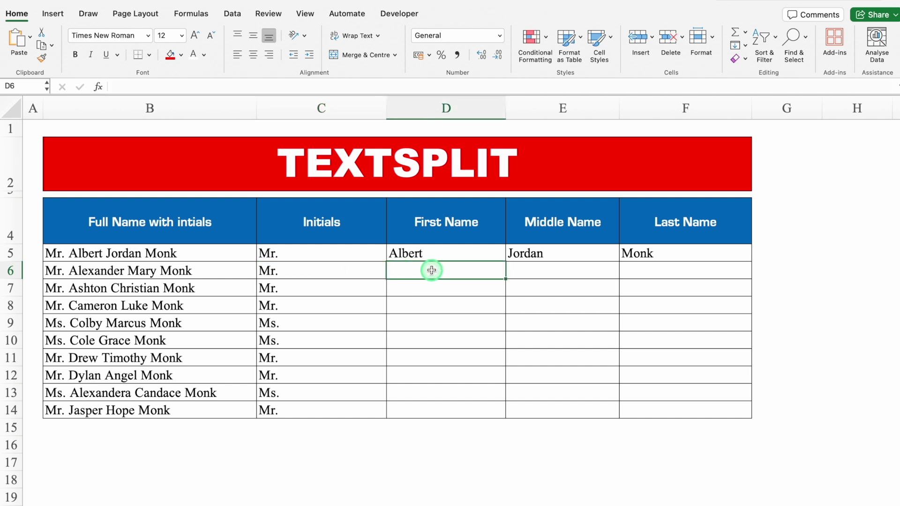
key("ctrl+e")
left_click(555, 266)
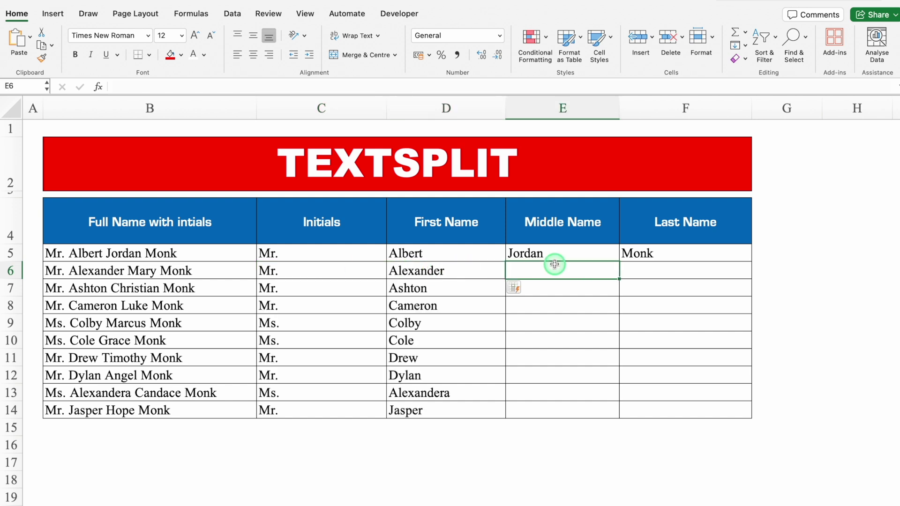
key("ctrl+e")
left_click(665, 269)
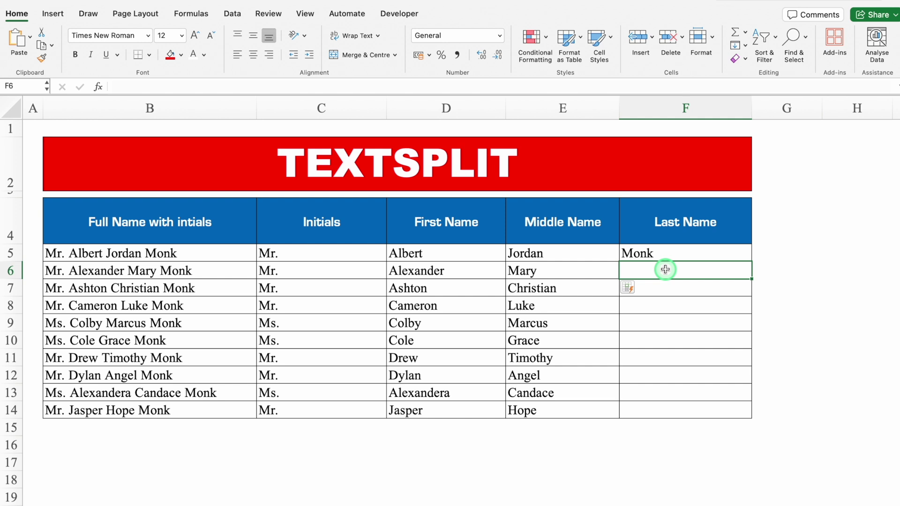
key("ctrl+e")
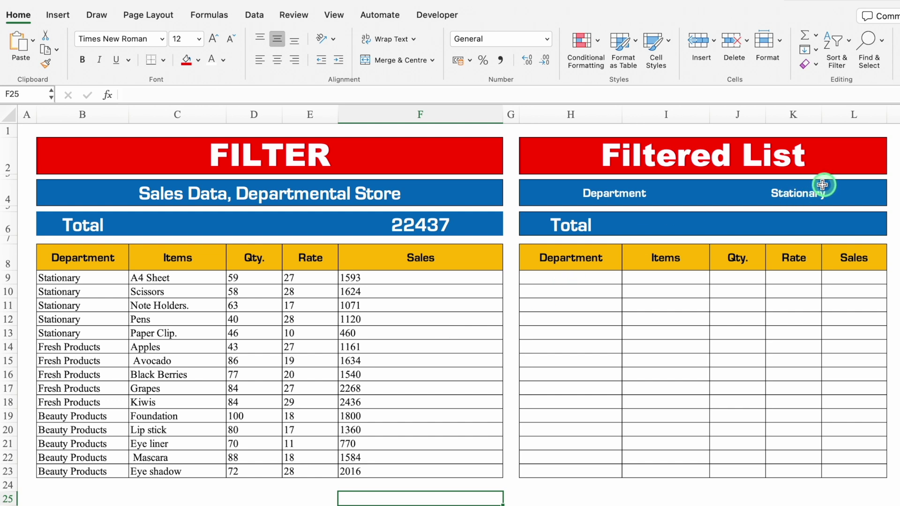
Step: Enter =FILTER(B9:F23,B9:B23="Stationary") in H9 to spill the five Stationary rows
left_click(553, 278)
type("=filter")
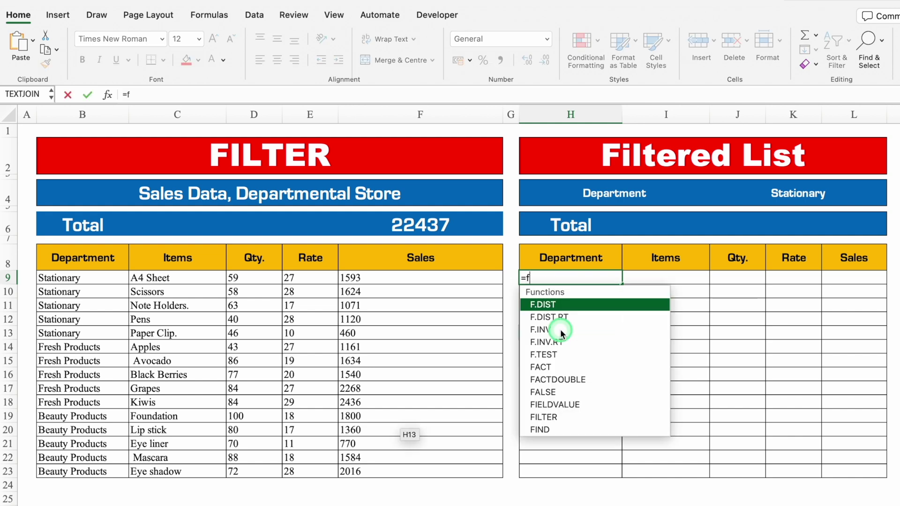
double_click(539, 305)
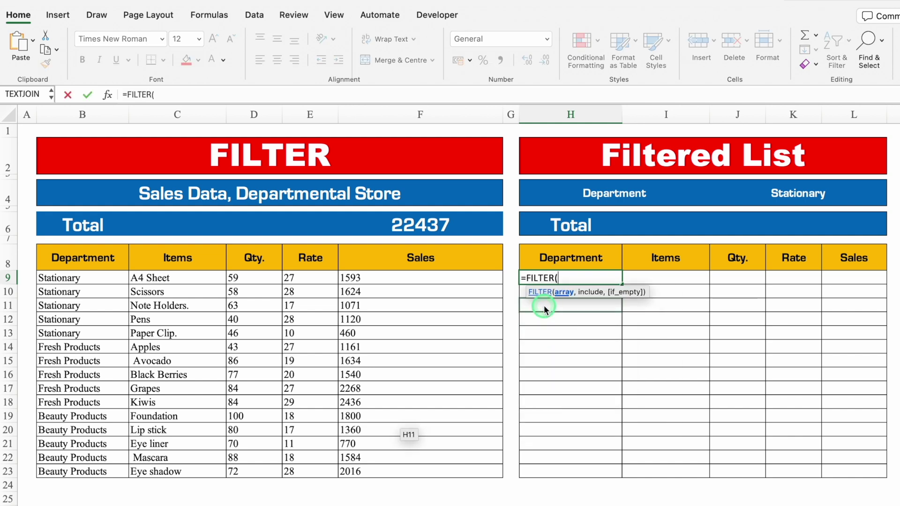
left_click_drag(107, 278, 376, 468)
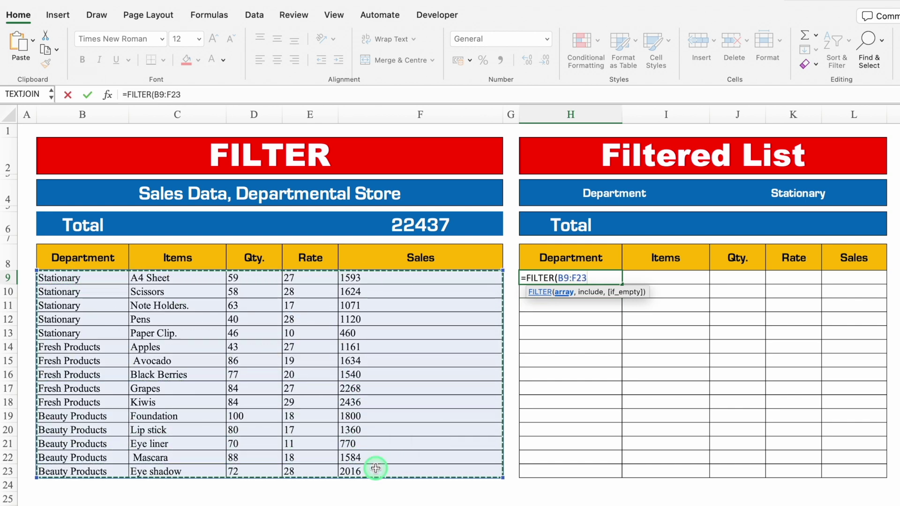
type(",")
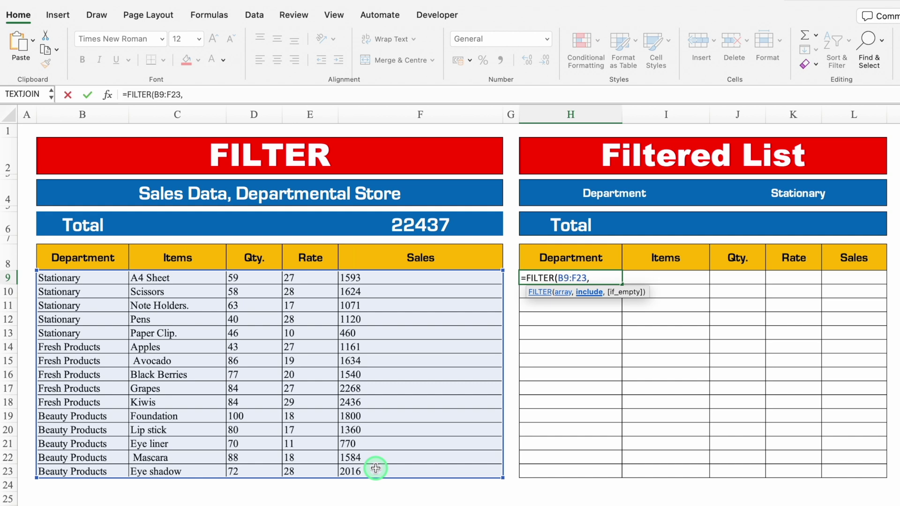
left_click_drag(96, 278, 100, 467)
type("=")
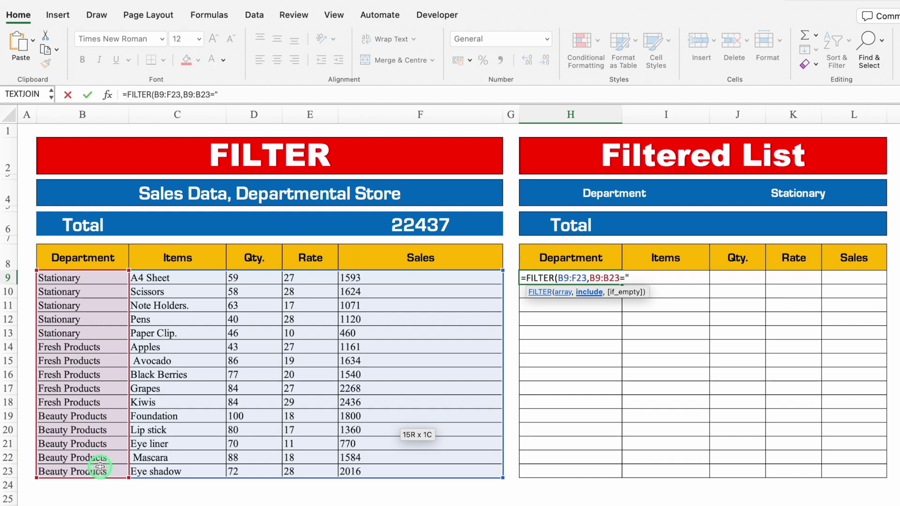
type("\"Stationary")
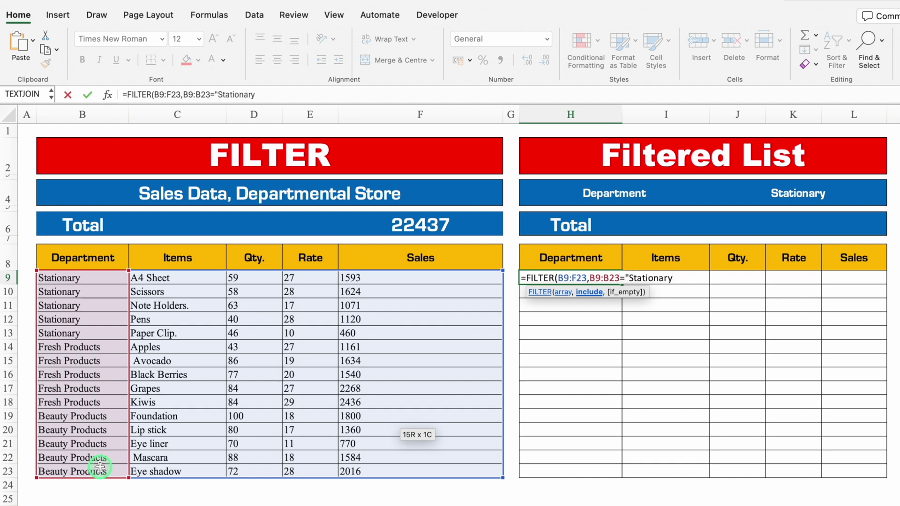
type("\"")
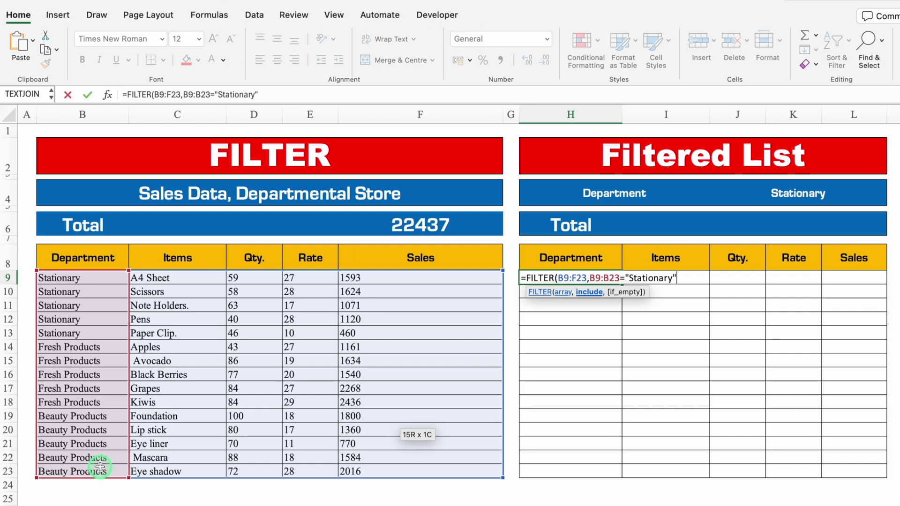
type(")")
key("Return")
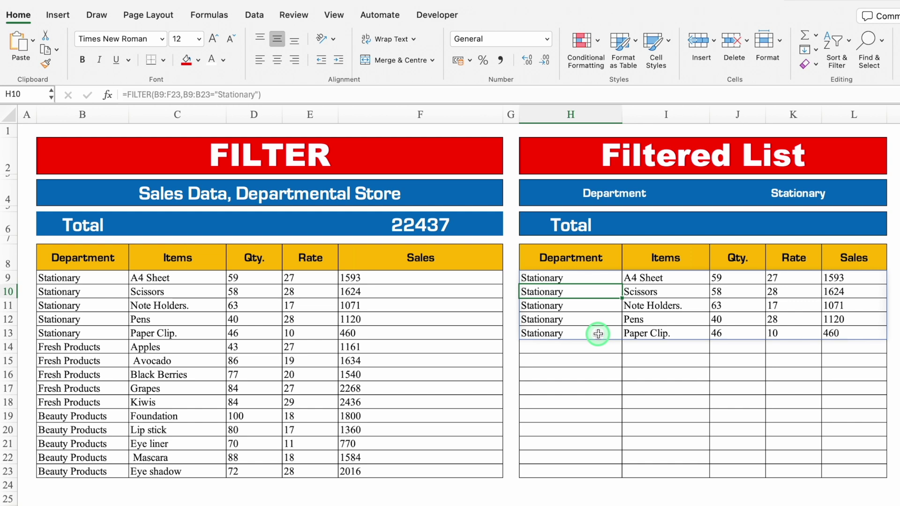
left_click(562, 280)
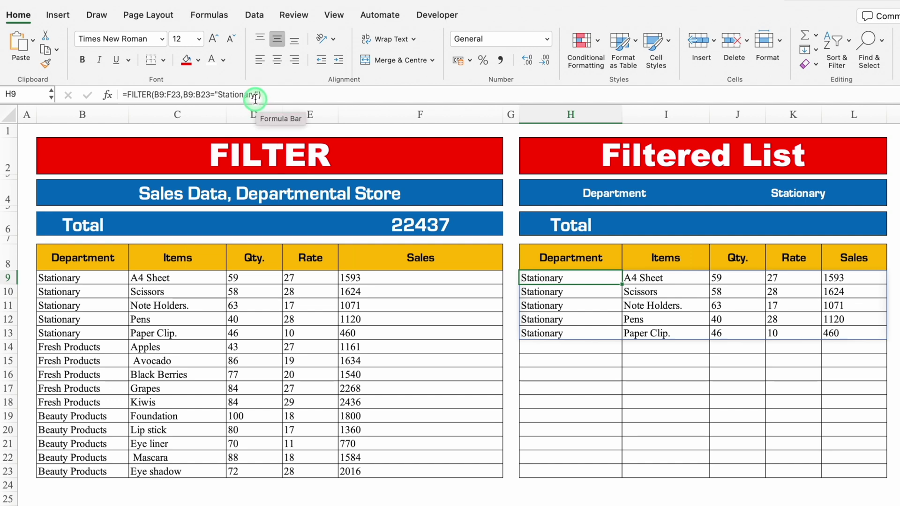
Step: Change the FILTER criterion to J4, giving =FILTER(B9:F23,B9:B23=J4)
left_click(255, 95)
key("BackSpace")
key("BackSpace")
key("BackSpace")
key("BackSpace")
key("BackSpace")
key("BackSpace")
key("BackSpace")
key("BackSpace")
key("BackSpace")
key("BackSpace")
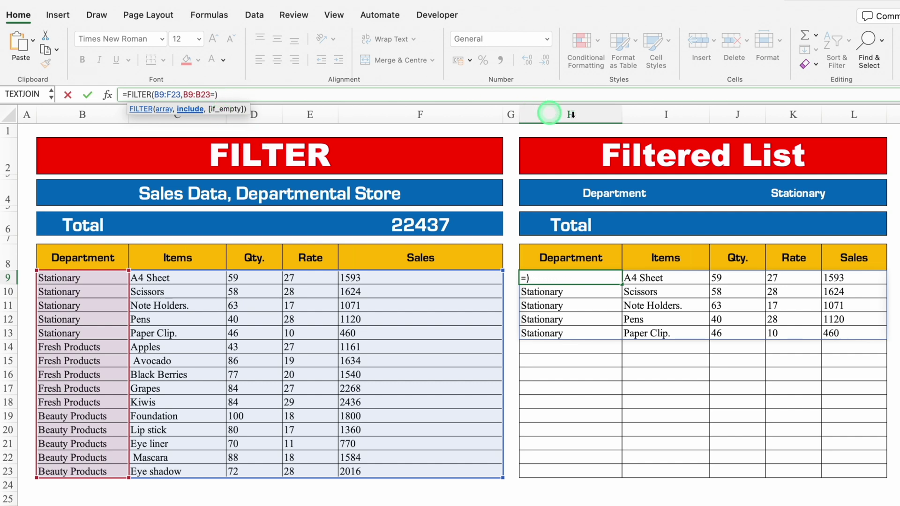
left_click(803, 194)
key("Return")
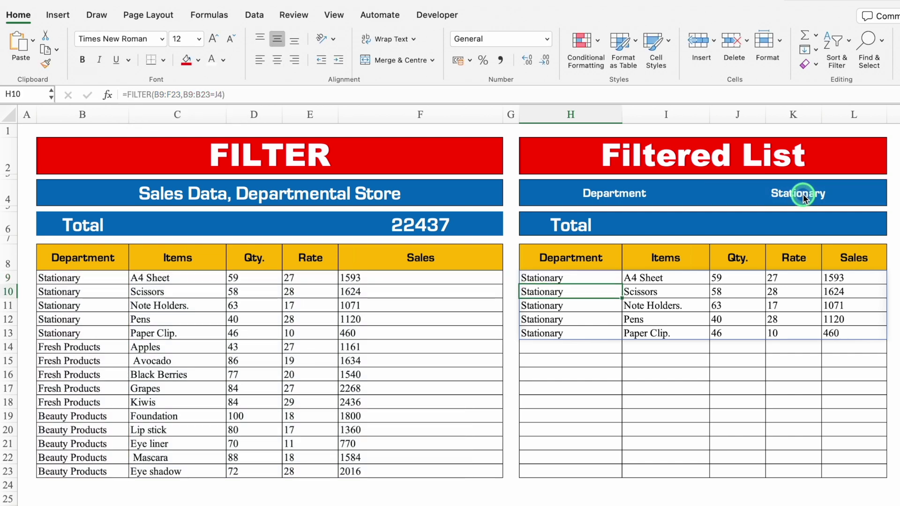
Step: Switch J4's department to Fresh Products, then to Beauty Products
left_click(855, 190)
left_click(891, 201)
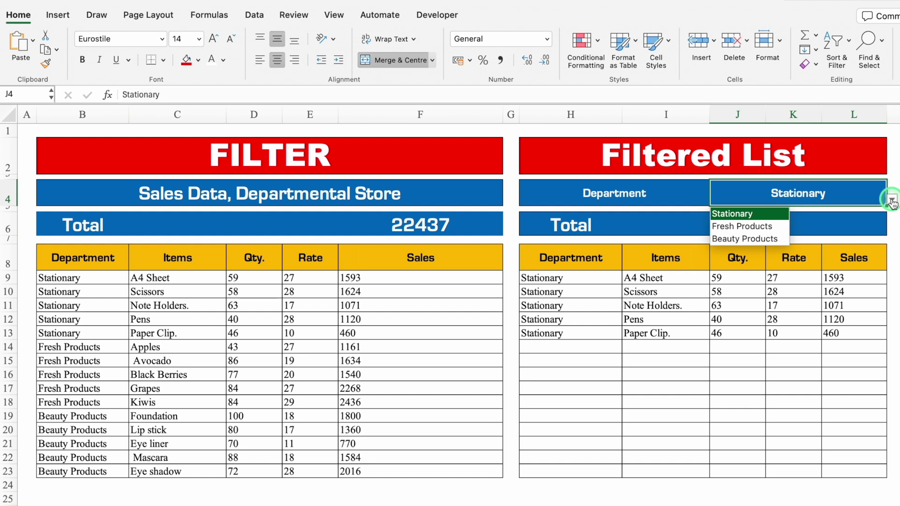
left_click(776, 227)
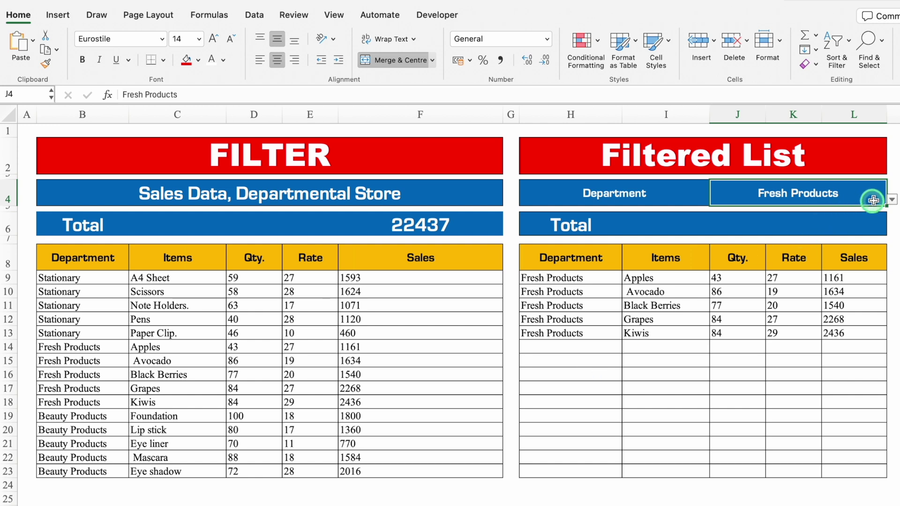
left_click(891, 199)
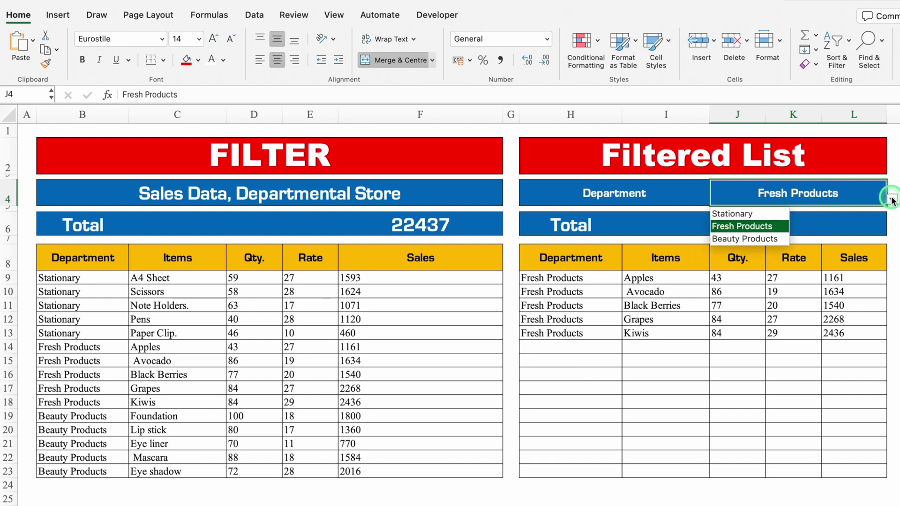
left_click(748, 239)
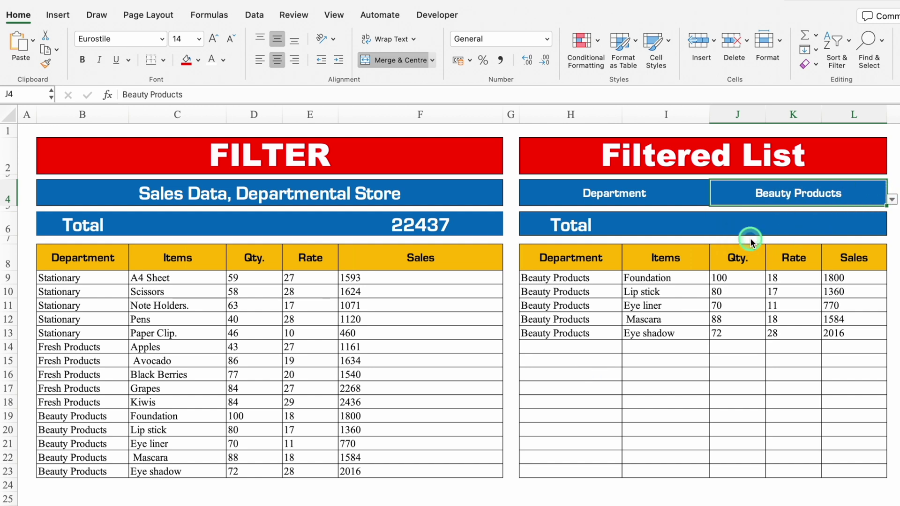
left_click(851, 227)
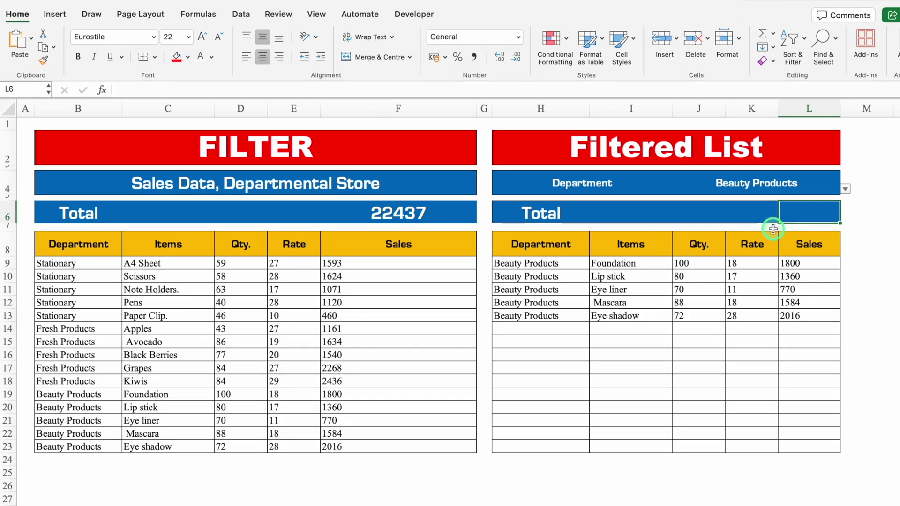
Step: Enter =SUBTOTAL(9,L9:L23) in L6 to total the filtered Sales
type("=sub")
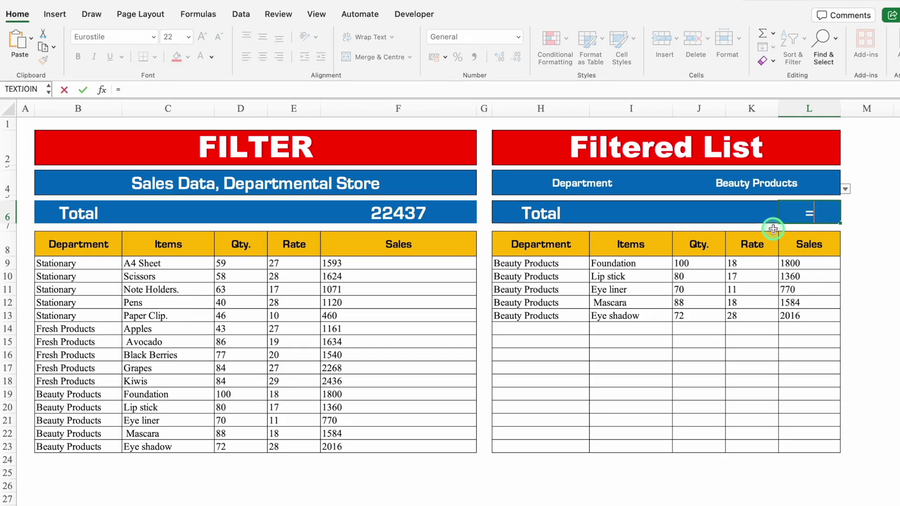
double_click(809, 278)
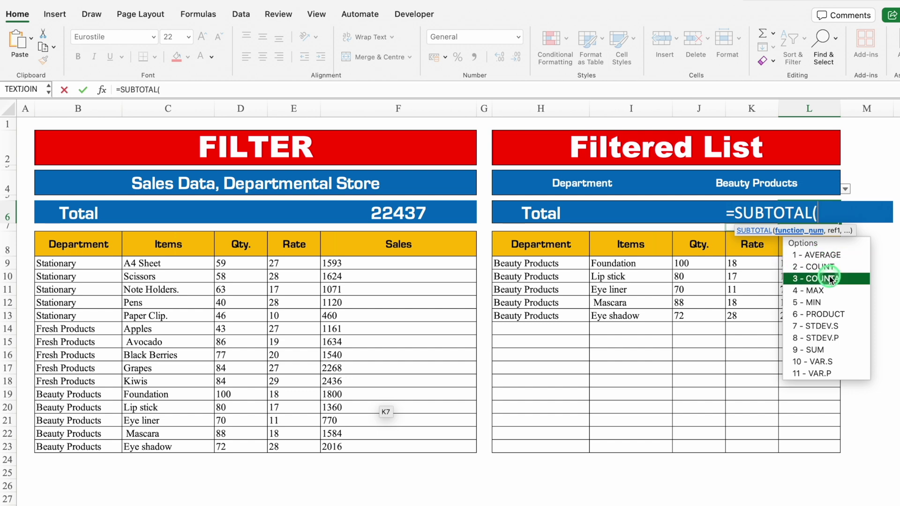
double_click(825, 350)
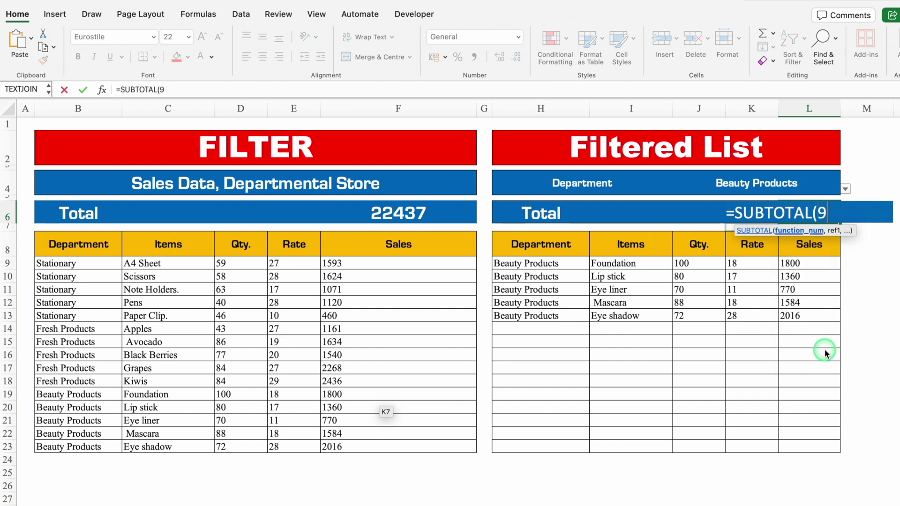
type(",")
left_click_drag(813, 263, 811, 452)
type(")")
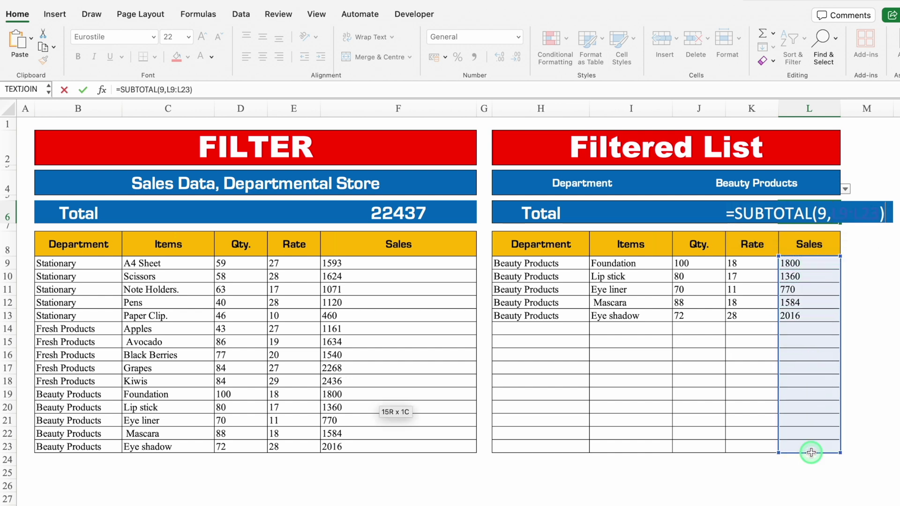
key("Return")
Step: Set the J4 department back to Stationary so the total shows 5868
left_click(770, 187)
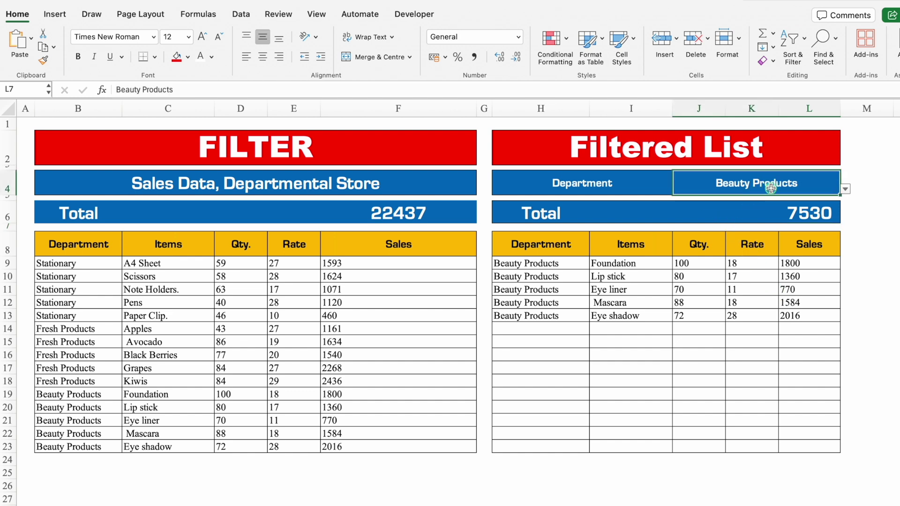
left_click(844, 190)
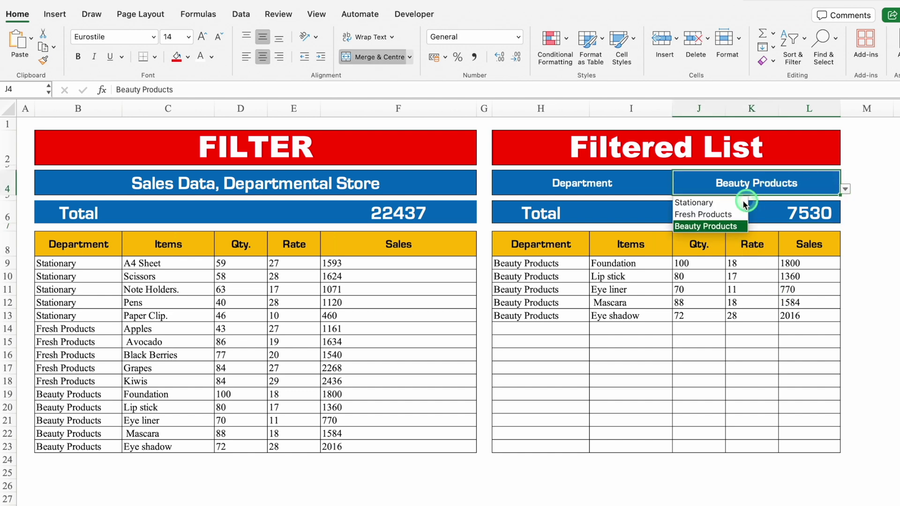
left_click(721, 205)
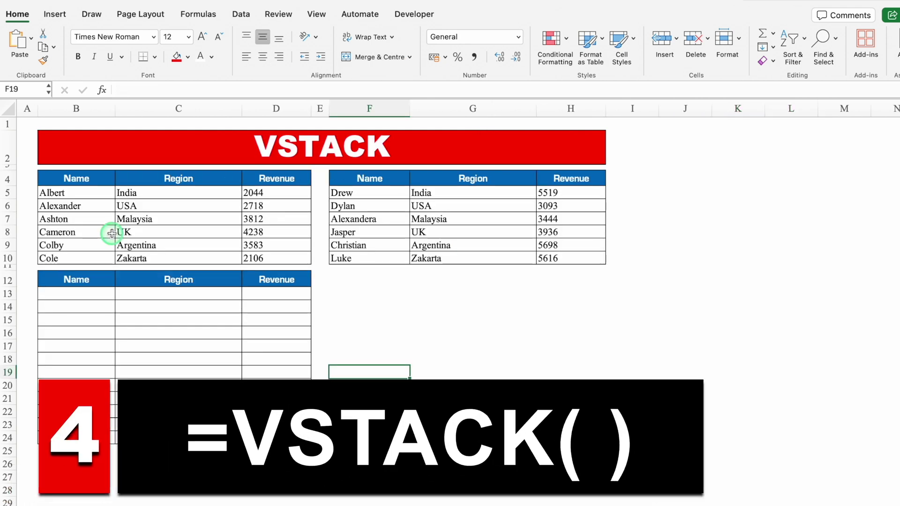
Step: Enter =VSTACK(B5:D10,F5:H10) in B13, combining both tables into twelve rows from Albert to Luke
left_click(156, 200)
left_click(468, 205)
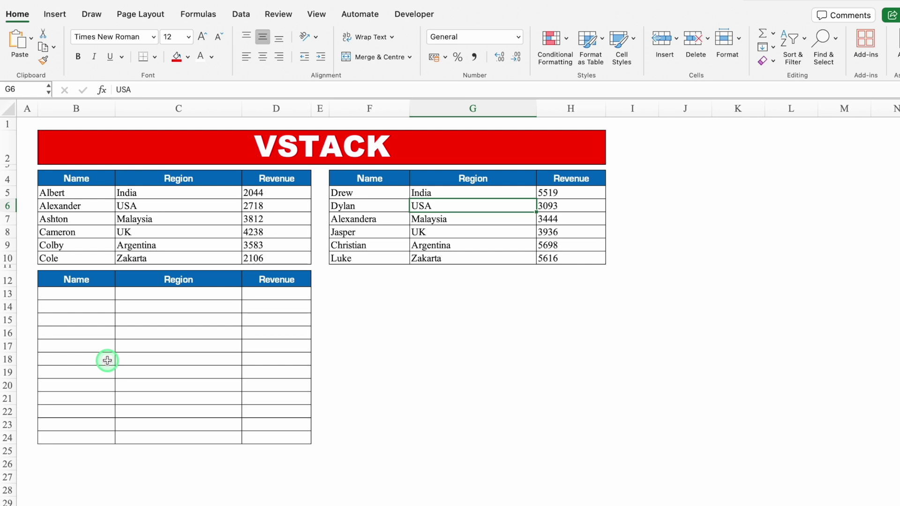
left_click(94, 296)
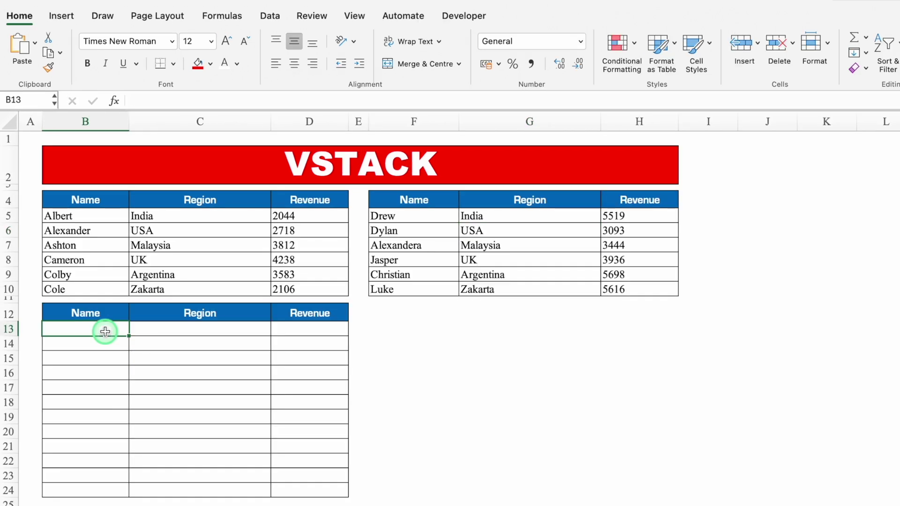
type("=vs")
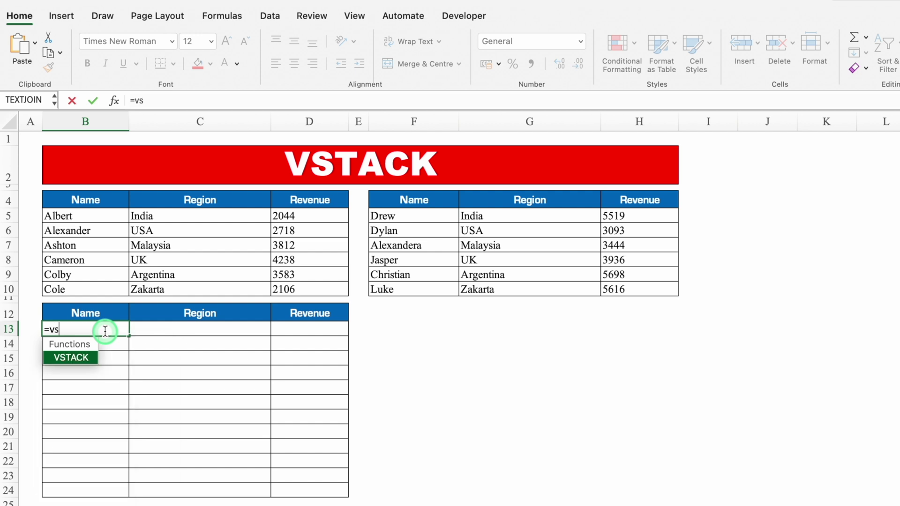
type("t")
double_click(85, 359)
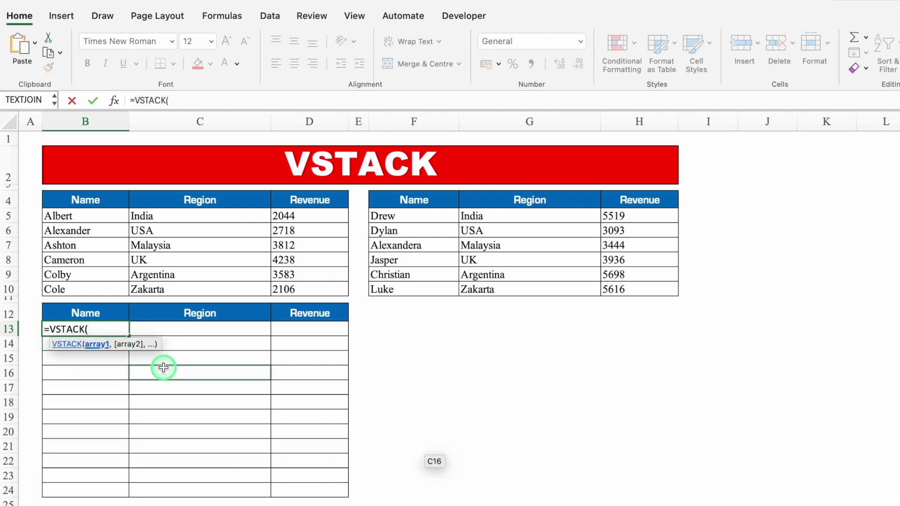
left_click_drag(82, 217, 278, 290)
type(",")
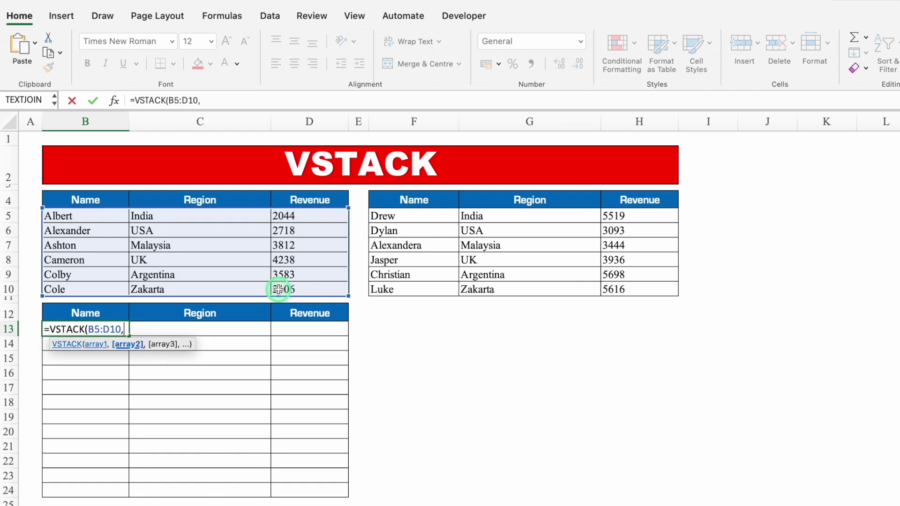
left_click_drag(412, 216, 619, 286)
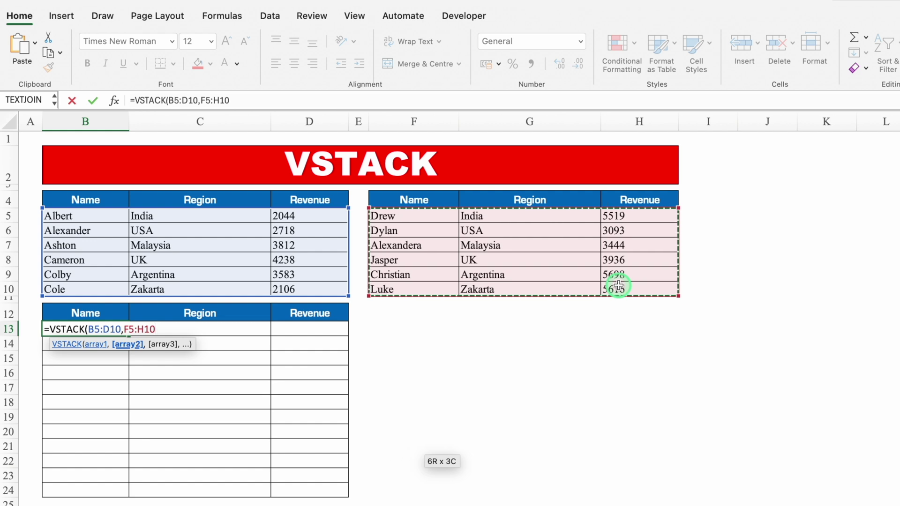
type(")")
key("Return")
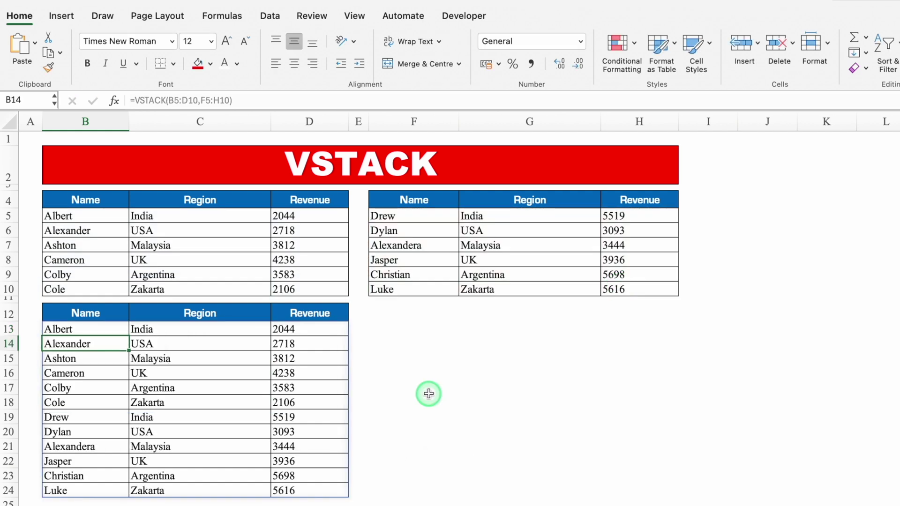
left_click(103, 327)
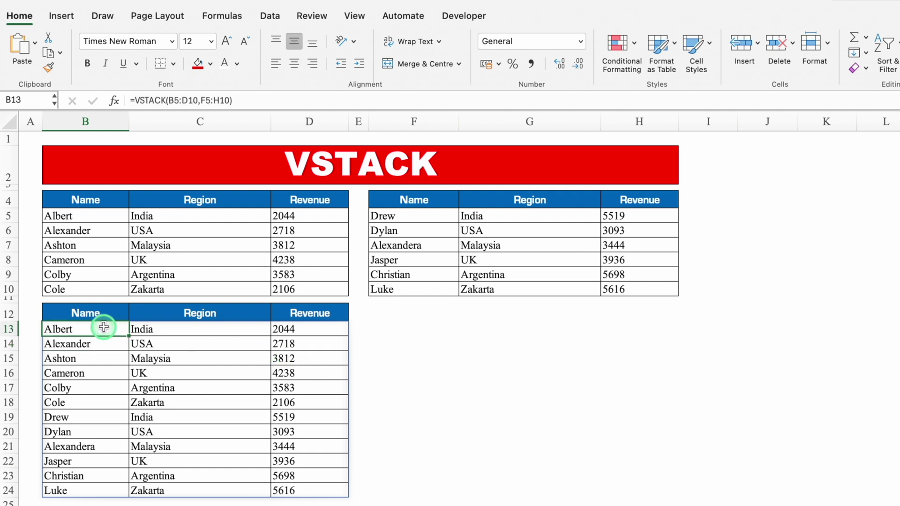
Step: Clear the old stacked results and the B12:D12 headers, then fill those header cells red
key("Delete")
left_click_drag(95, 314, 305, 317)
key("Delete")
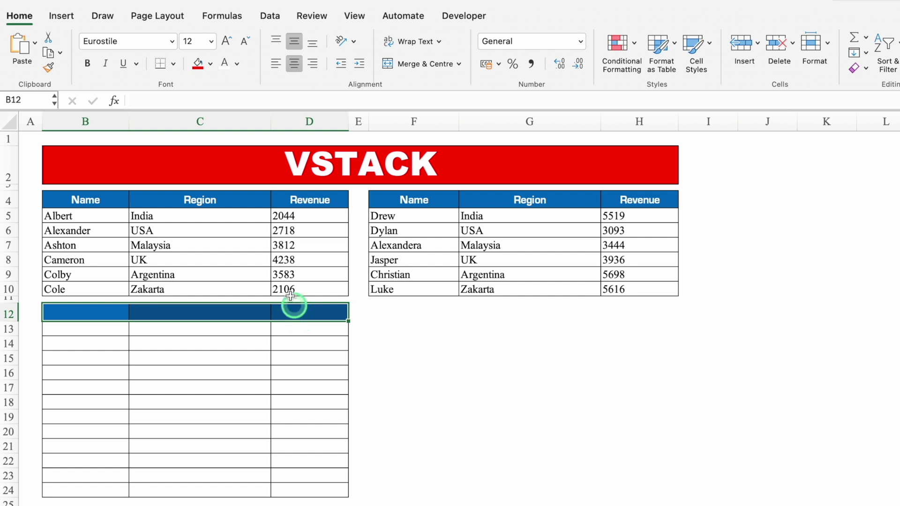
left_click(198, 66)
Step: Enter =VSTACK(B4:D10,F5:H10) in B12 to stack both tables under one header
left_click(115, 309)
type("=vsta")
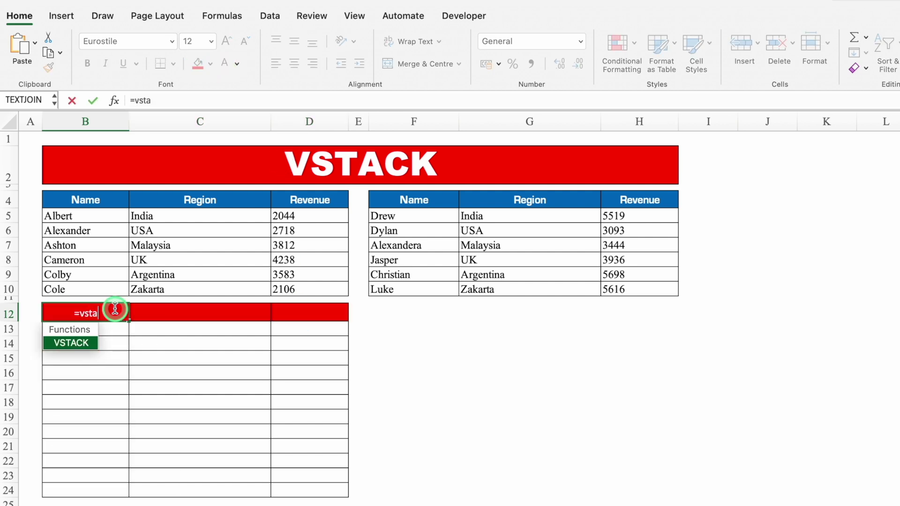
double_click(82, 342)
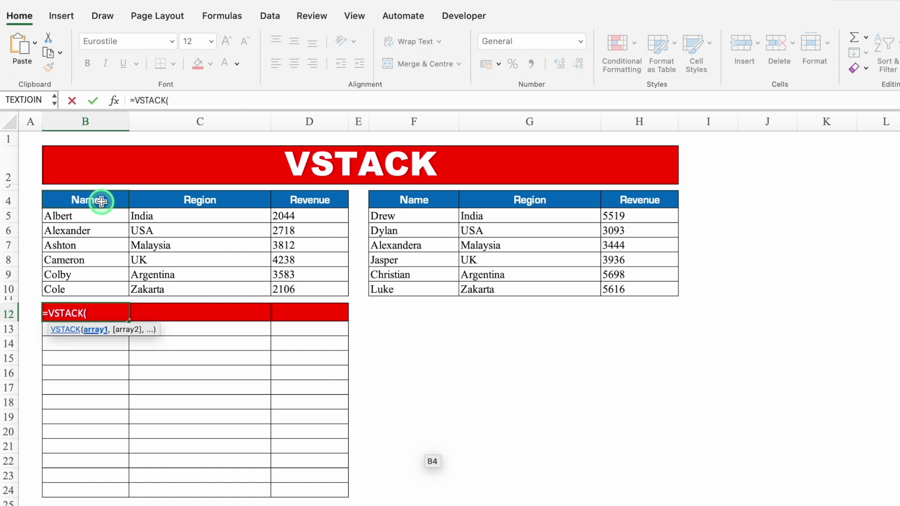
left_click_drag(101, 201, 301, 291)
type(",")
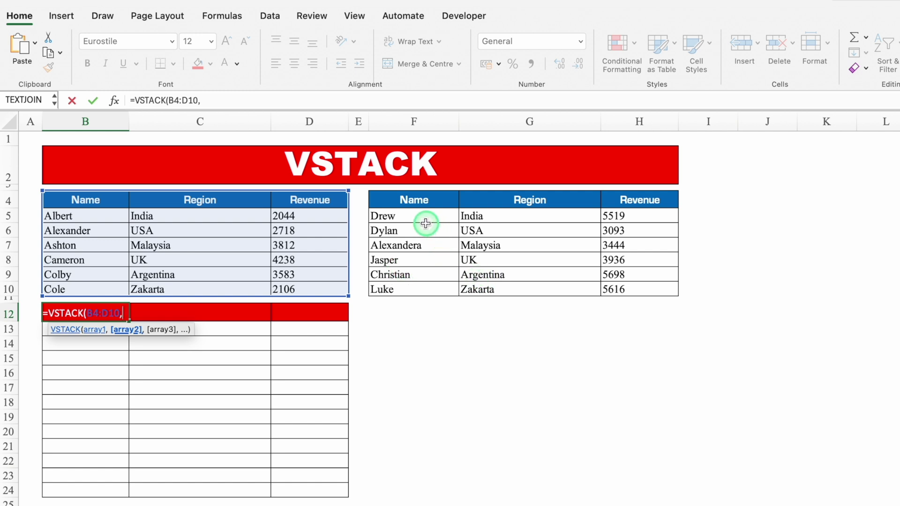
left_click_drag(412, 217, 611, 288)
type(")")
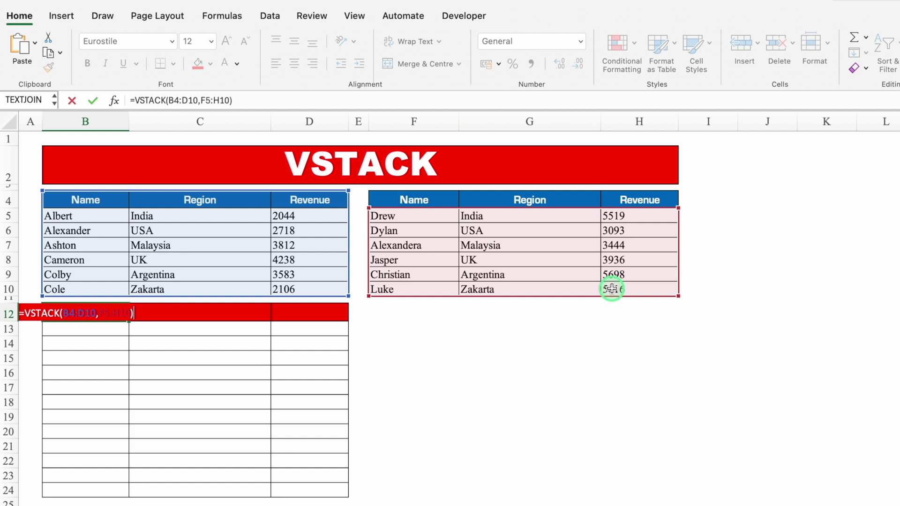
key("Return")
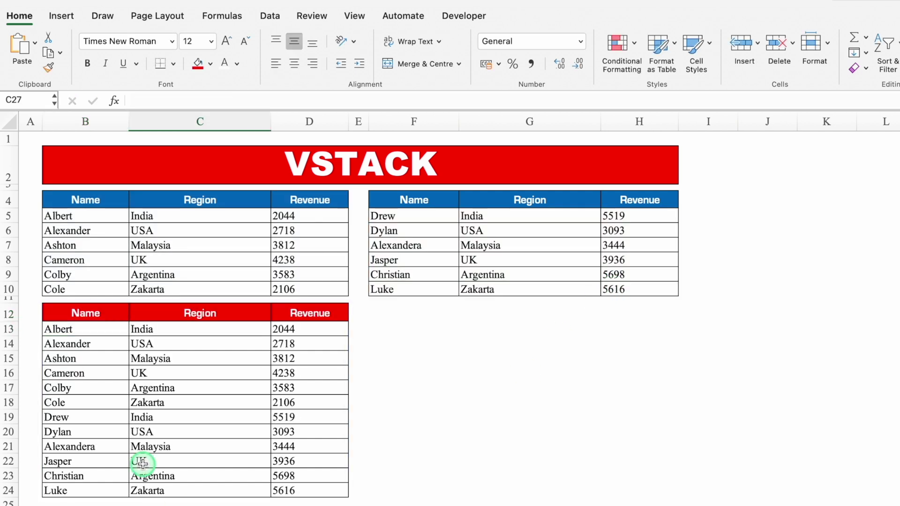
left_click(86, 315)
key("Delete")
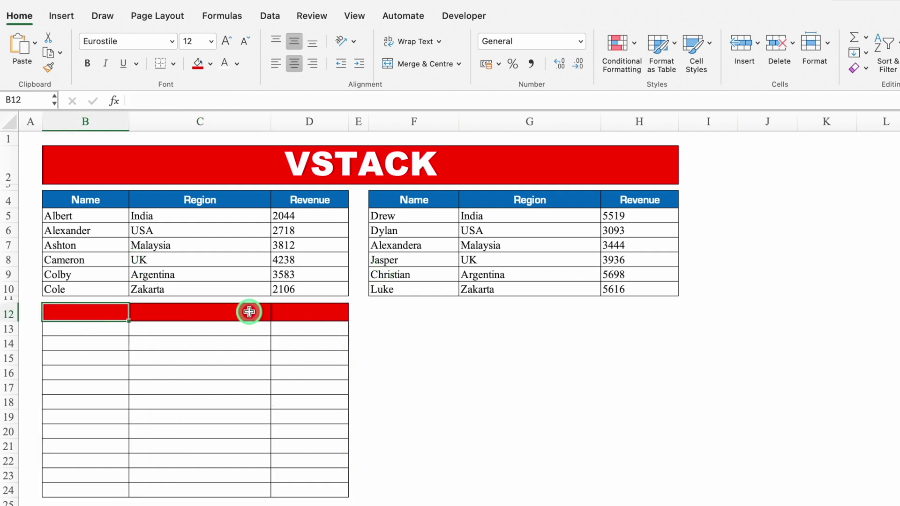
type("=vsta")
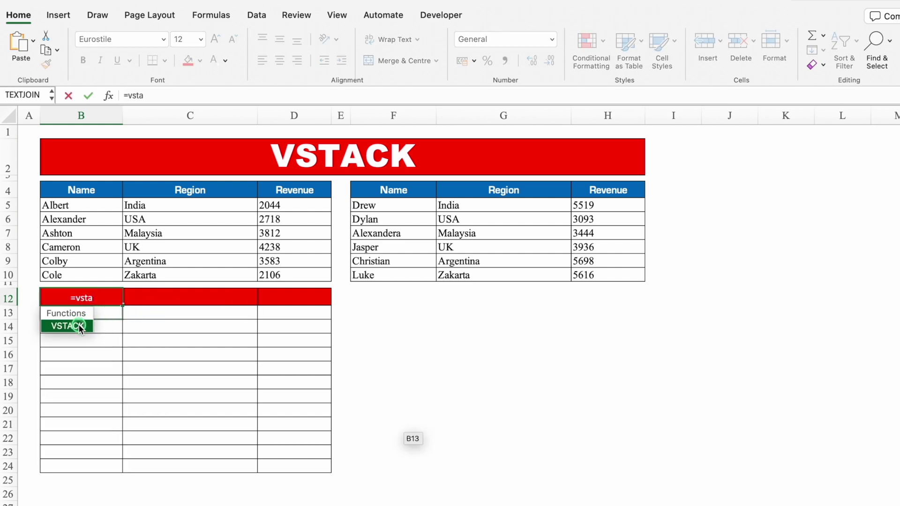
double_click(84, 325)
left_click(91, 190)
left_click_drag(91, 191, 303, 274)
left_click_drag(396, 191, 607, 276)
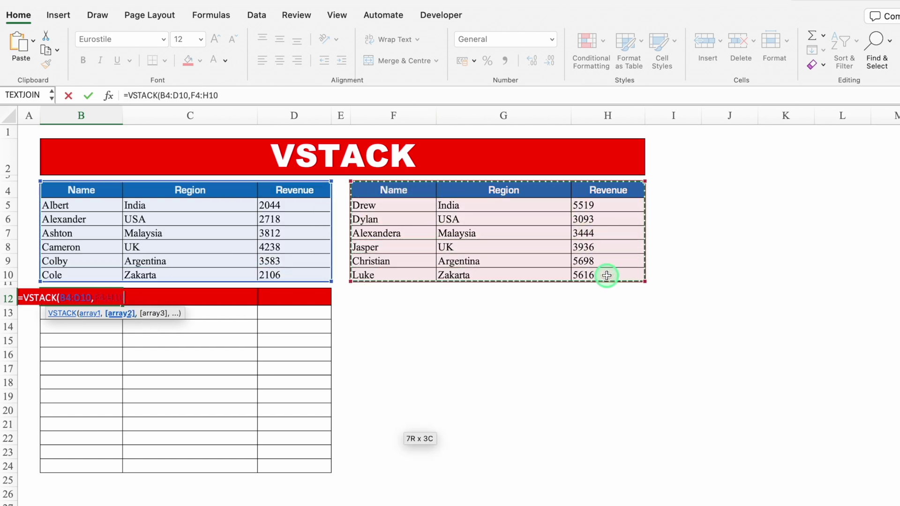
type(")")
key("Return")
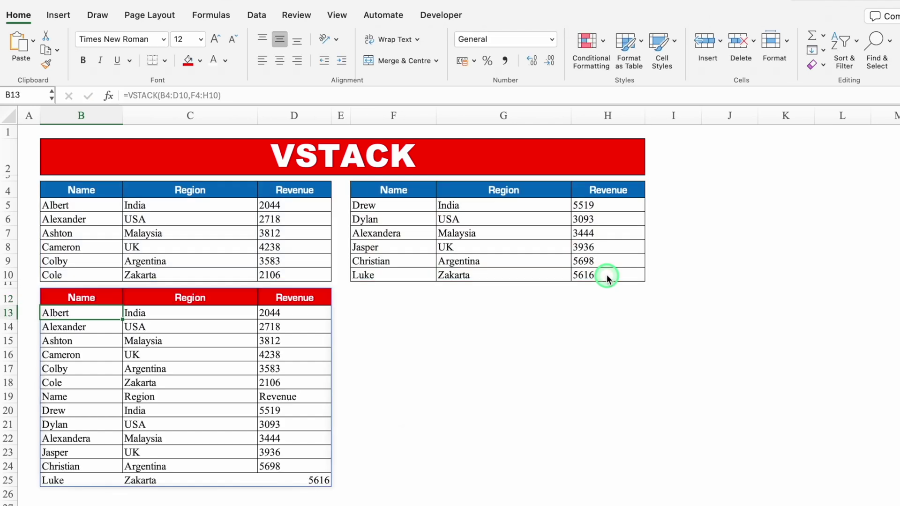
left_click(8, 396)
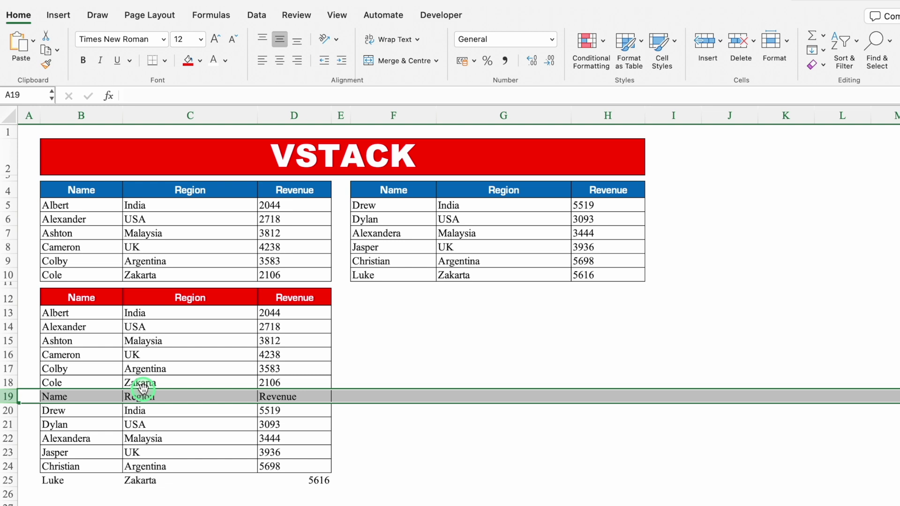
key("super+z")
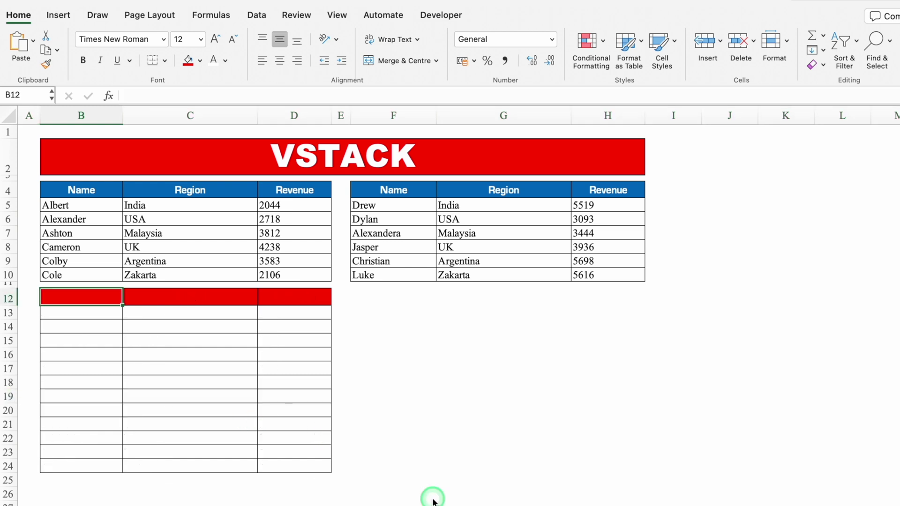
left_click(433, 499)
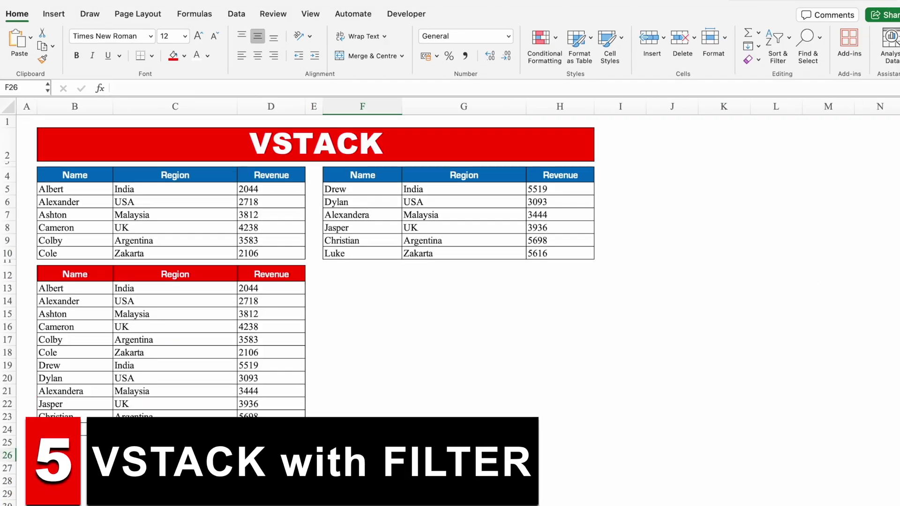
Step: Review the VSTACK formula behind the stacked table before choosing F12 for the filtered list
left_click(82, 321)
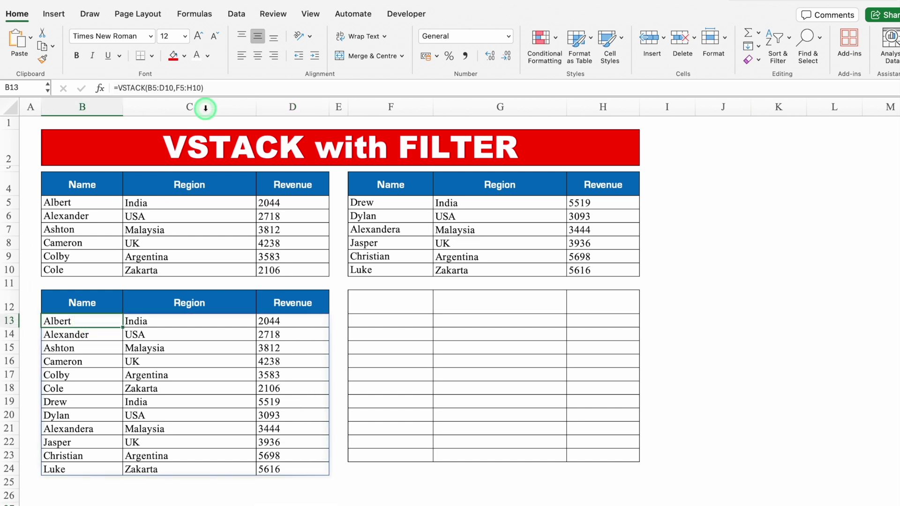
left_click(392, 308)
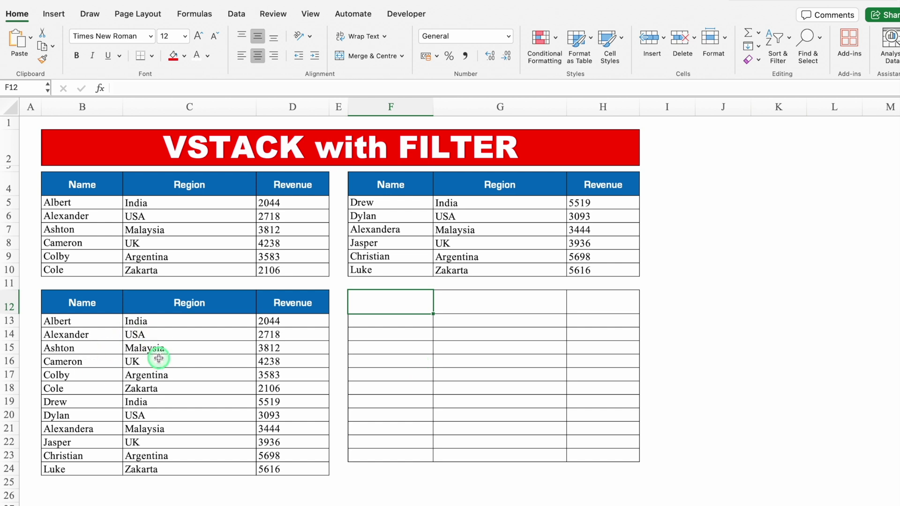
left_click(97, 320)
left_click(378, 310)
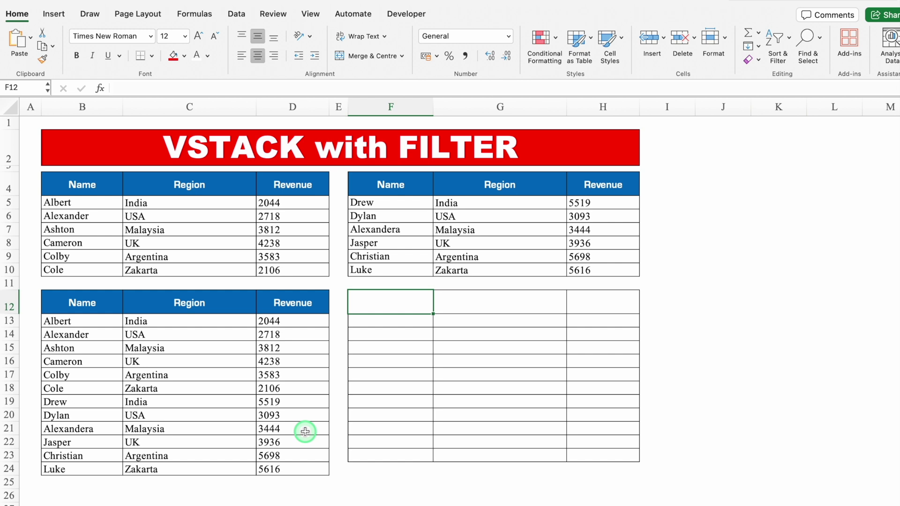
Step: Enter =VSTACK(B12:D12,FILTER(B13#,D13:D24>=5000)) in F12 to list headers plus revenue ≥5000 rows
type("=")
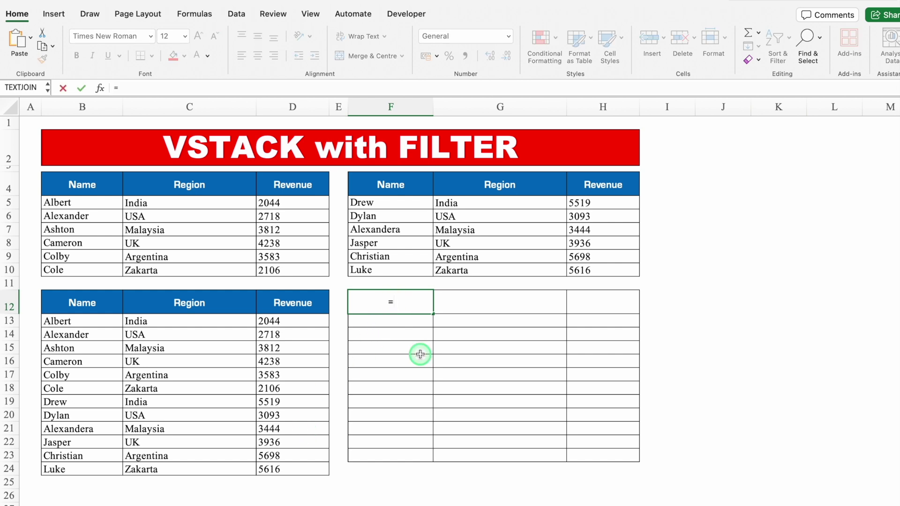
type("vsta")
double_click(380, 331)
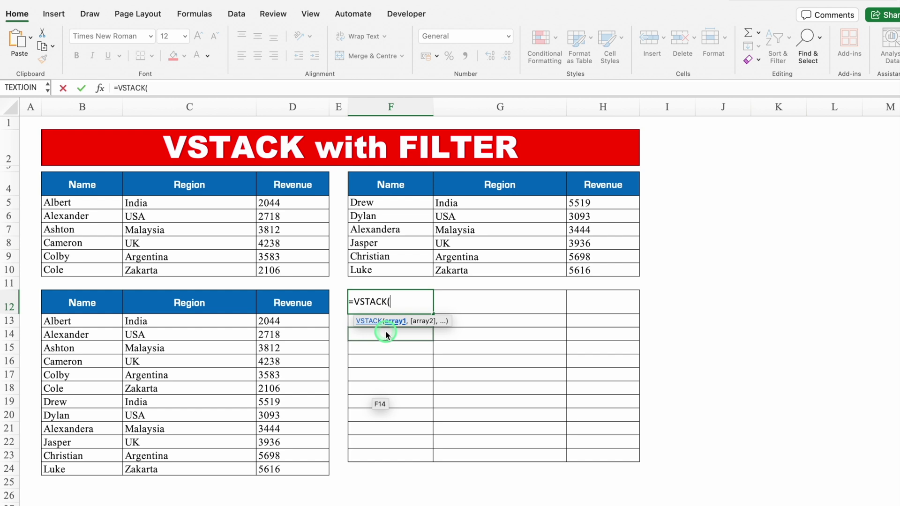
left_click_drag(80, 305, 296, 308)
type(",filter")
double_click(389, 335)
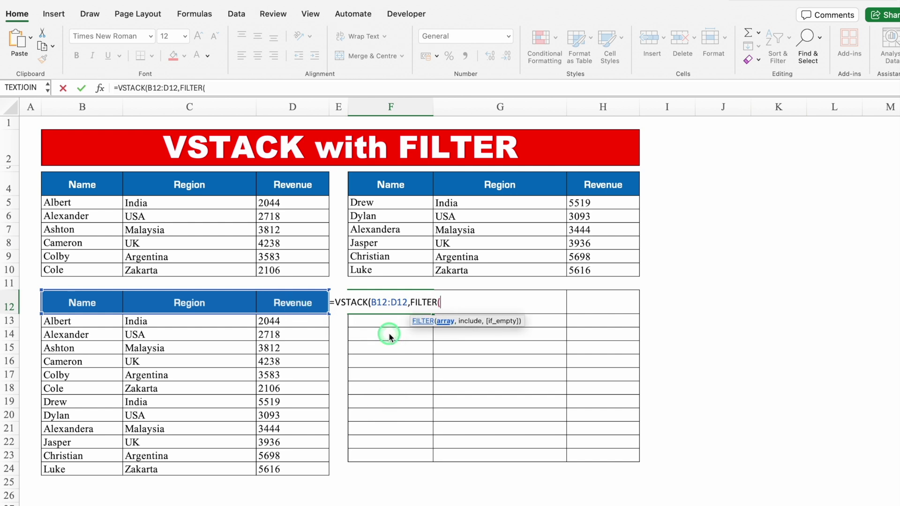
left_click_drag(80, 323, 297, 468)
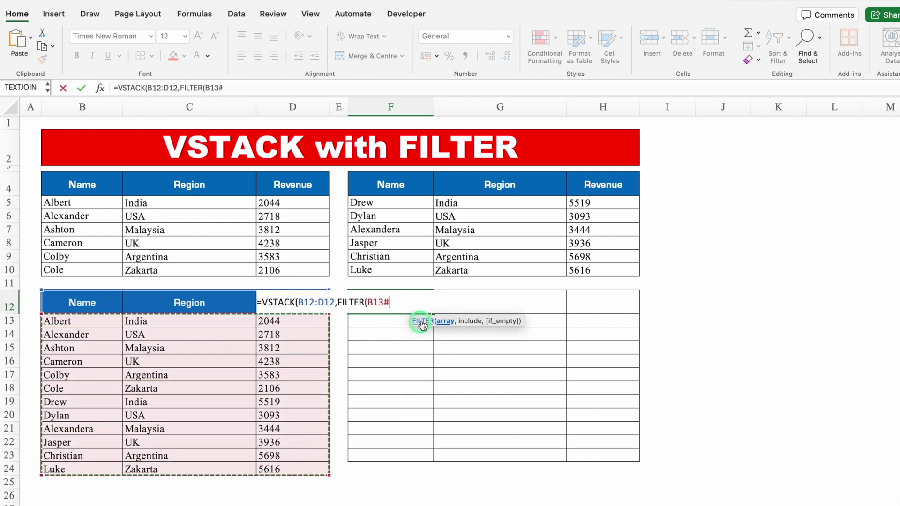
left_click(409, 304)
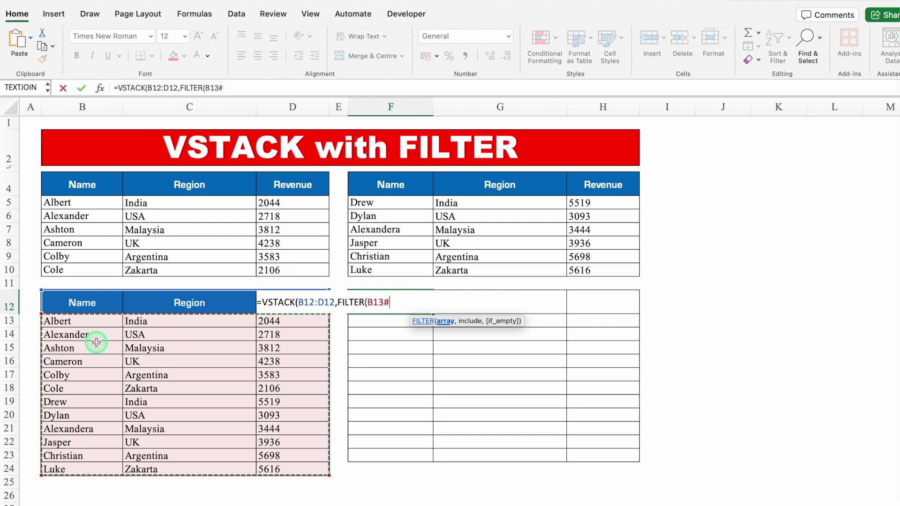
type(",")
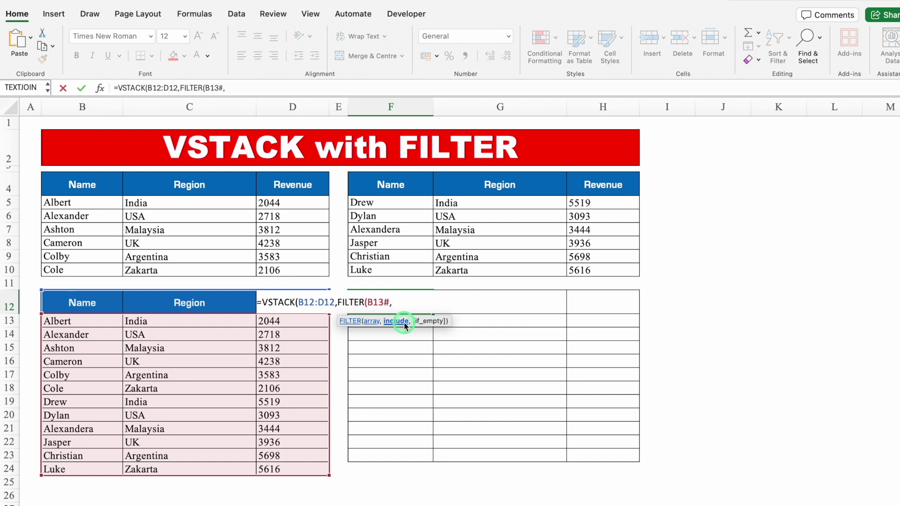
left_click_drag(297, 321, 298, 469)
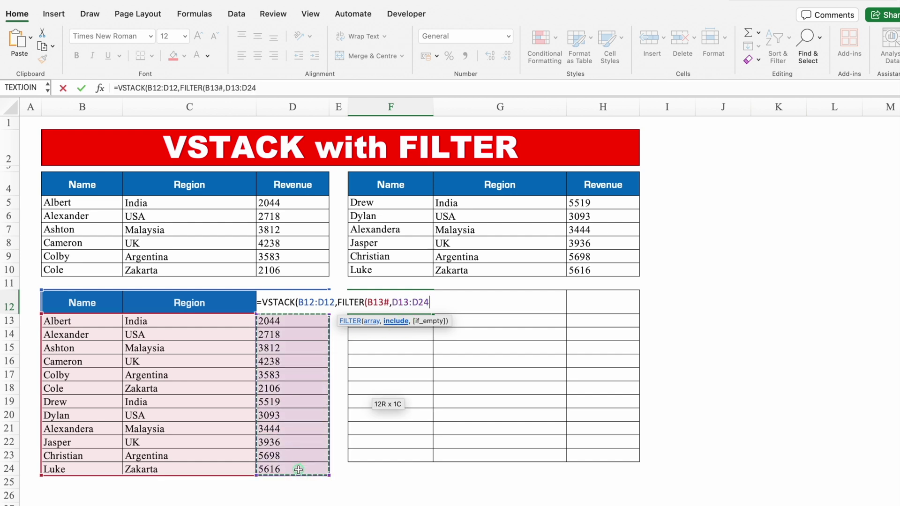
type(">=5")
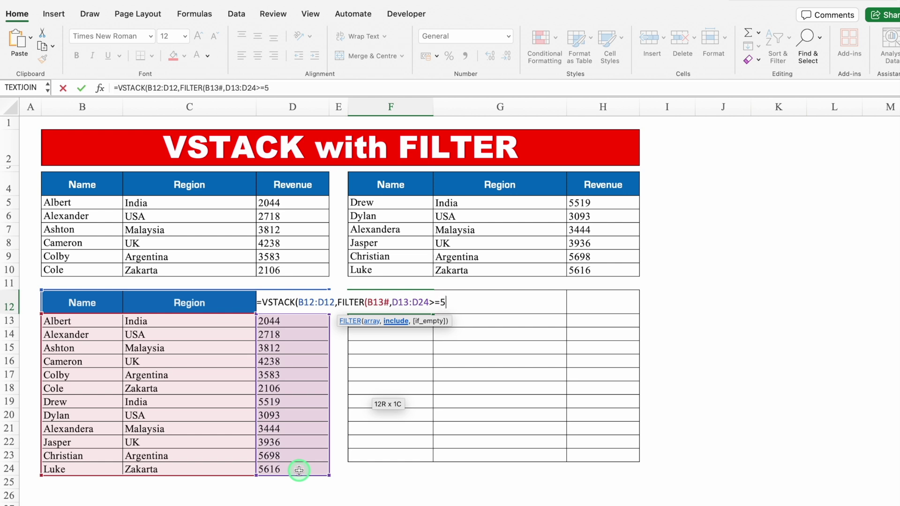
type("000))")
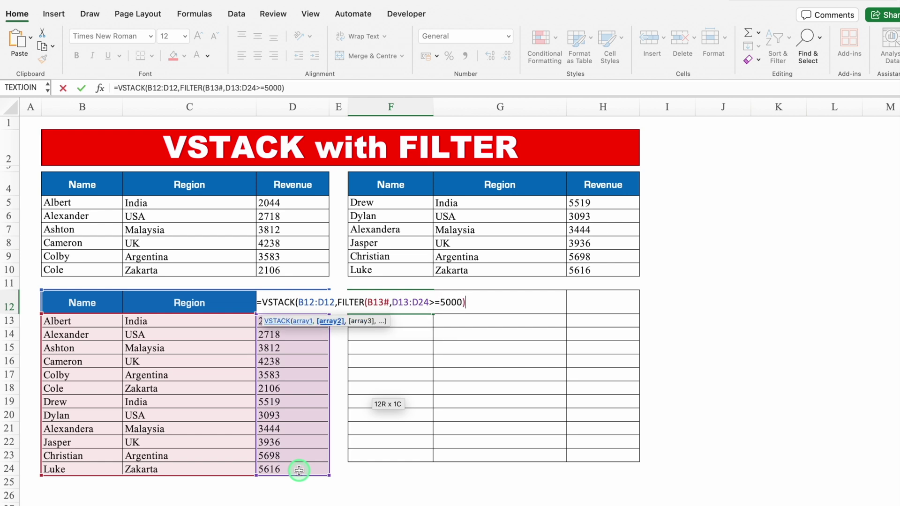
key("Return")
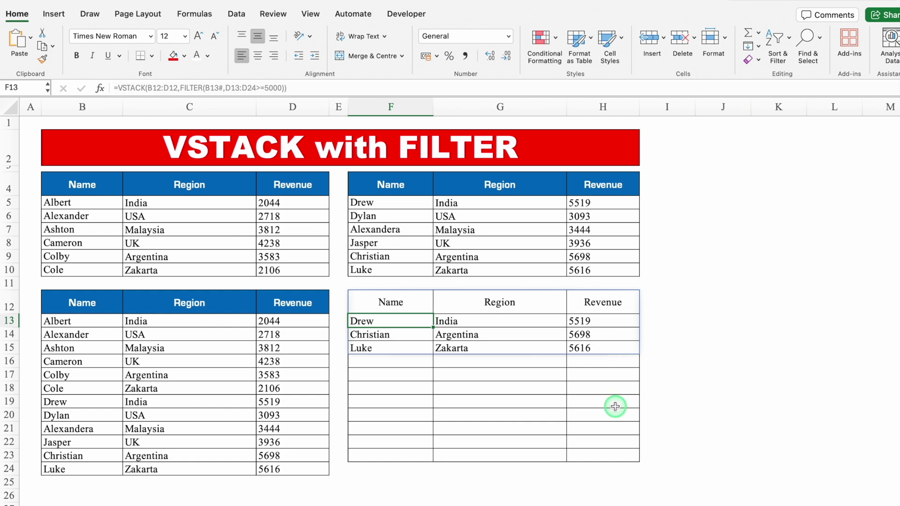
key("Up")
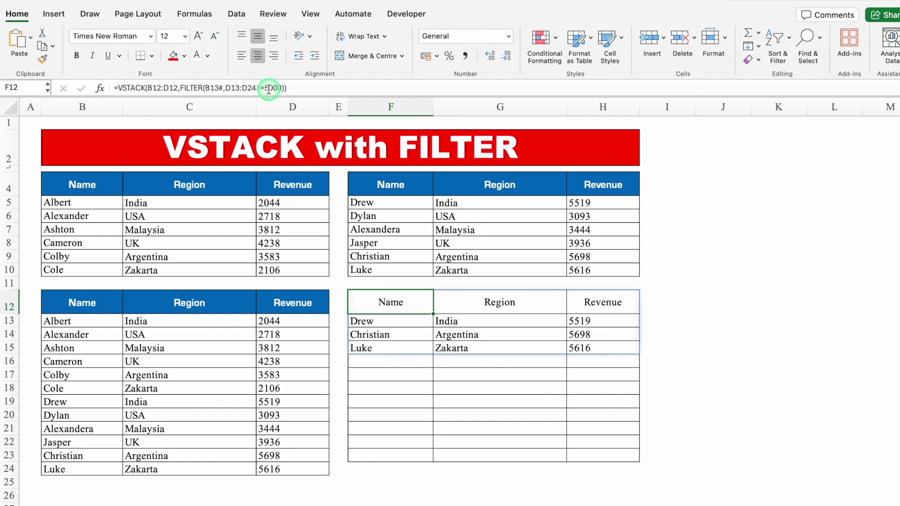
Step: Change the F12 filter threshold from 5000 to 3000 so revenue of 3000 or more appears
left_click(268, 90)
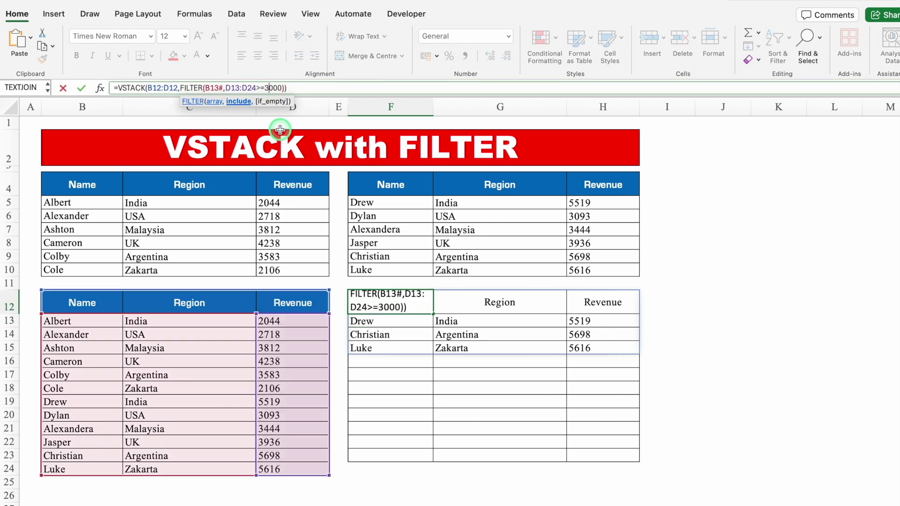
key("Return")
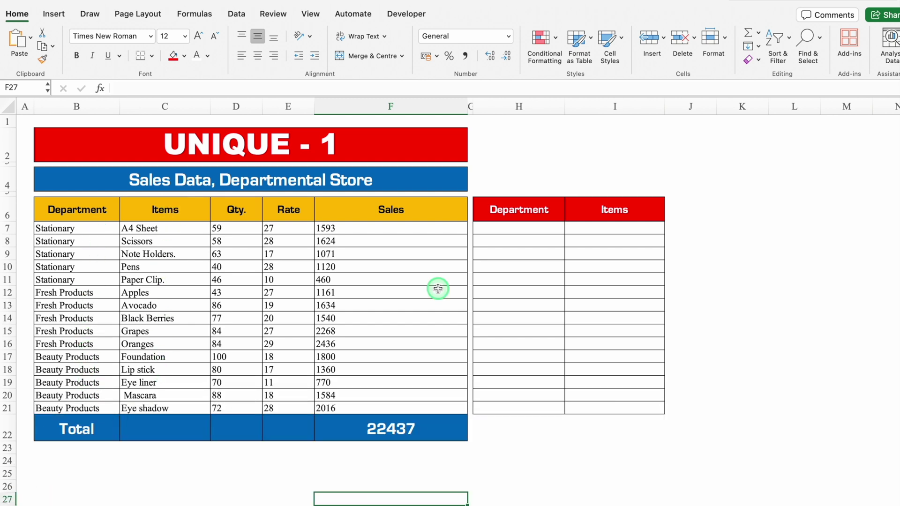
Step: Try a first UNIQUE formula in H7 over the column B departments, comparing by columns
left_click(535, 229)
type("=un")
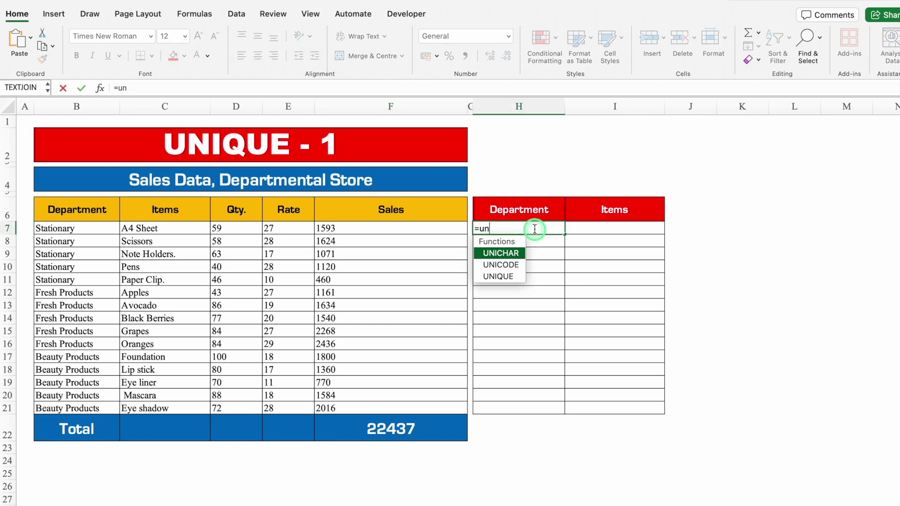
type("iq")
double_click(517, 253)
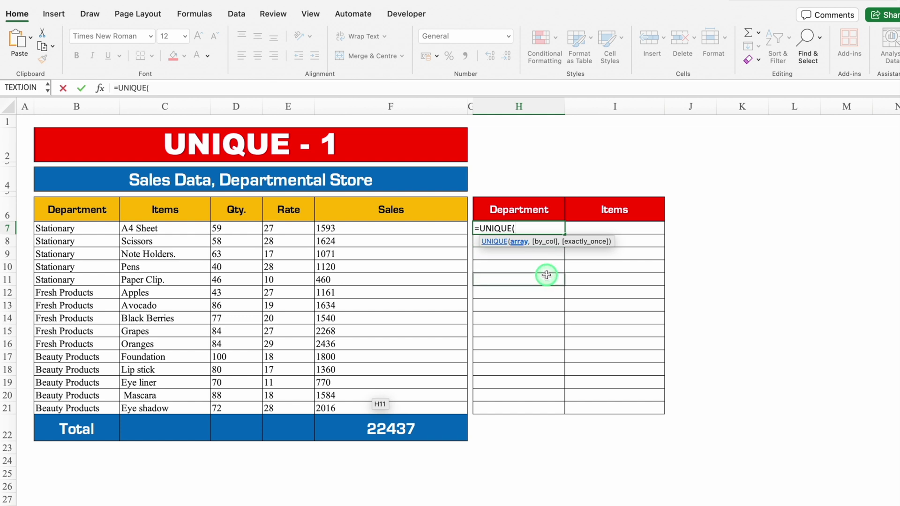
left_click_drag(96, 228, 94, 406)
type(",")
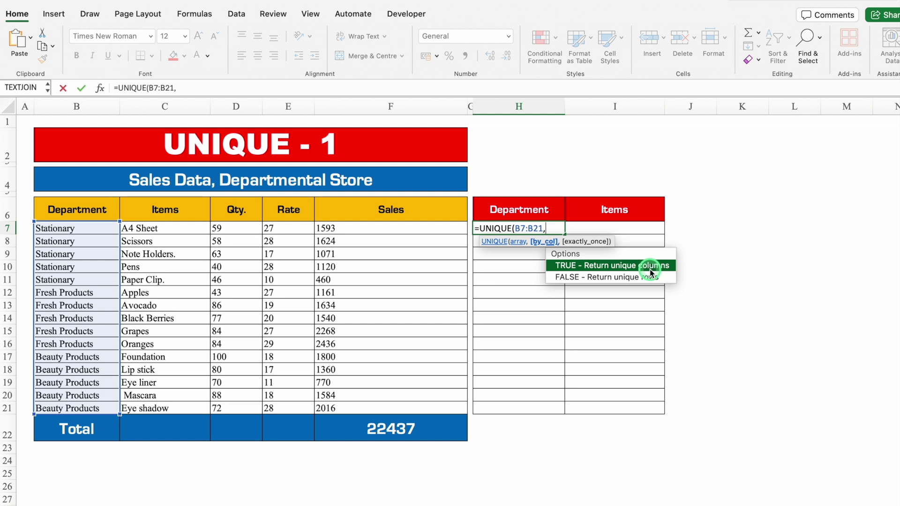
left_click(649, 266)
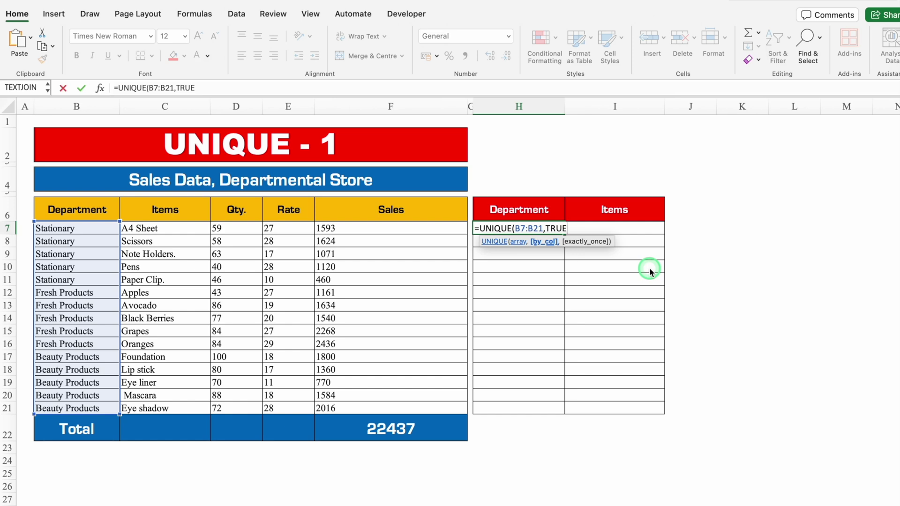
key("Return")
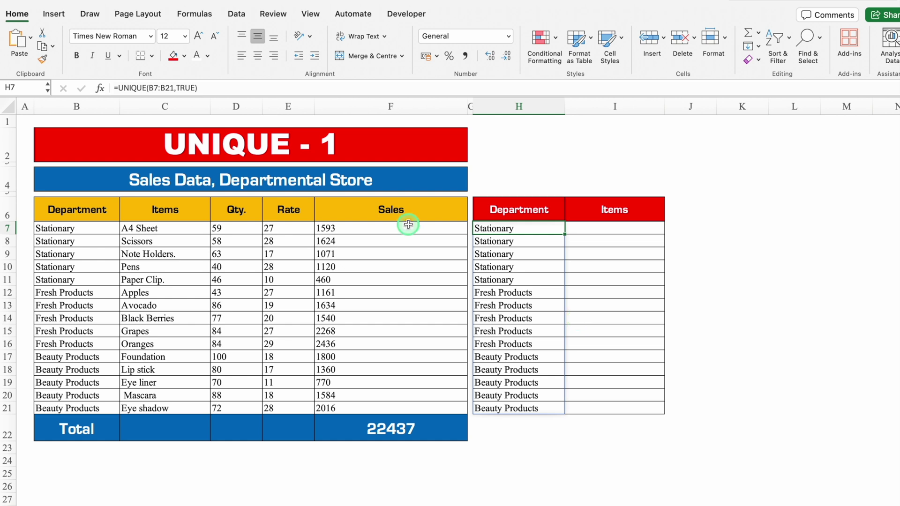
Step: Replace it with =UNIQUE(B7:B21,FALSE), listing Stationary, Fresh Products and Beauty Products
key("Delete")
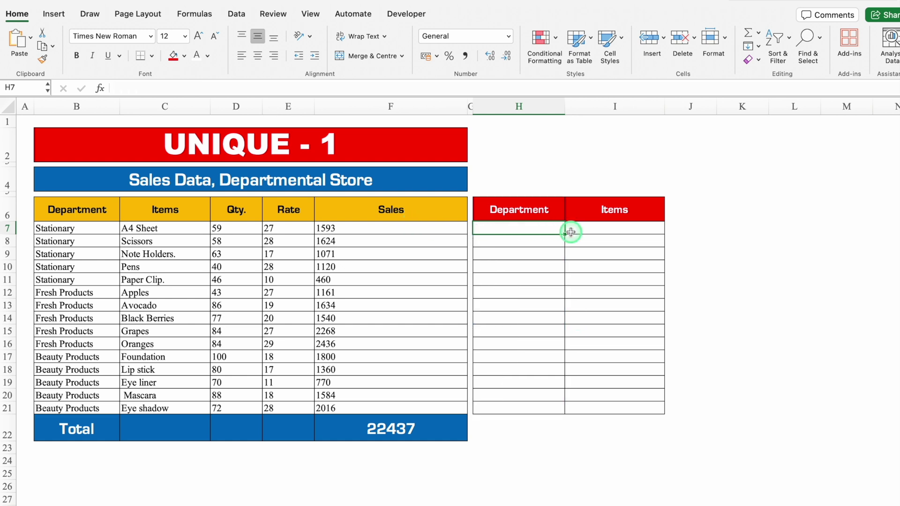
type("=uniq")
key("Tab")
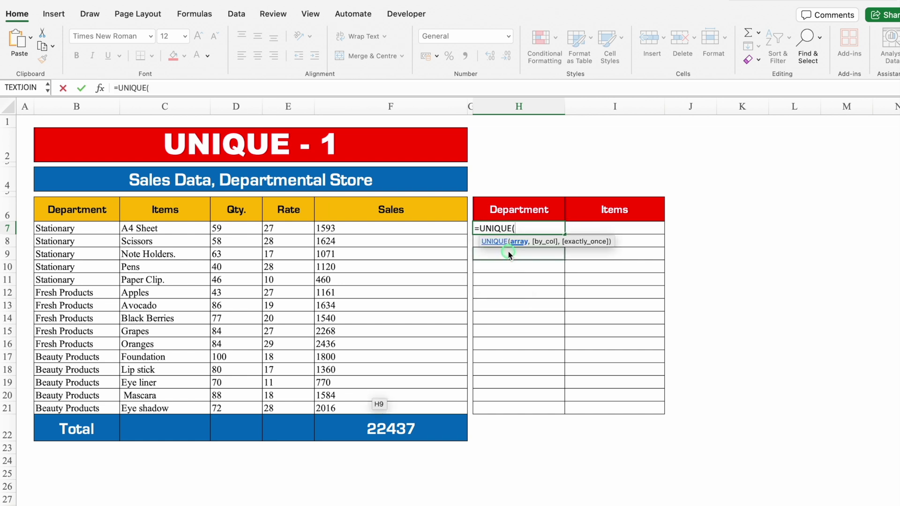
left_click_drag(70, 229, 85, 406)
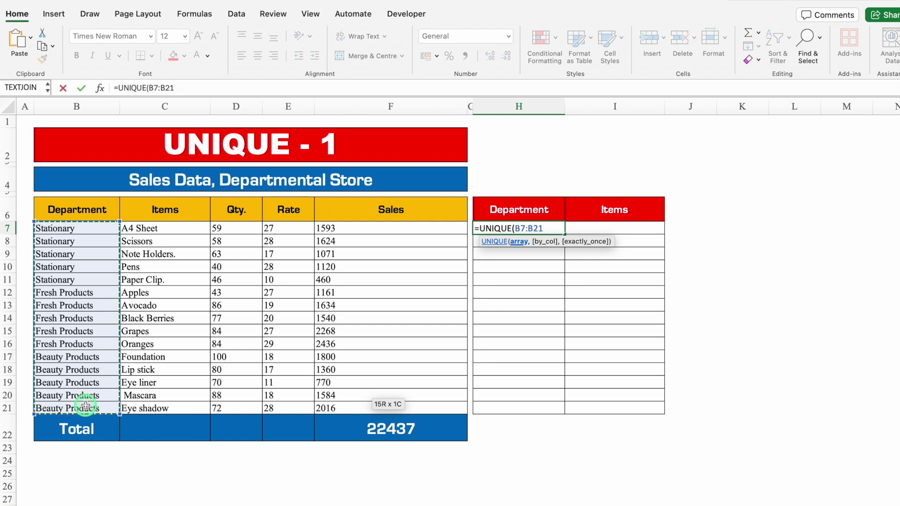
type(",")
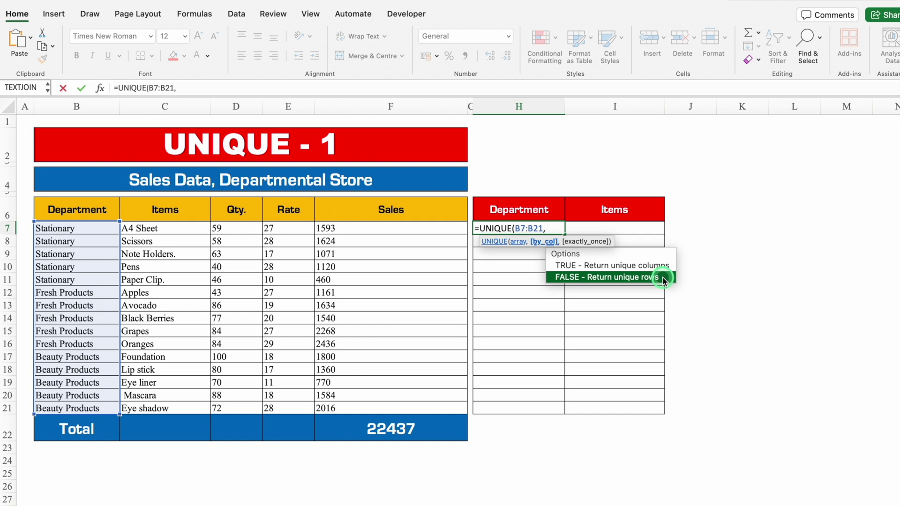
double_click(662, 276)
key("Return")
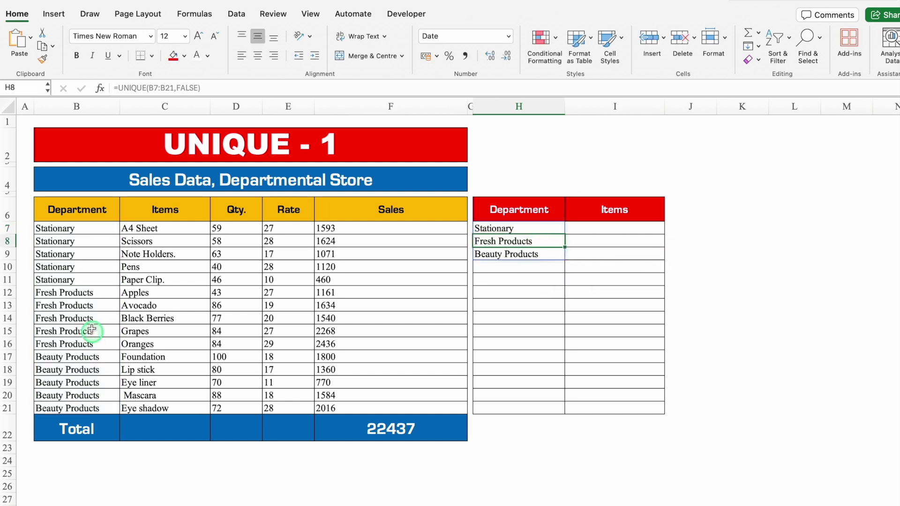
Step: Enter =UNIQUE(C7:C21,FALSE) in I7 to list the distinct items
left_click(593, 227)
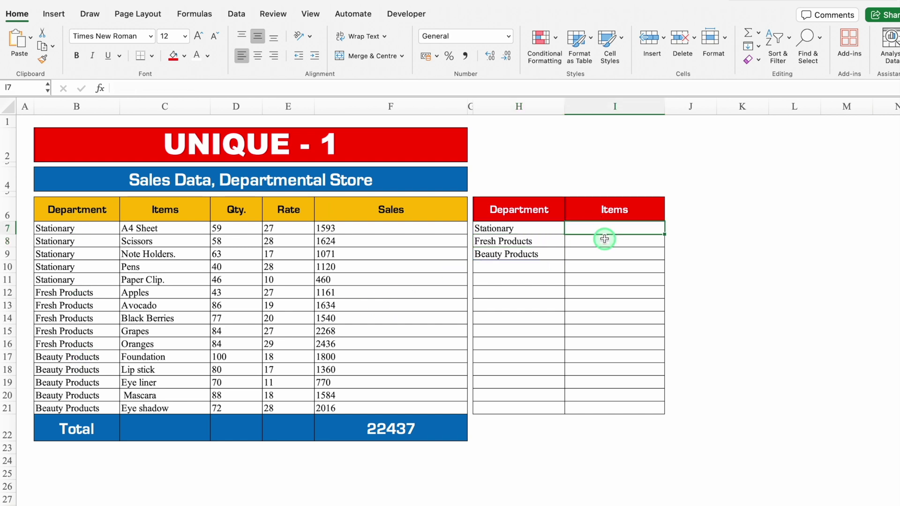
type("=uniq")
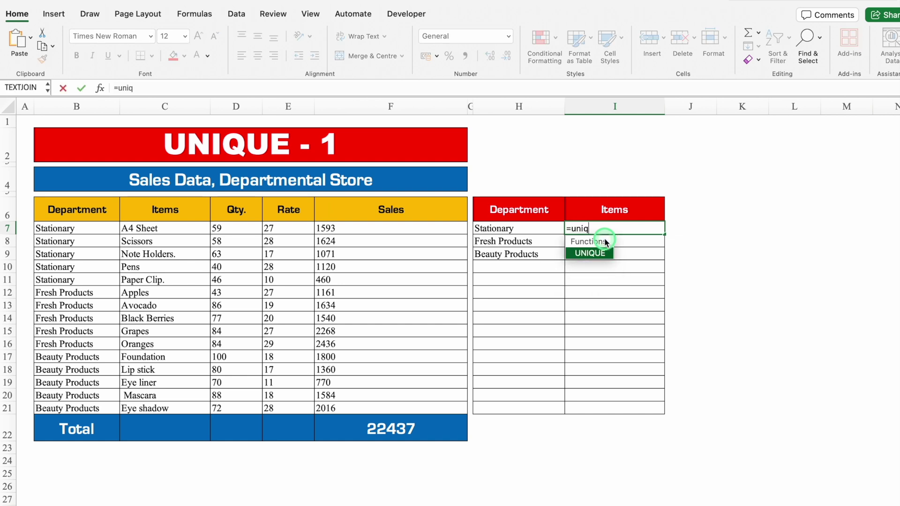
double_click(595, 253)
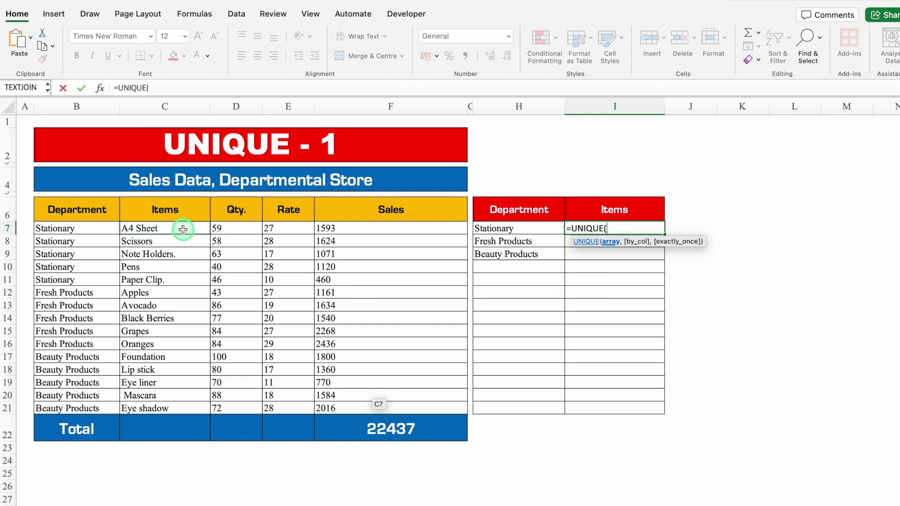
left_click_drag(183, 229, 182, 406)
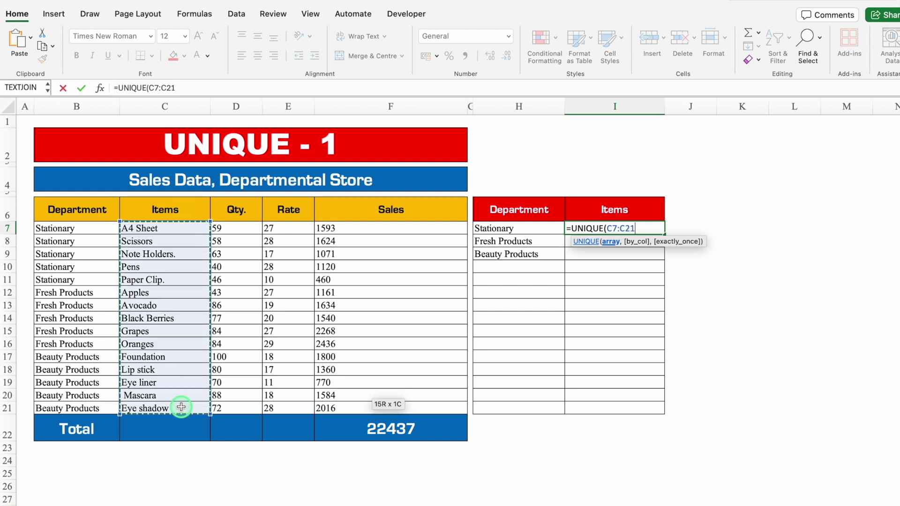
type(",")
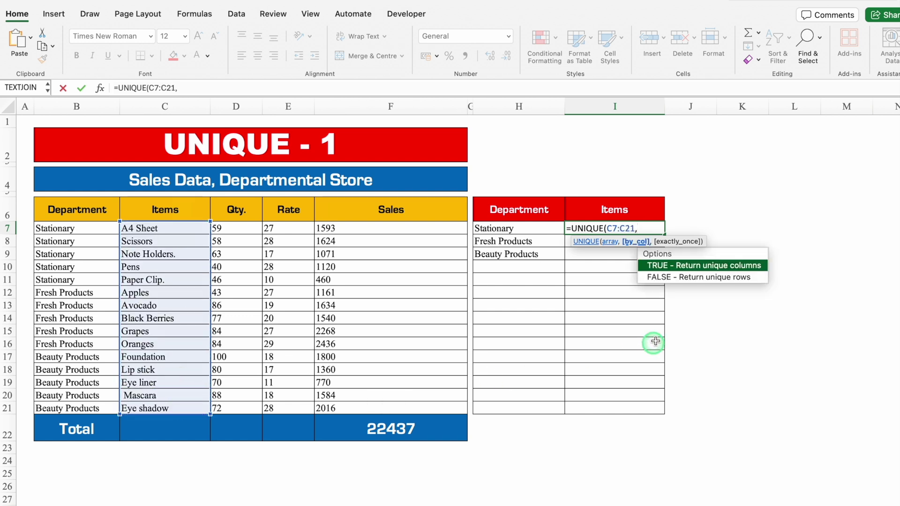
double_click(710, 277)
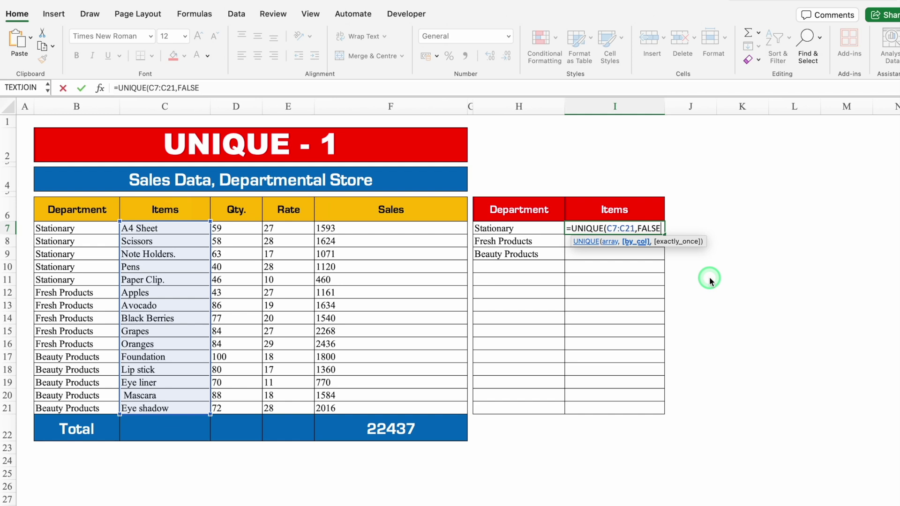
key("Return")
left_click(700, 330)
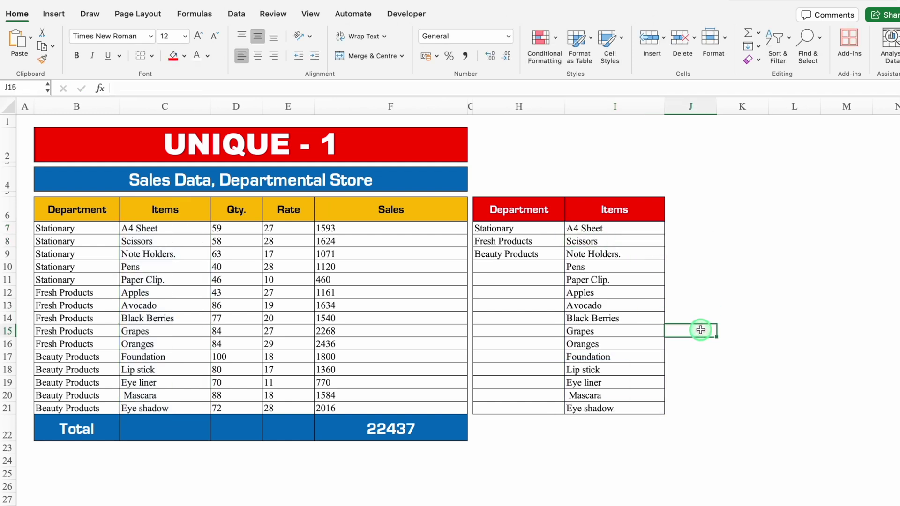
Step: Fill Apples from C12 down through C21 to shrink the distinct items list
left_click(209, 294)
left_click_drag(217, 298, 211, 361)
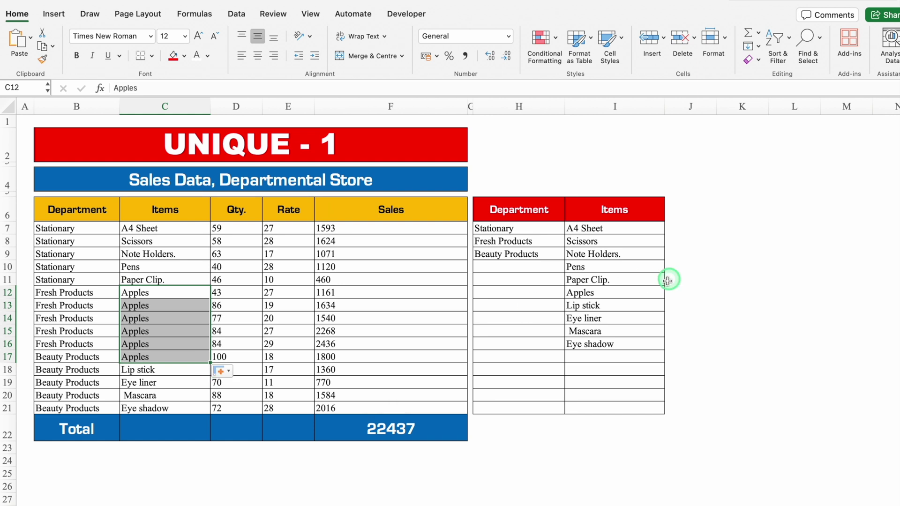
left_click_drag(208, 366, 214, 408)
left_click(722, 253)
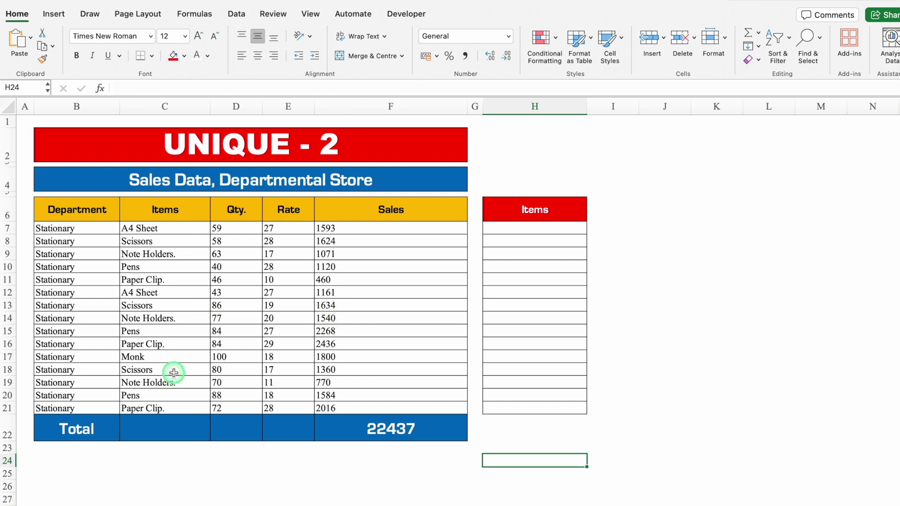
Step: Enter =UNIQUE(C7:C21,FALSE,TRUE) in H7, returning only Monk, the item appearing once
left_click(516, 227)
type("=")
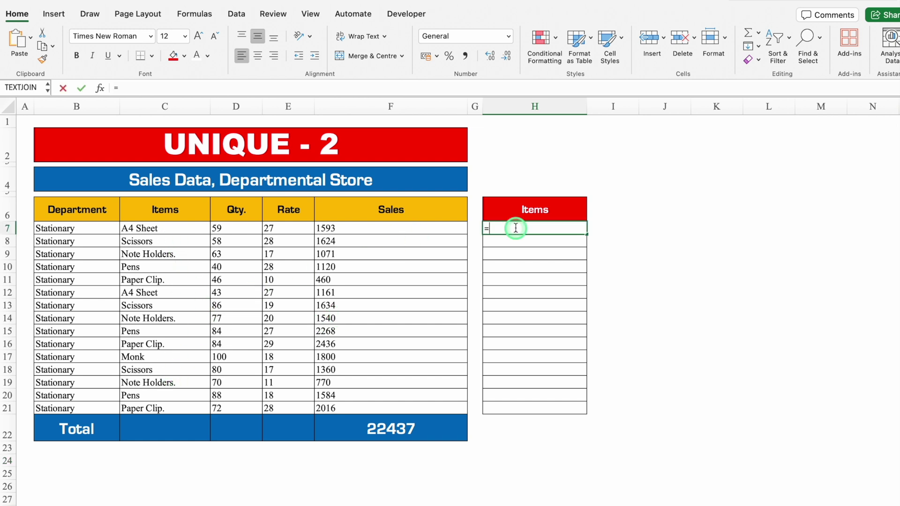
type("uniq")
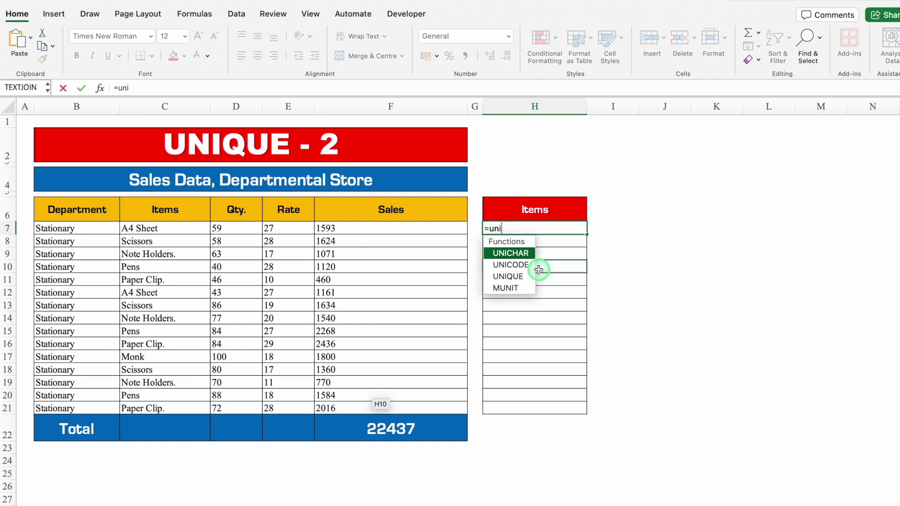
key("Tab")
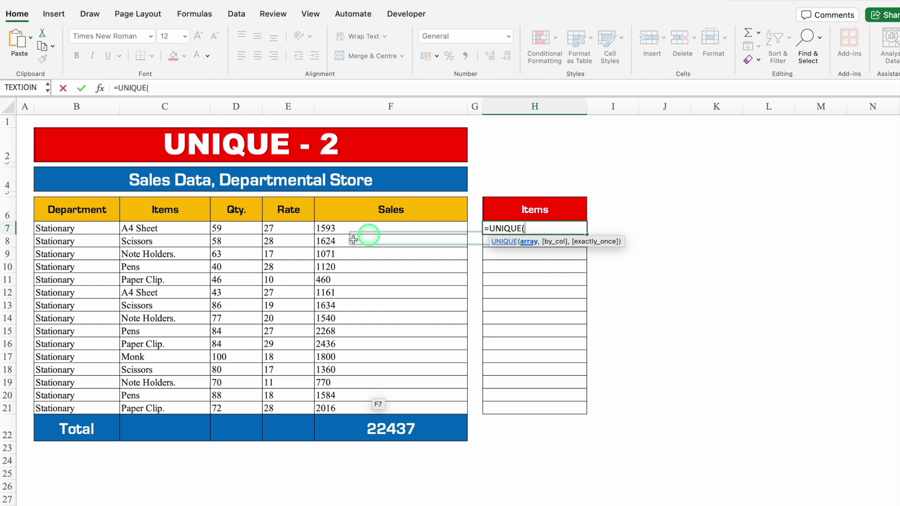
left_click_drag(173, 229, 173, 405)
type(",")
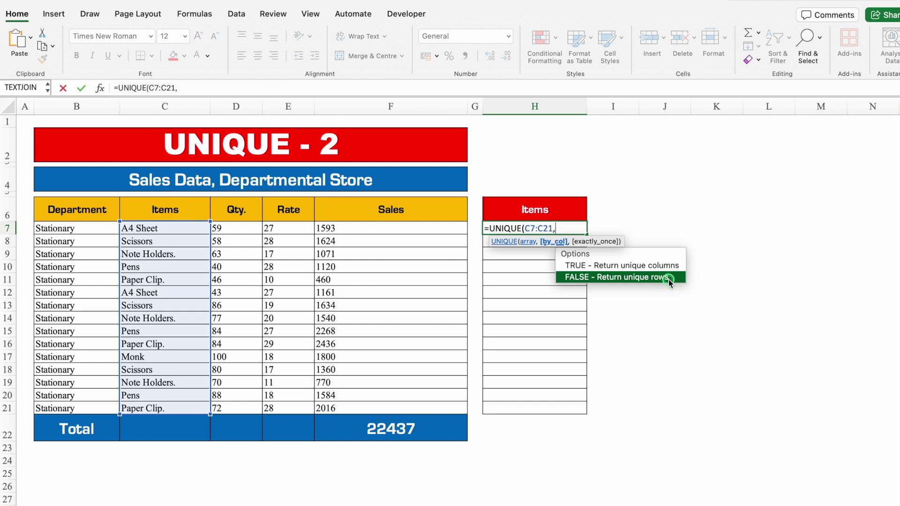
double_click(668, 279)
type(",")
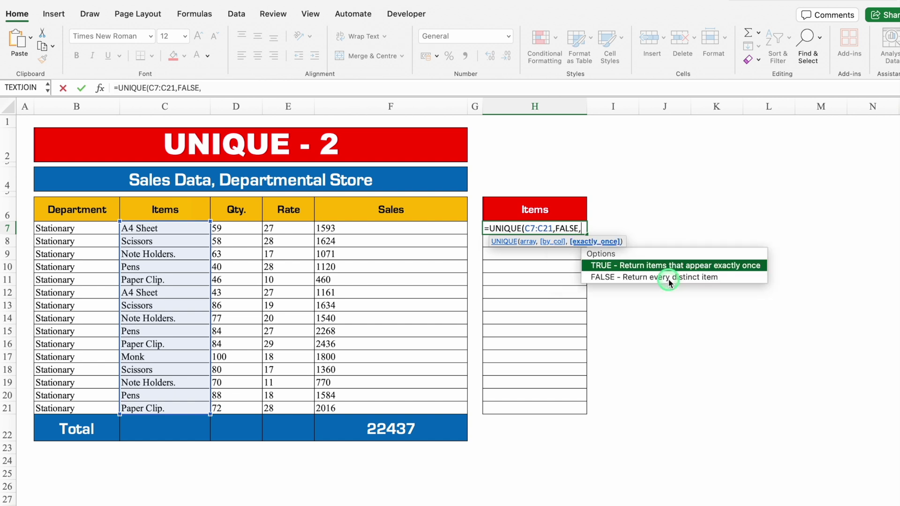
double_click(747, 266)
type(")")
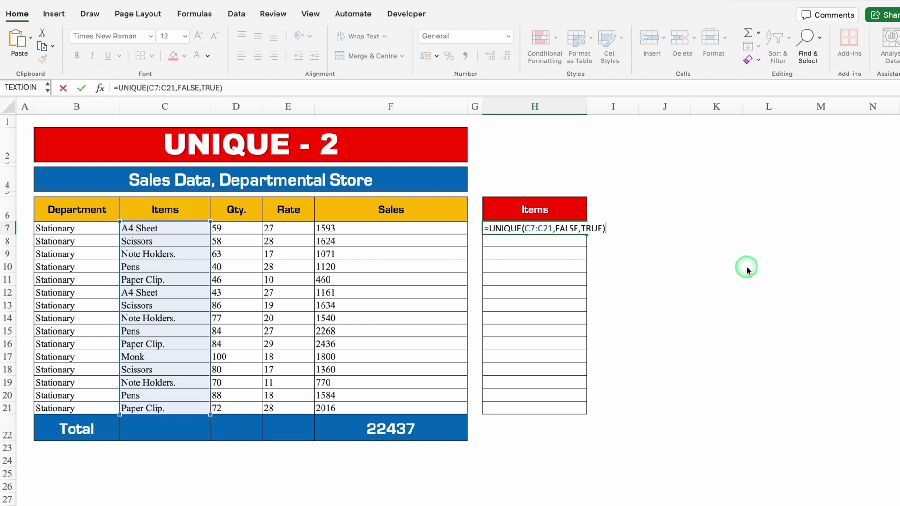
key("Return")
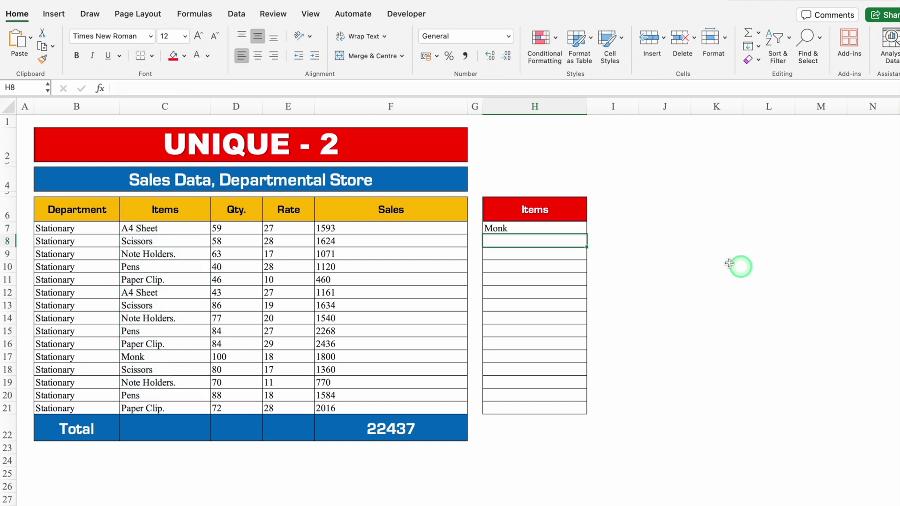
left_click(555, 227)
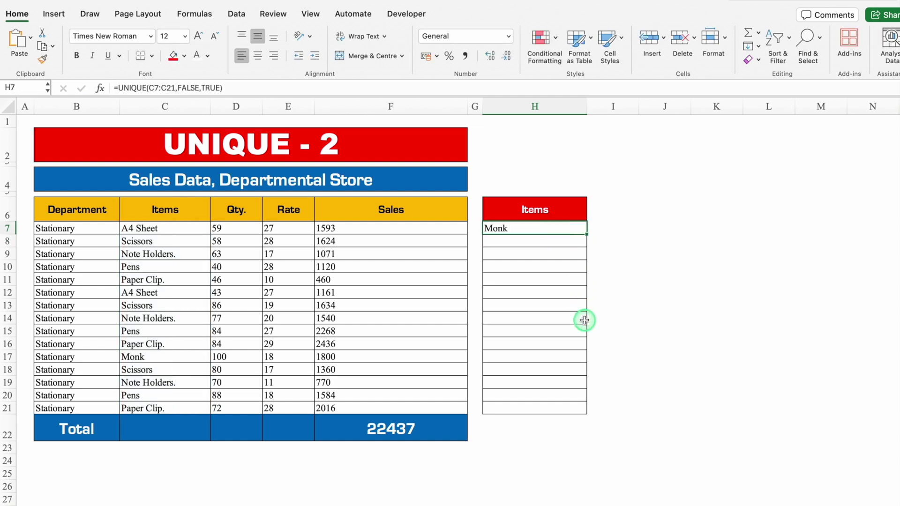
Step: Highlight the Monk cell C17 with a red fill and white font
left_click(183, 354)
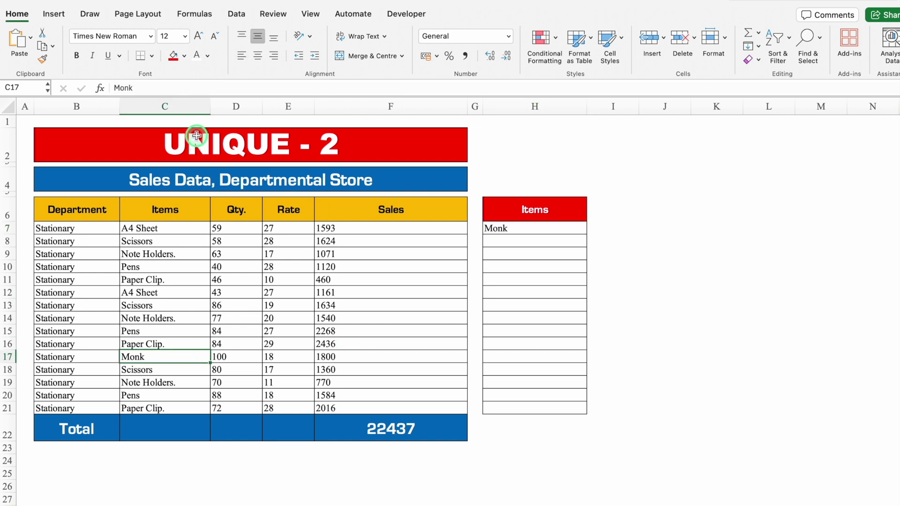
left_click(174, 60)
left_click(199, 58)
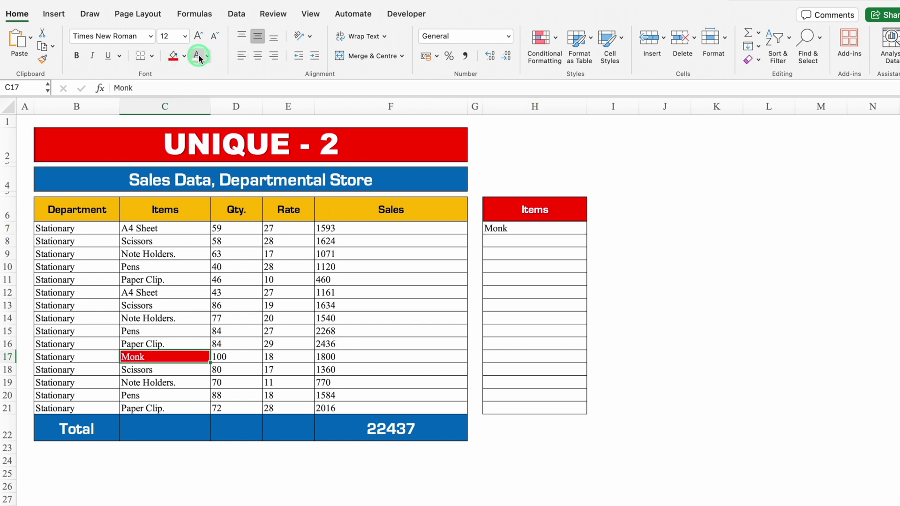
left_click(628, 155)
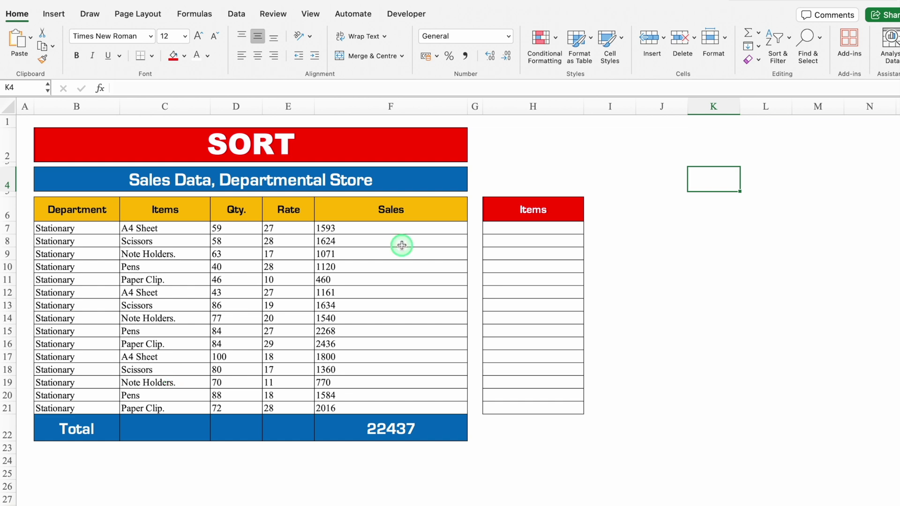
Step: Enter =SORT(C7:C21,1,1) in H7, listing items ascending from A4 Sheet to Scissors
left_click(555, 226)
type("=so")
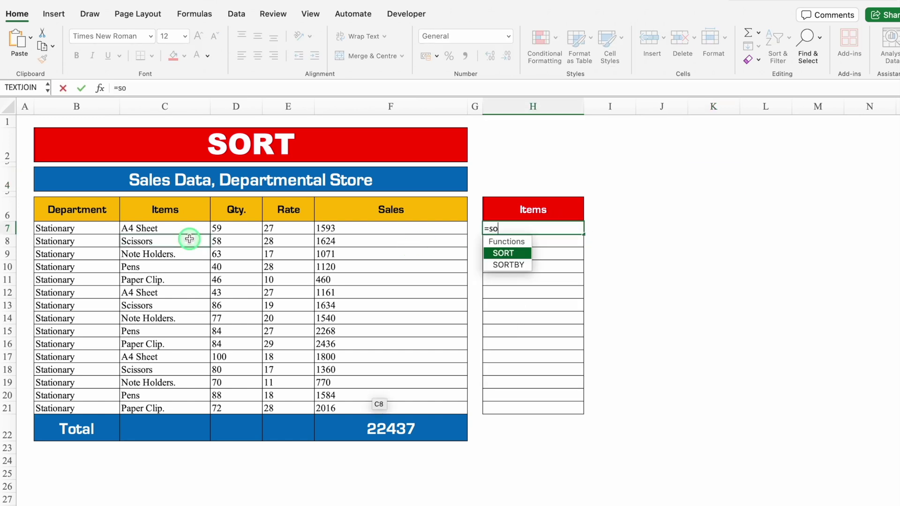
key("Tab")
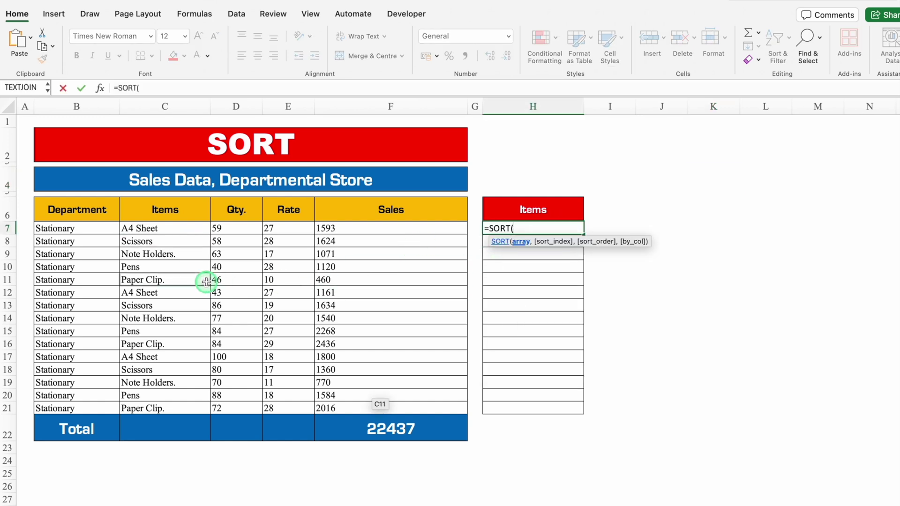
left_click_drag(165, 228, 167, 411)
type(",")
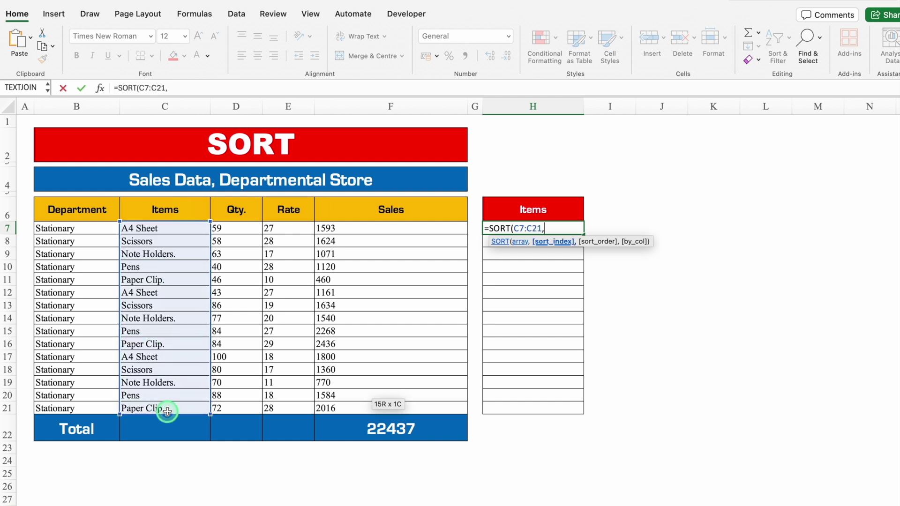
type("1,")
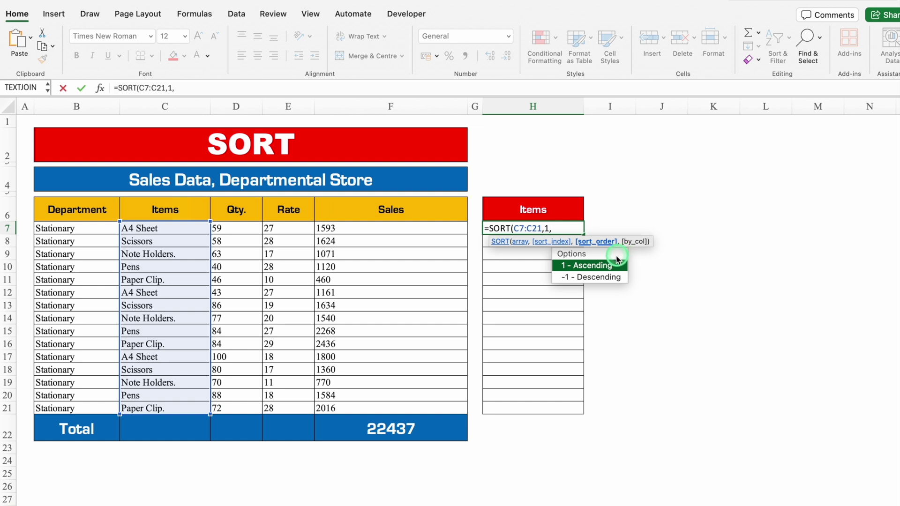
left_click(618, 277)
left_click(616, 267)
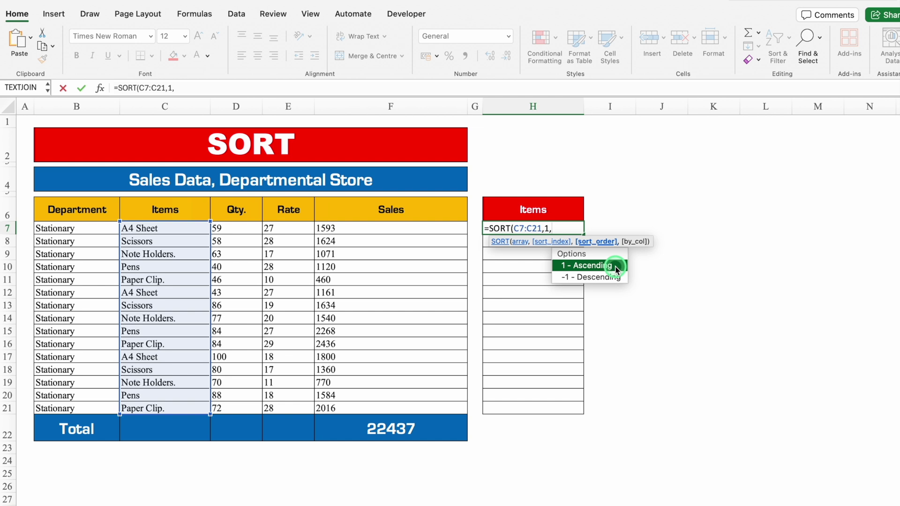
left_click(617, 277)
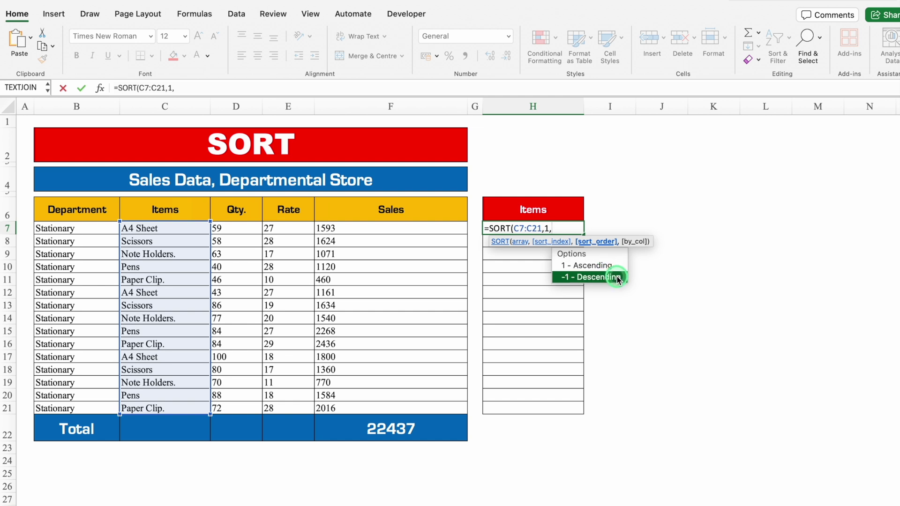
left_click(614, 267)
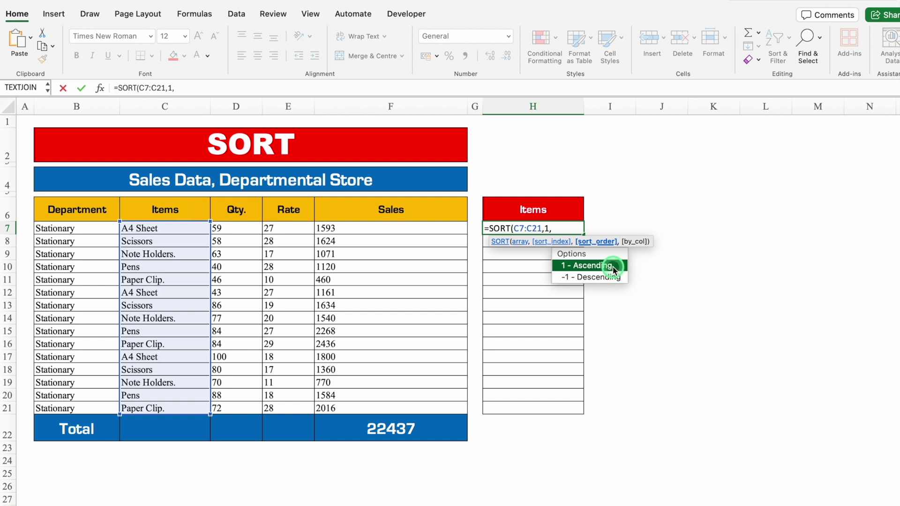
double_click(613, 266)
type(")")
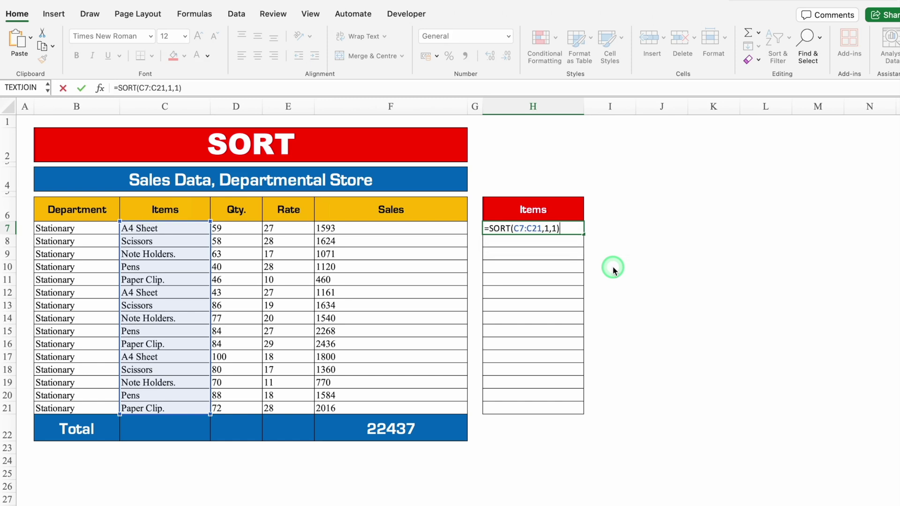
key("Return")
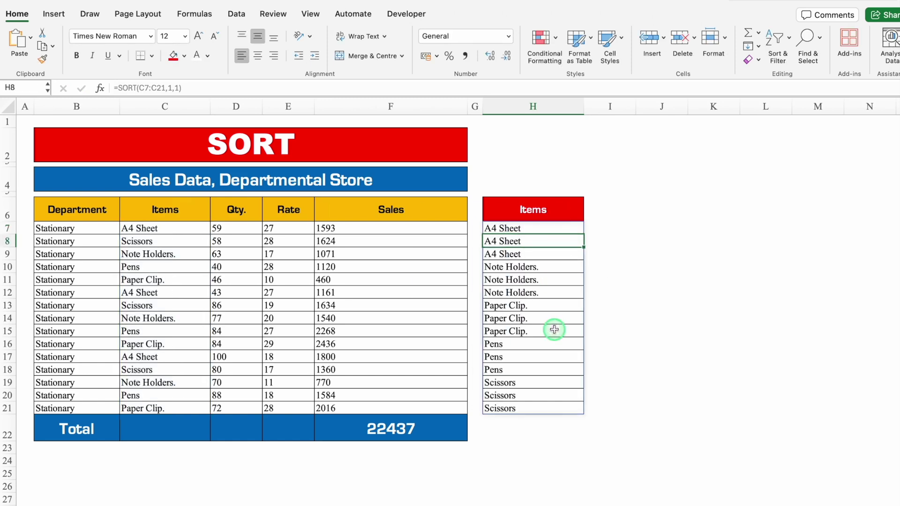
left_click(532, 228)
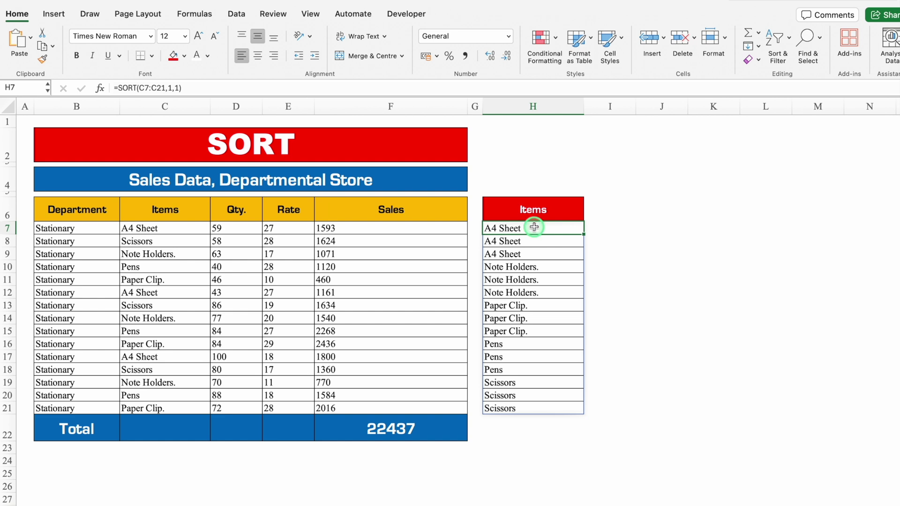
Step: Change H7 to =SORT(C7:C21,1,-1) for Z-to-A order, then delete that sorted list
left_click(179, 88)
key("BackSpace")
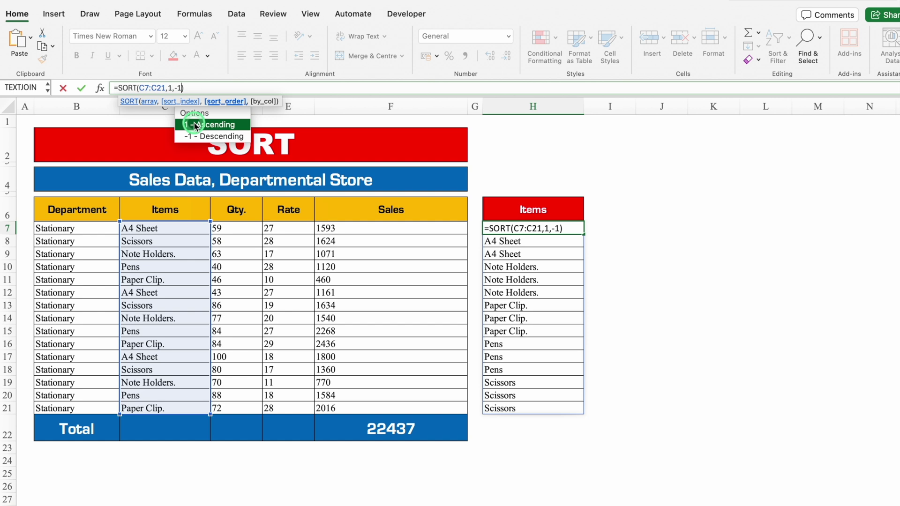
key("Return")
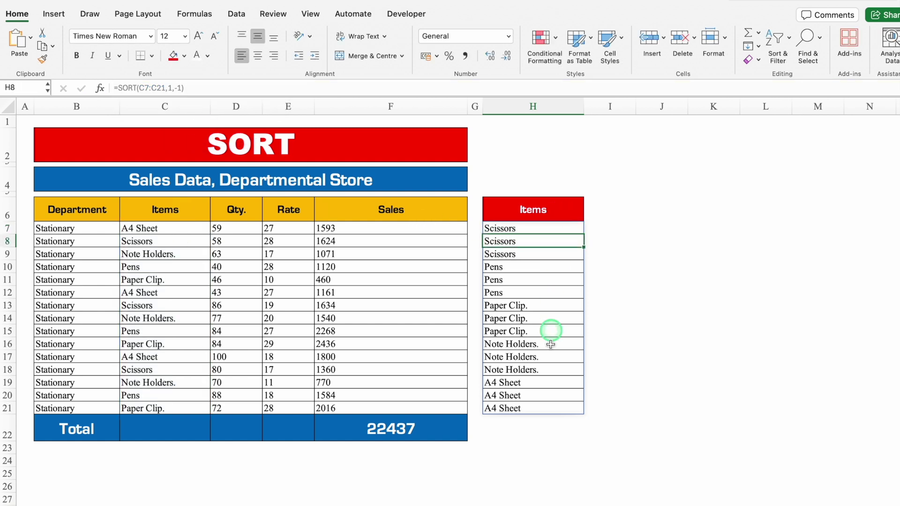
left_click(520, 229)
key("Delete")
Step: Enter =UNIQUE(C7:C21) in H7, listing five distinct items from A4 Sheet to Paper Clip
type("=unique")
double_click(518, 255)
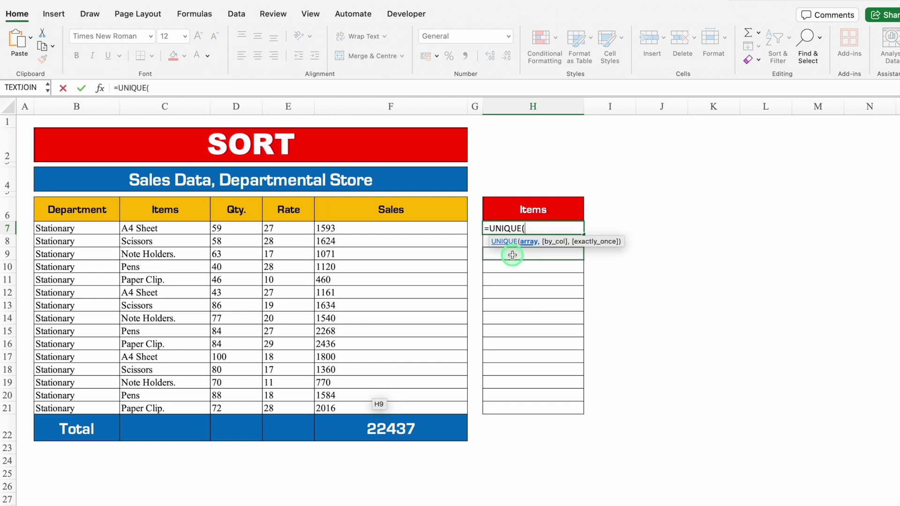
left_click_drag(161, 228, 173, 410)
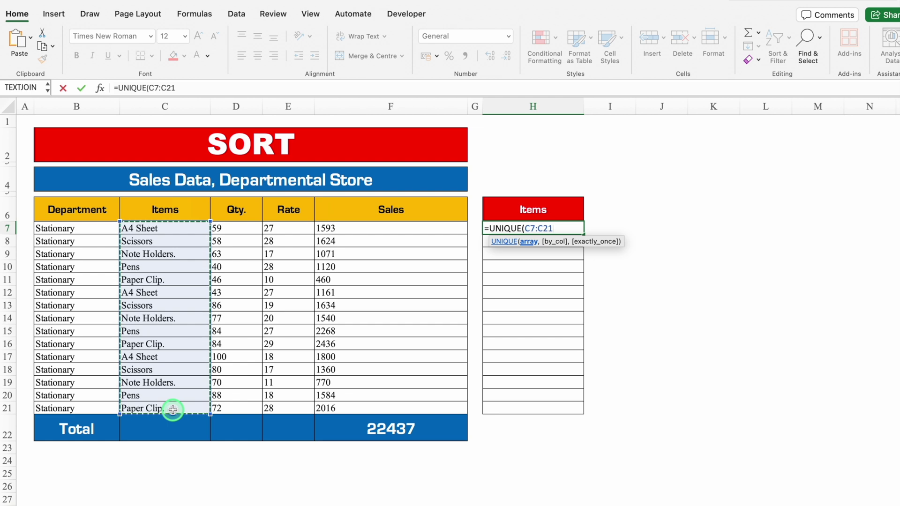
type(")")
key("Return")
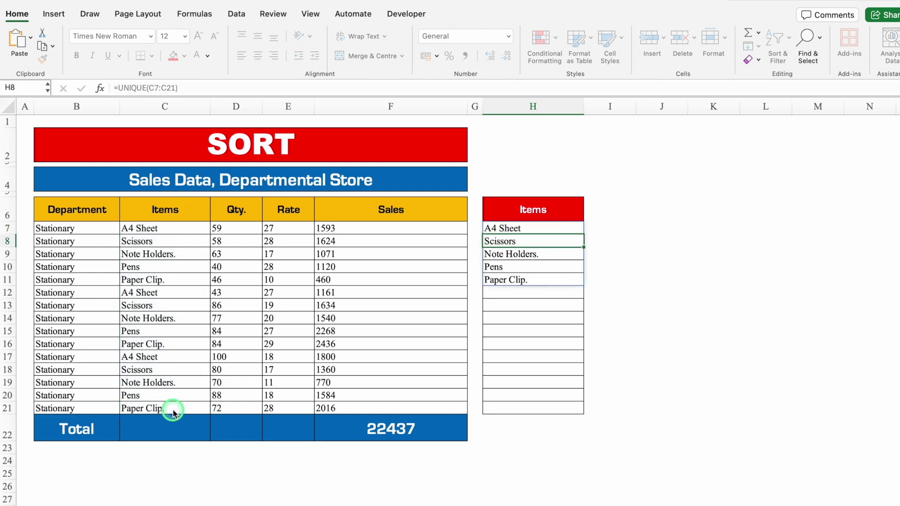
left_click(535, 226)
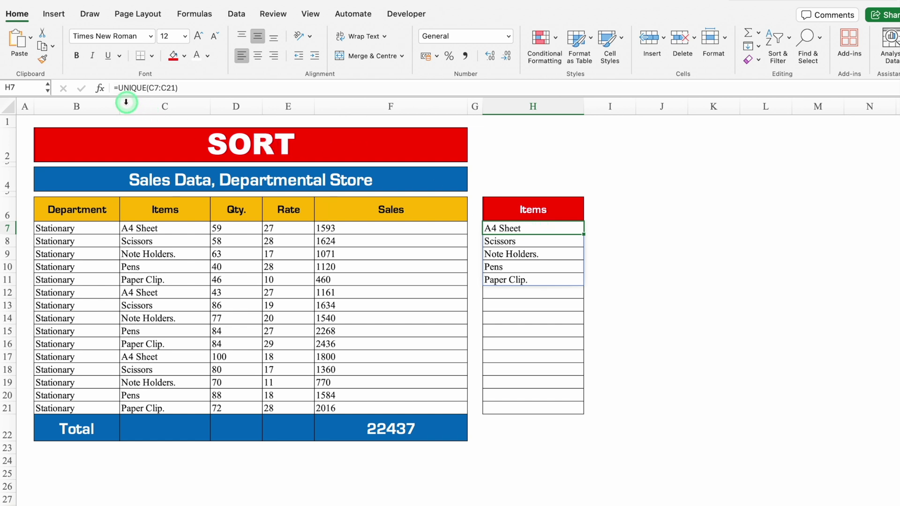
left_click(118, 89)
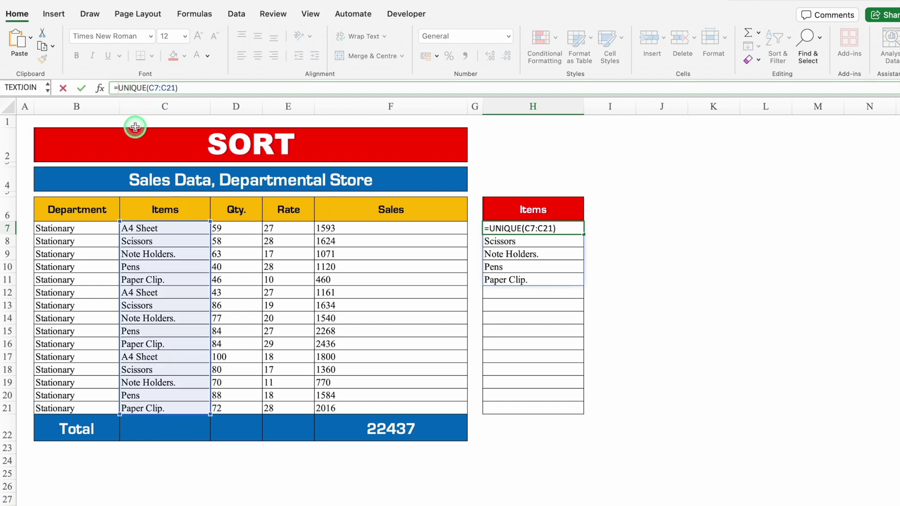
Step: Wrap H7's formula as =SORT(UNIQUE(C7:C21)) so the distinct items appear alphabetically
type("SORT(")
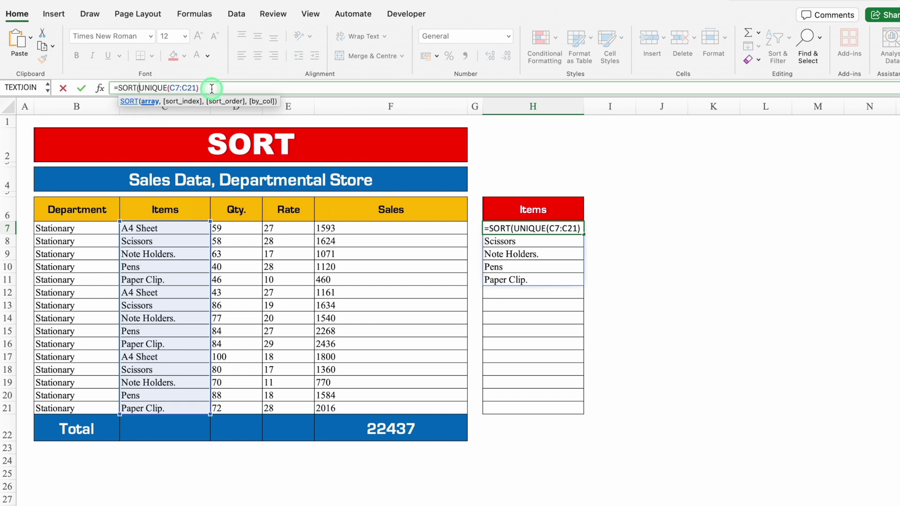
left_click(211, 88)
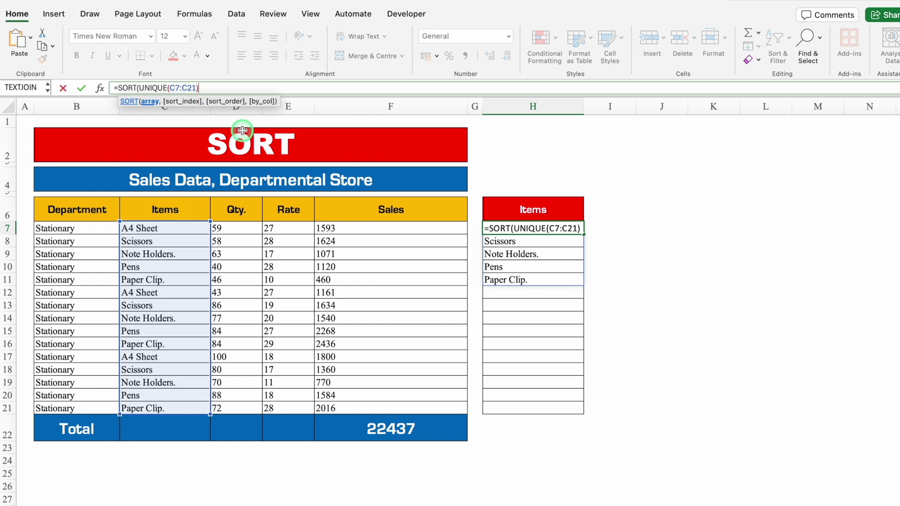
type(")")
key("Return")
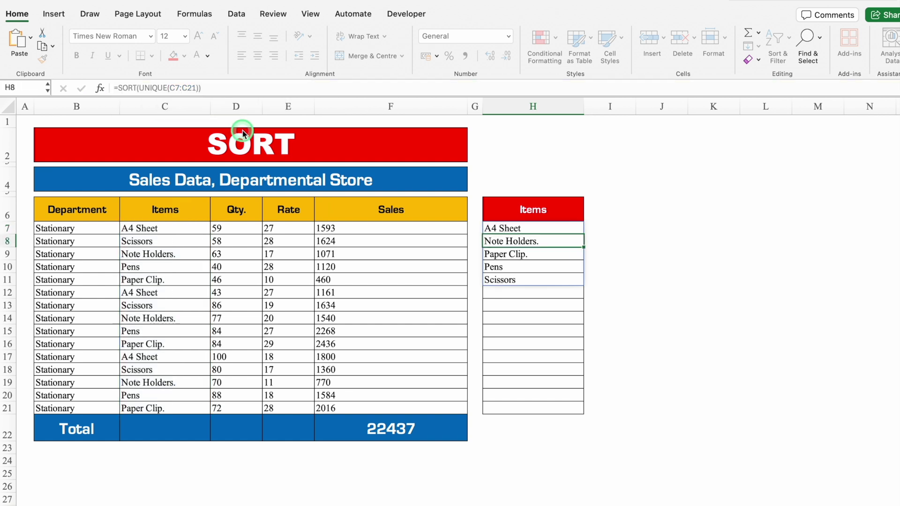
left_click(534, 228)
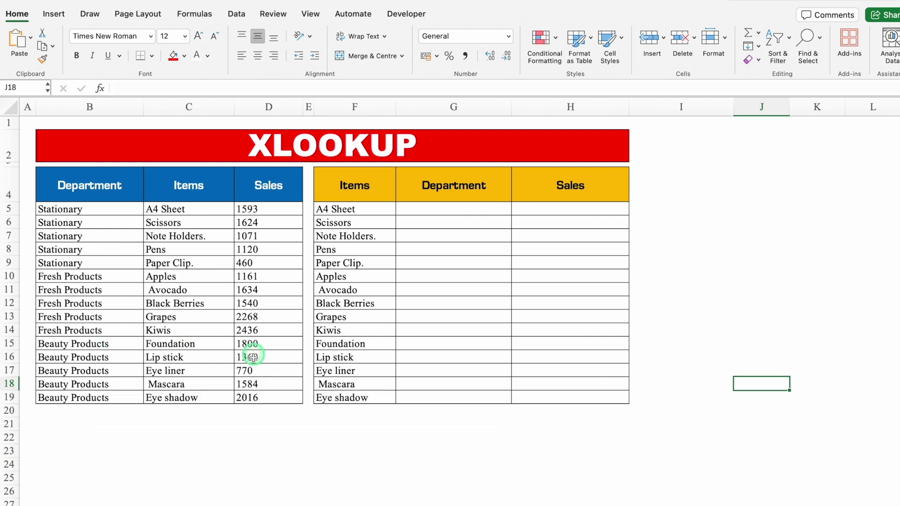
Step: On the XLOOKUP sheet, select the Department cell beside Foundation and jump up to G5
left_click(354, 344)
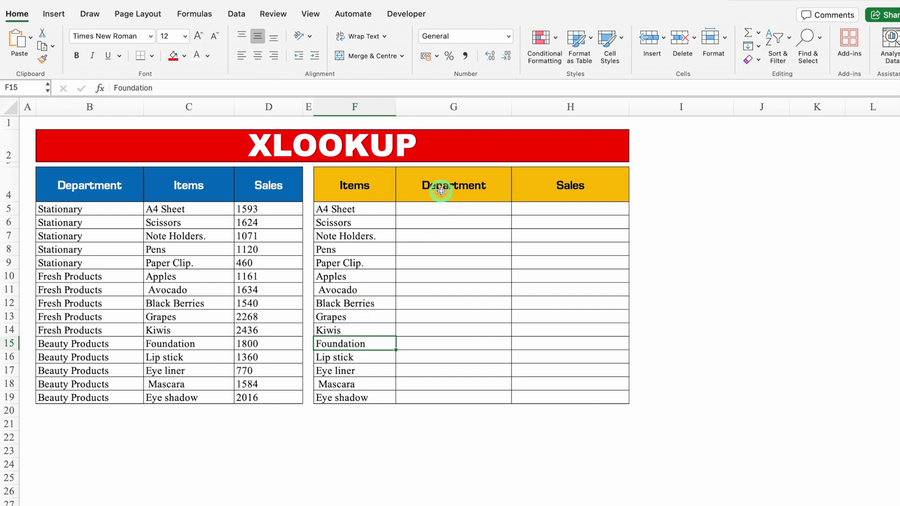
left_click(445, 349)
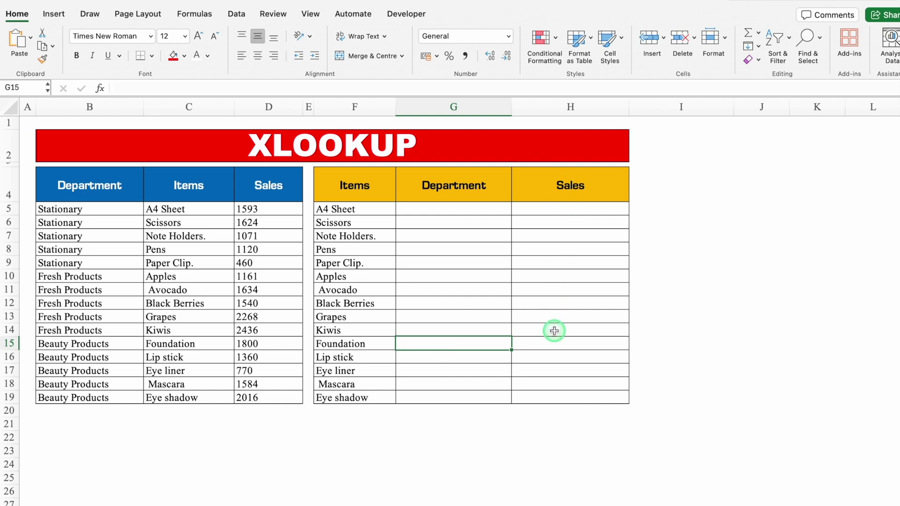
key("Up")
key("Up")
key("Up")
key("Up")
key("Up")
key("Up")
key("Up")
key("Up")
key("Up")
key("Up")
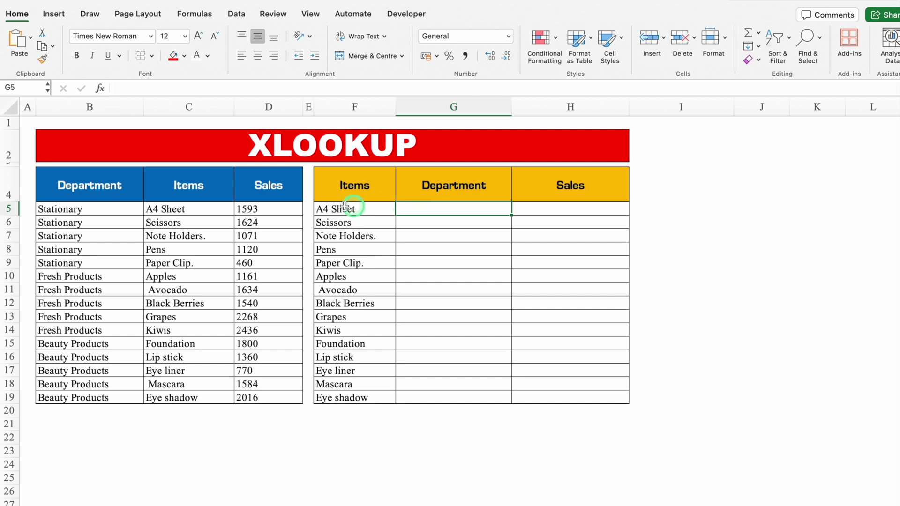
Step: Enter =XLOOKUP(F5,C5:C19,B5:B19) in G5 and copy it down the Department column
type("=xl")
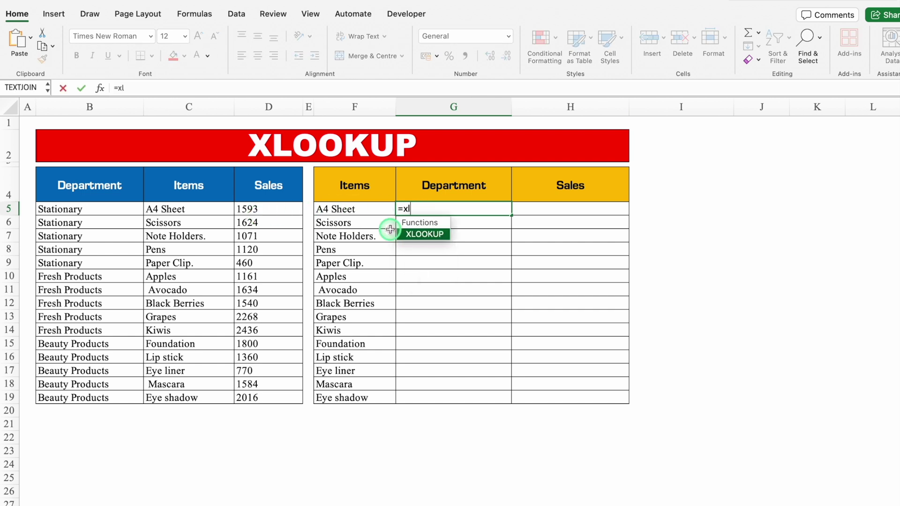
double_click(432, 234)
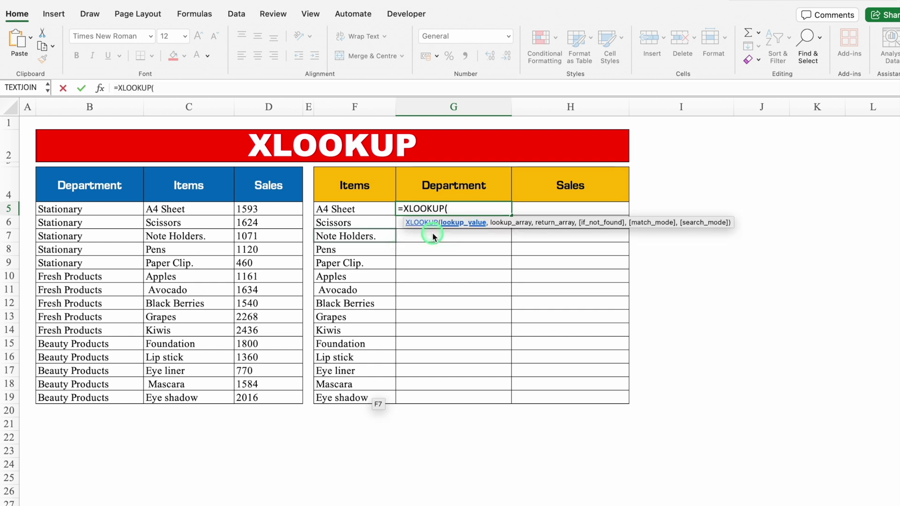
left_click(373, 208)
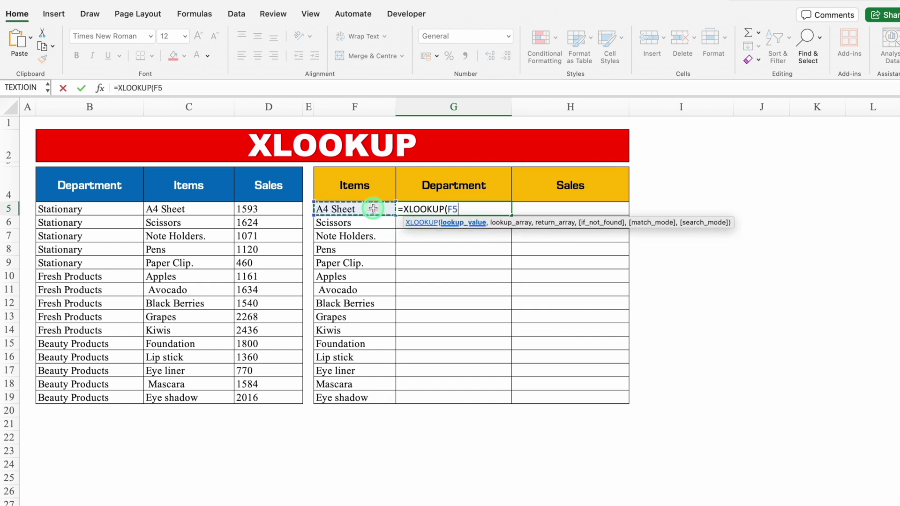
type(",")
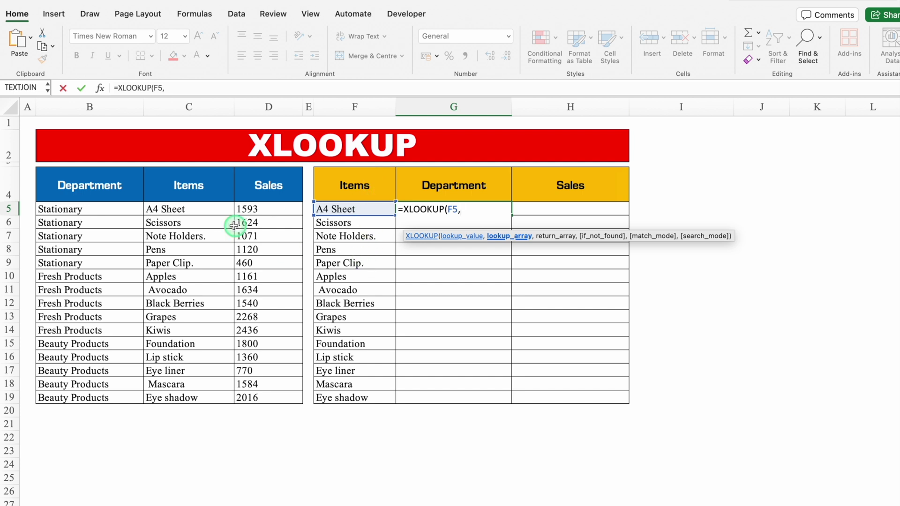
left_click(189, 209)
left_click_drag(189, 209, 190, 398)
type(",")
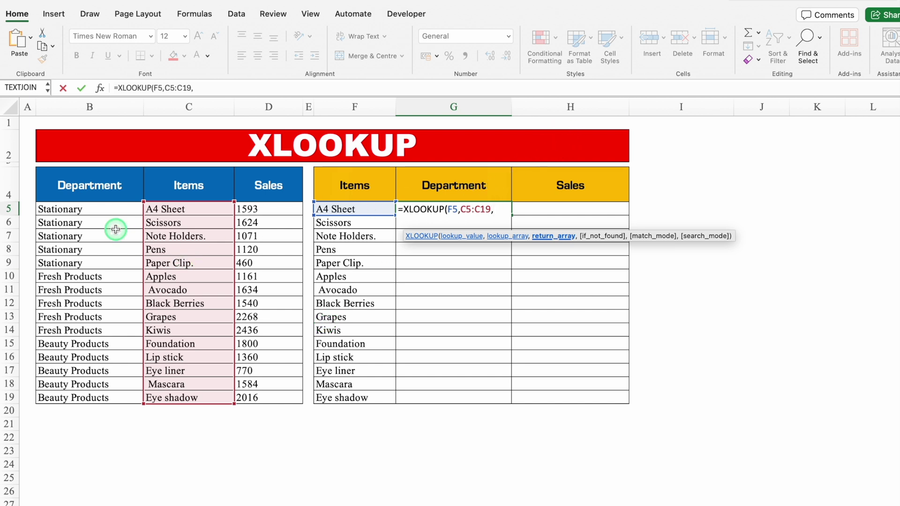
left_click_drag(92, 209, 94, 398)
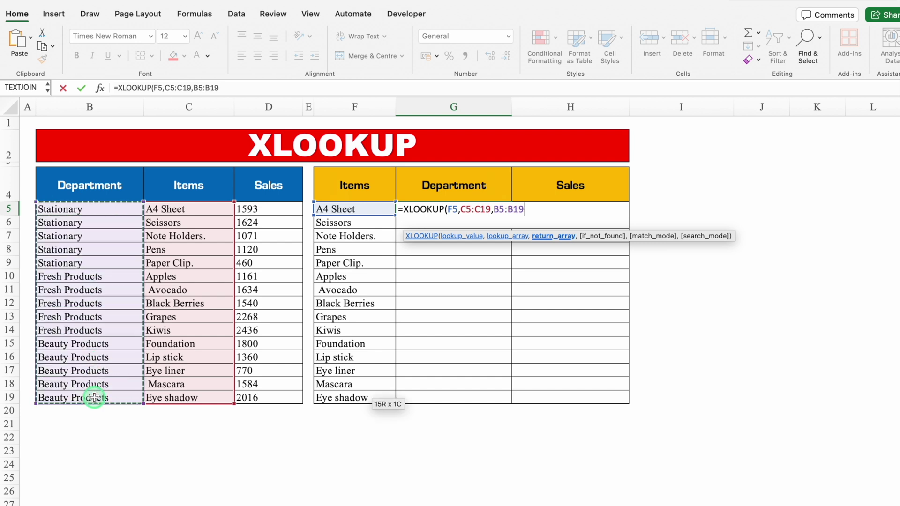
type(")")
key("Return")
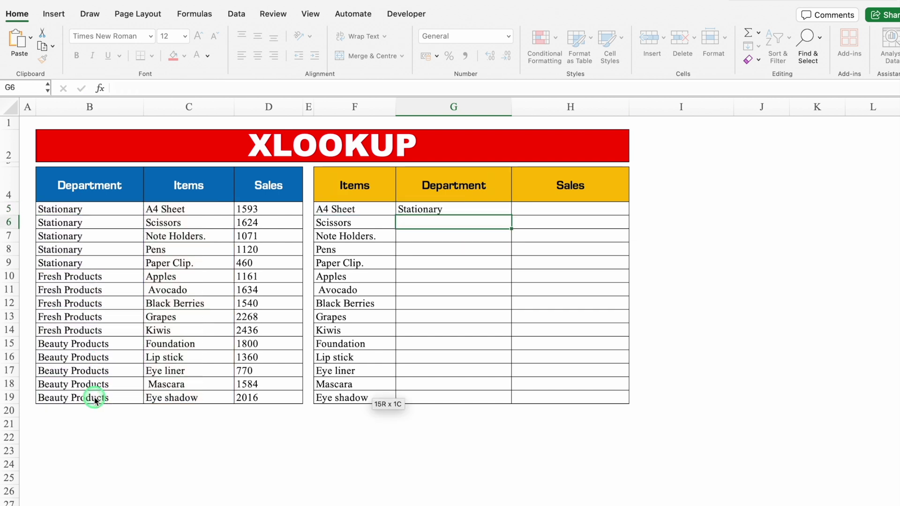
left_click(459, 208)
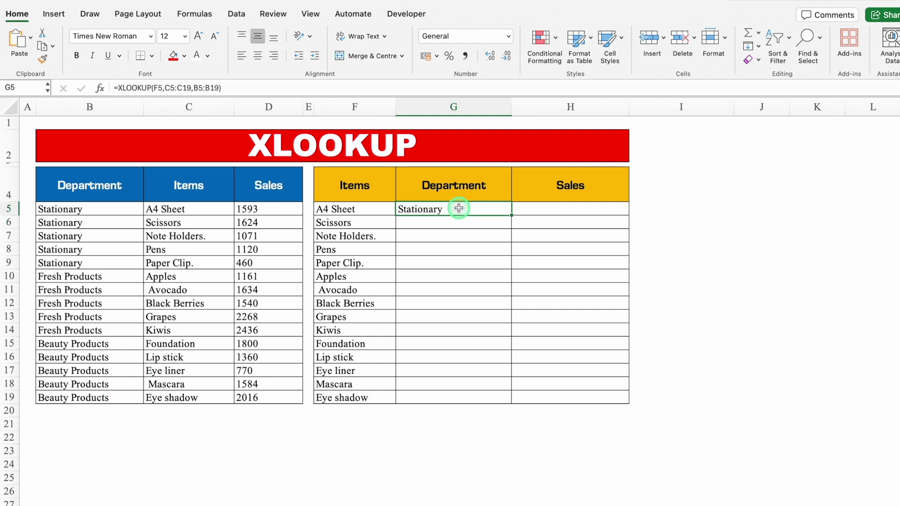
double_click(511, 216)
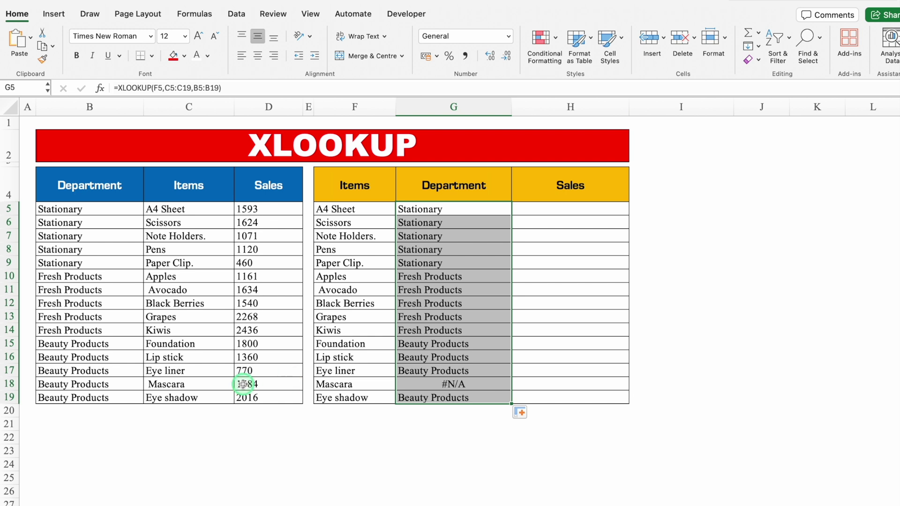
Step: Delete the stray leading space before Mascara in the item list so its department resolves
left_click(195, 385)
left_click(118, 86)
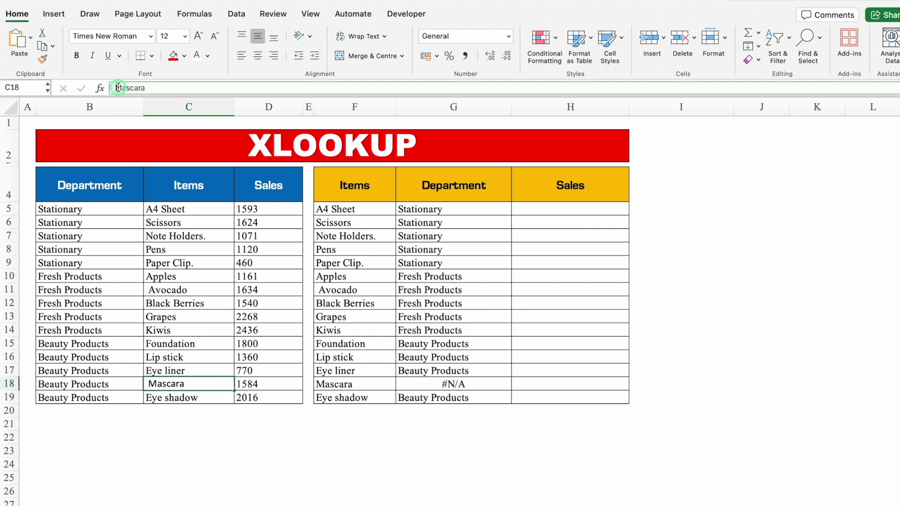
key("BackSpace")
key("Return")
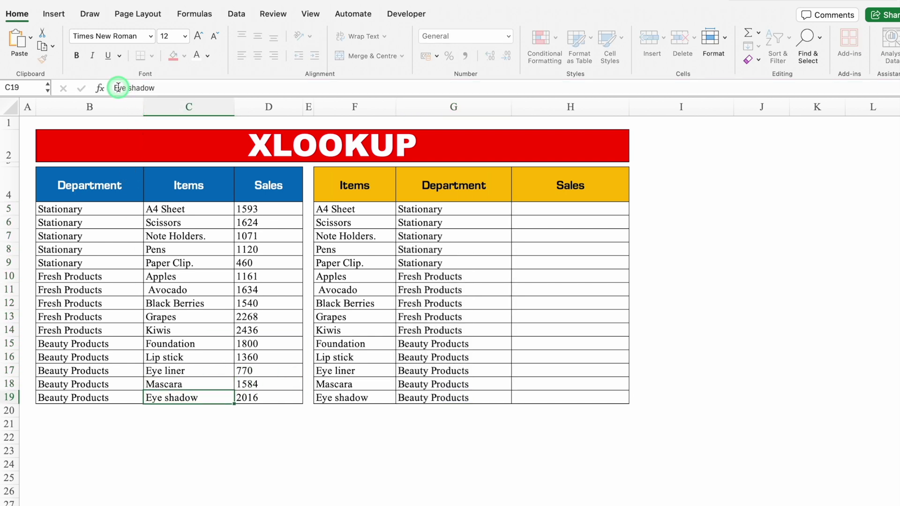
left_click(569, 208)
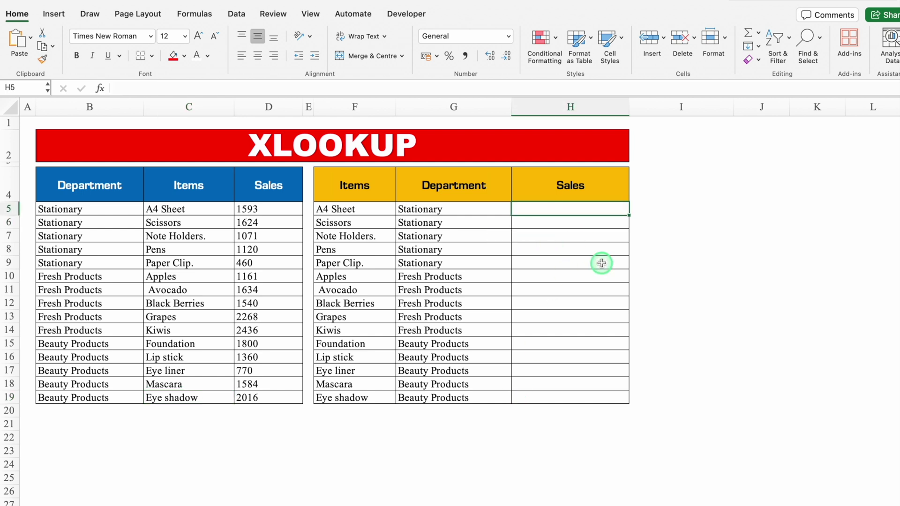
Step: Enter =XLOOKUP(F5,$C$5:$C$19,$D$5:$D$19) in H5 to look up the item's sales
type("=xl")
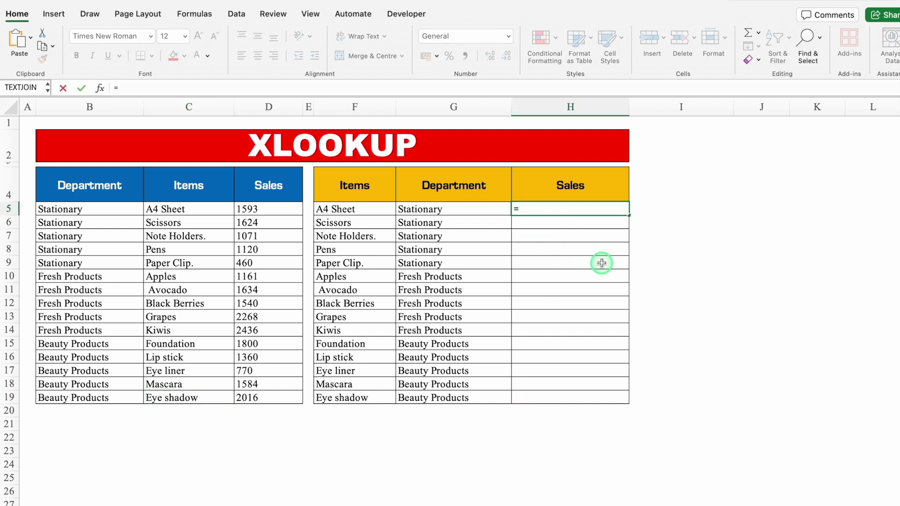
double_click(552, 233)
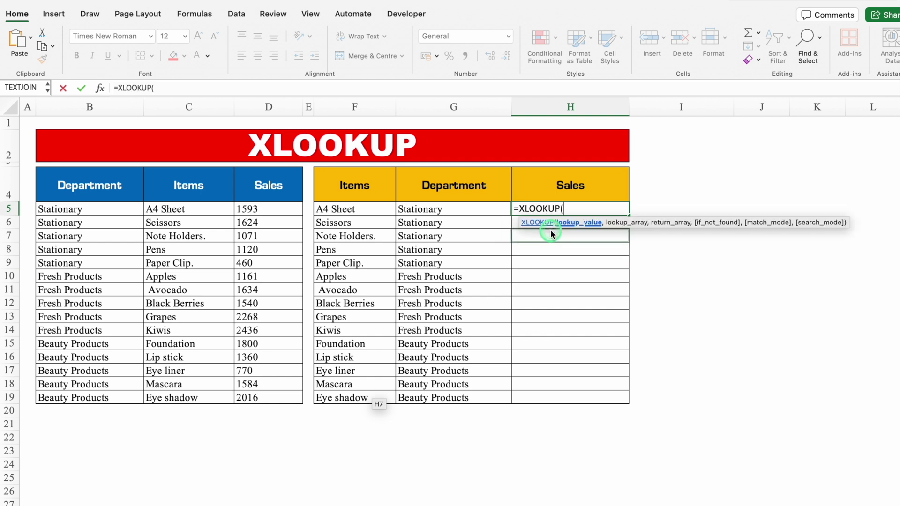
left_click(341, 208)
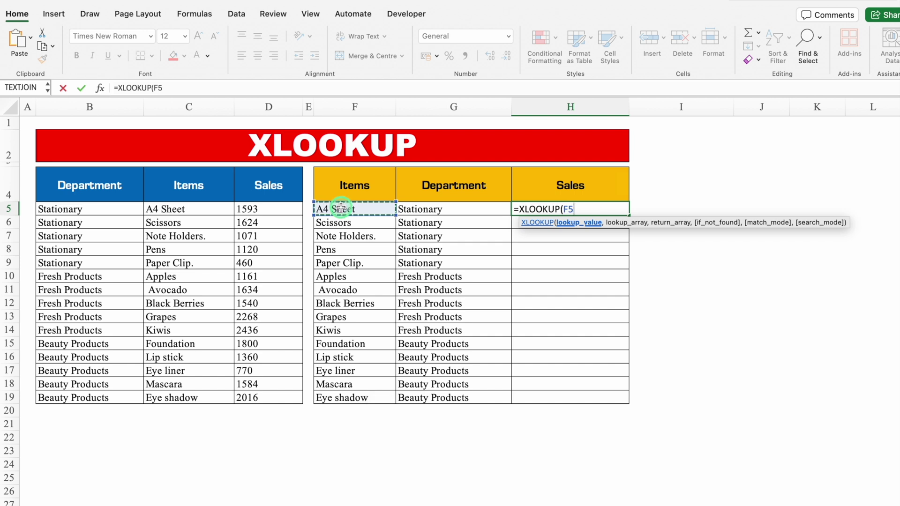
type(",")
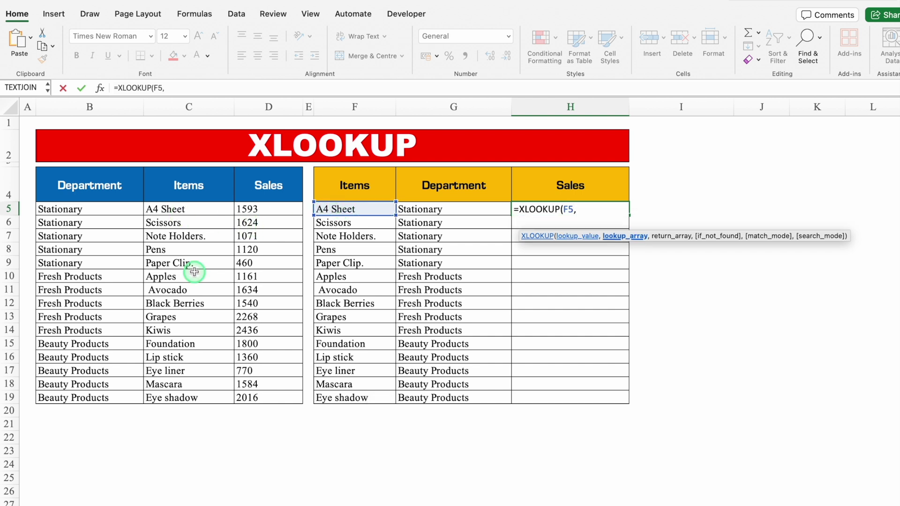
left_click(189, 207)
left_click_drag(189, 208, 201, 392)
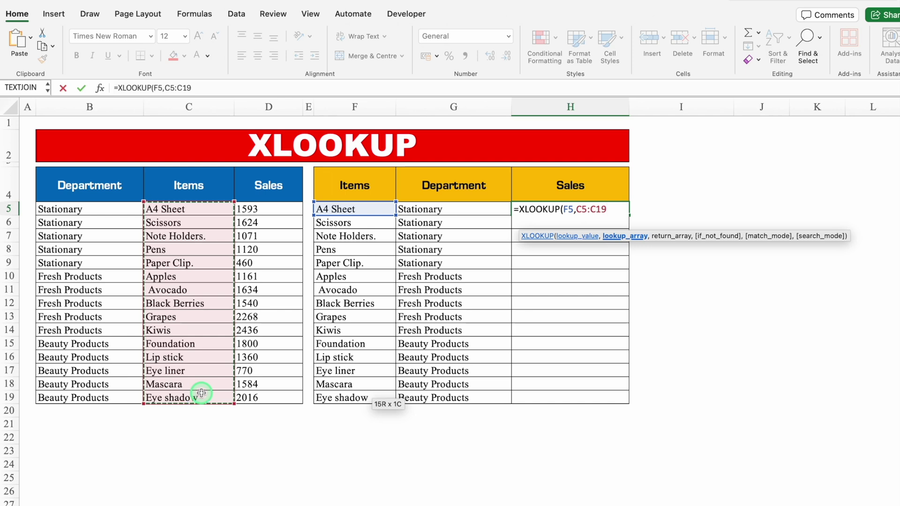
key("F4")
type(",")
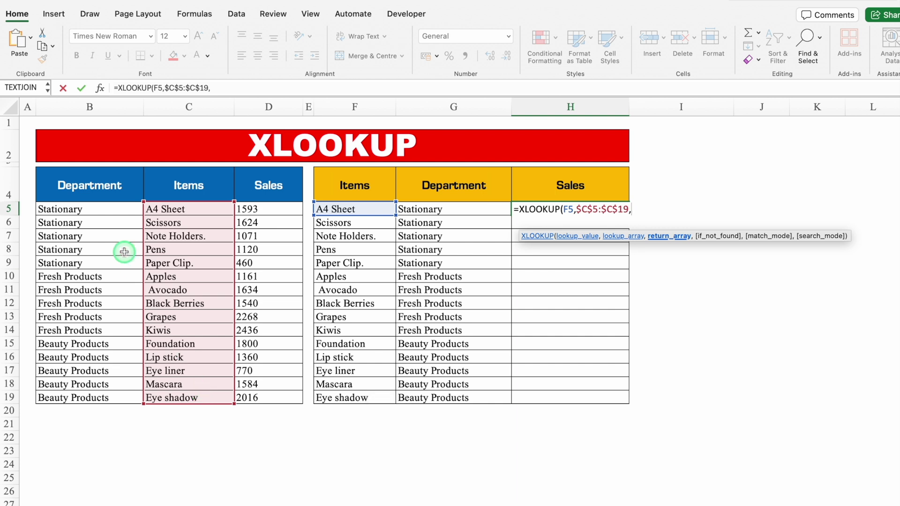
left_click_drag(269, 209, 261, 395)
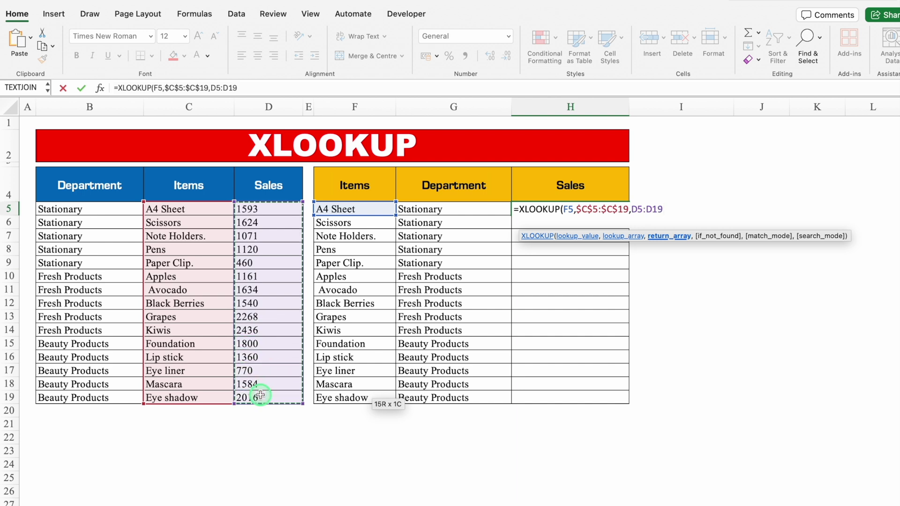
key("F4")
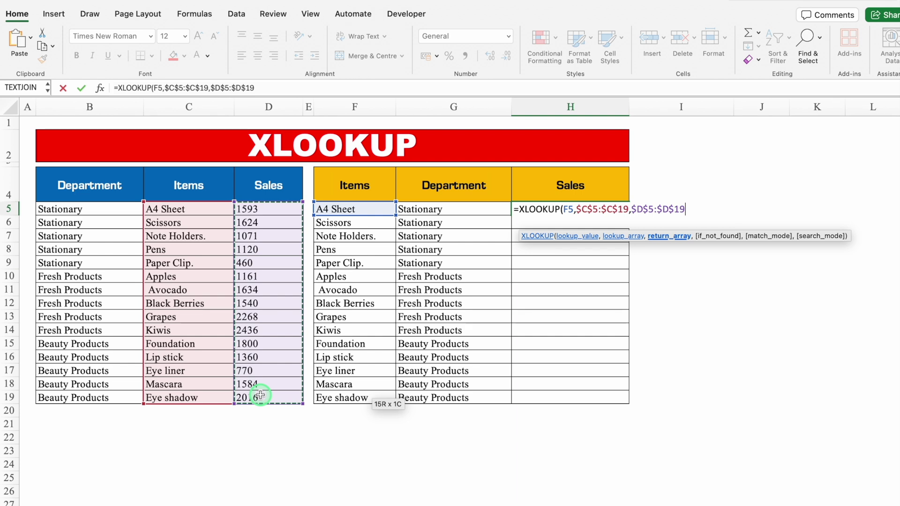
type(")")
key("Return")
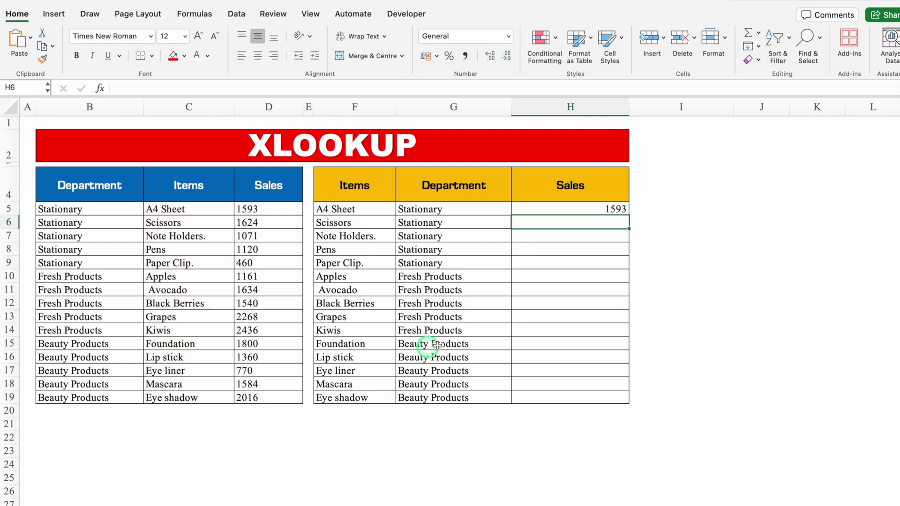
left_click(602, 209)
Step: Change the F5 item to Apples and fill the sales formula down to H19
key("Left")
key("Left")
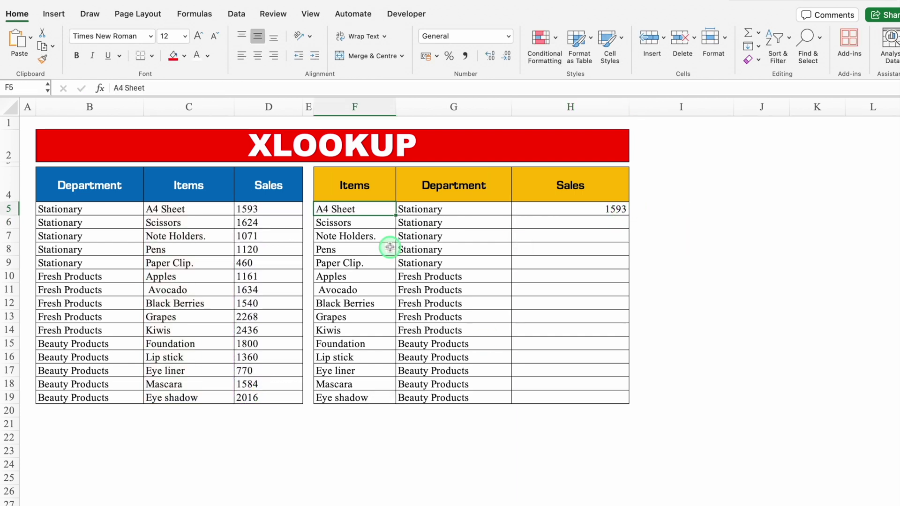
type("Apples")
key("Return")
left_click(600, 206)
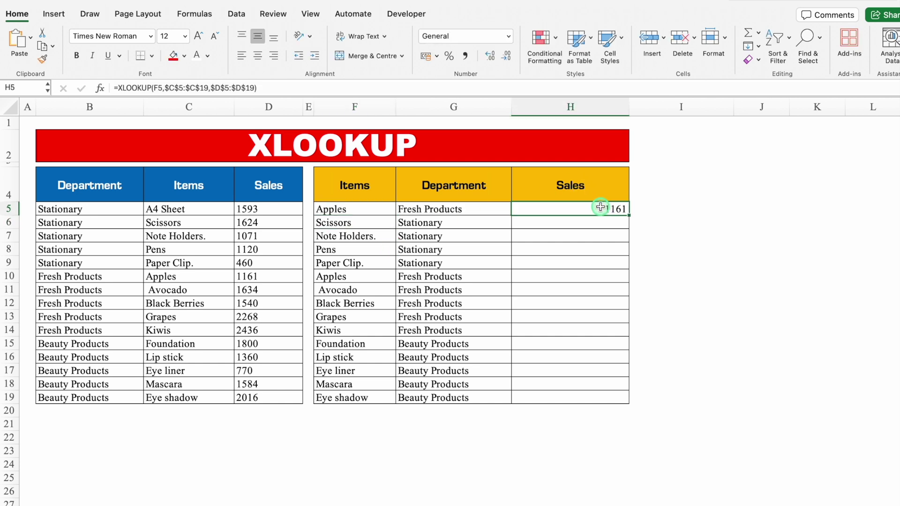
left_click_drag(629, 215, 621, 409)
left_click(686, 315)
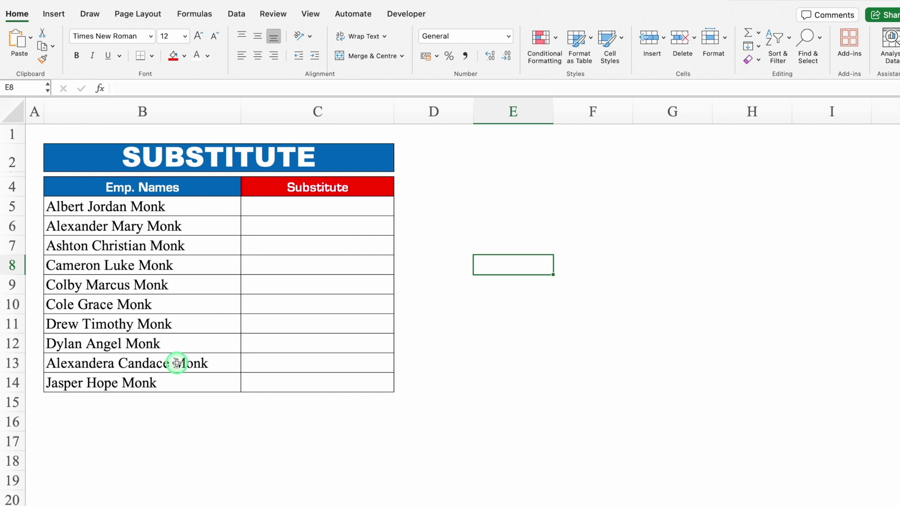
Step: Check the first employee name and select C5 for the first Substitute result
left_click(206, 211)
left_click(268, 213)
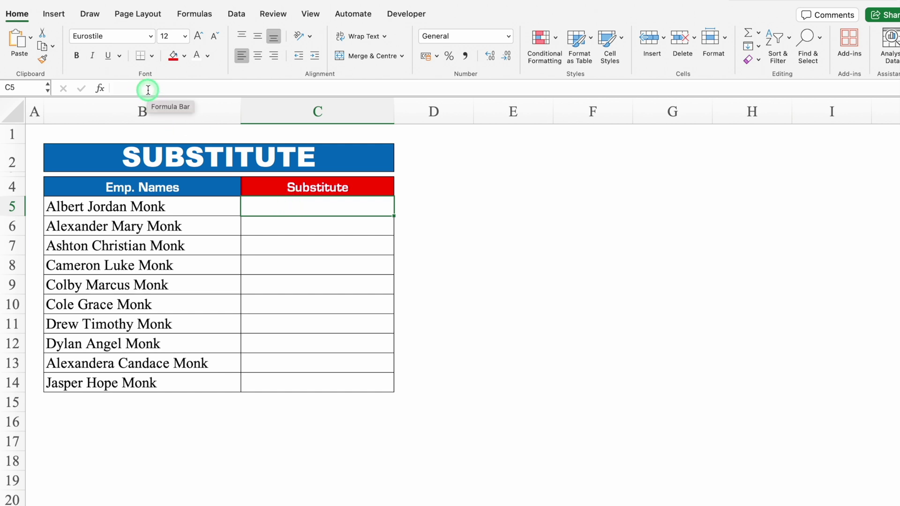
Step: Find SUBSTITUTE in the Formula Builder and insert it into C5
left_click(100, 89)
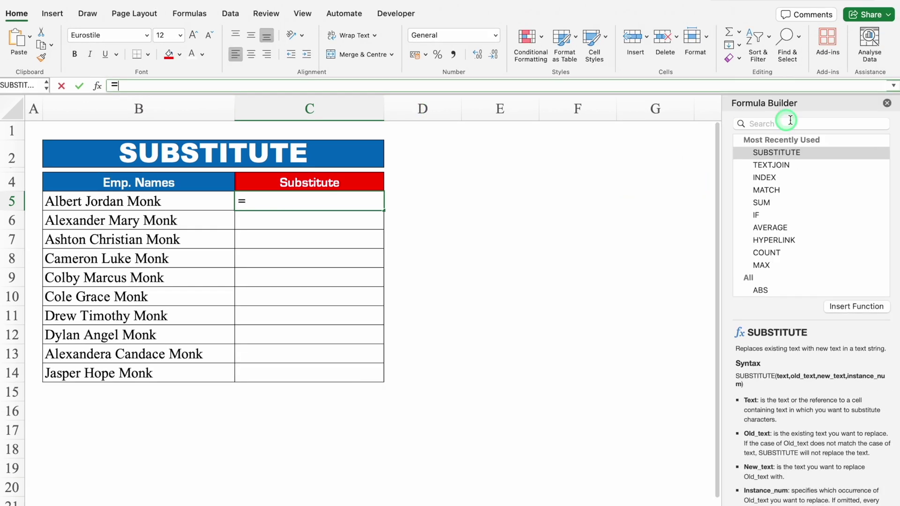
left_click_drag(833, 105, 709, 113)
left_click(651, 131)
type("subs")
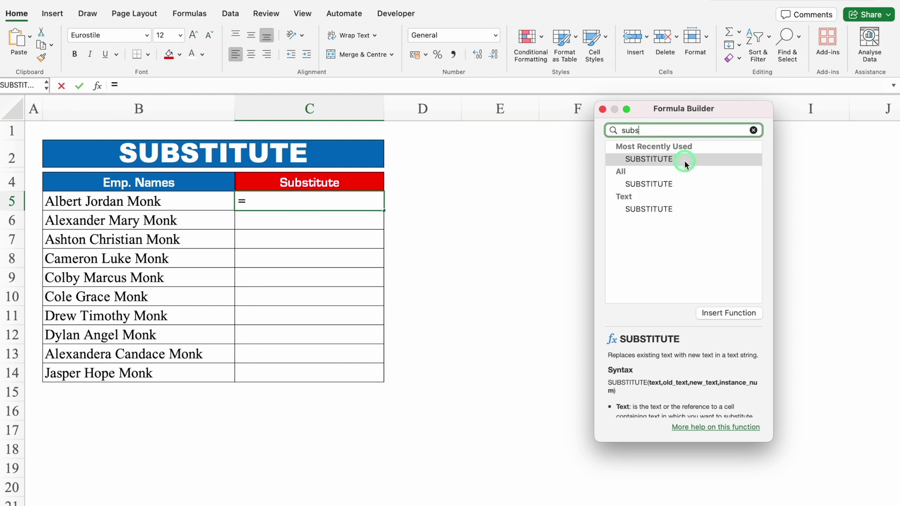
left_click(685, 161)
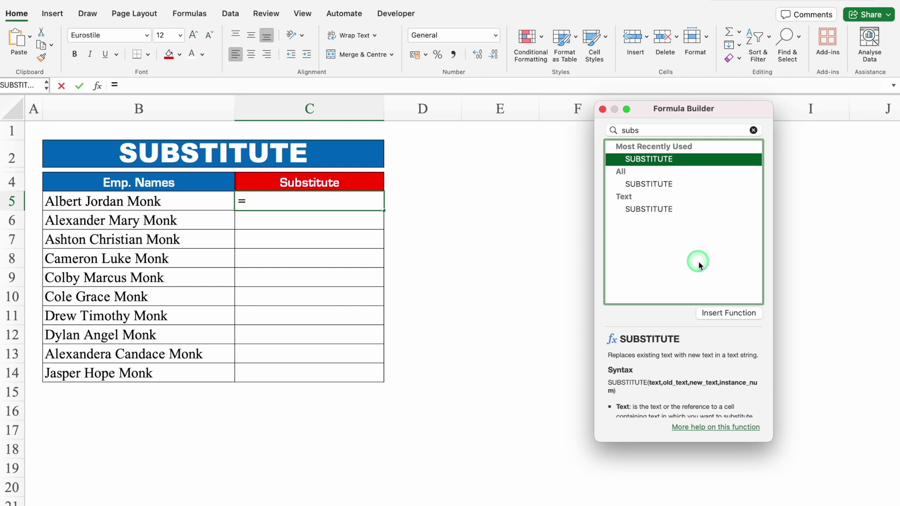
left_click(728, 320)
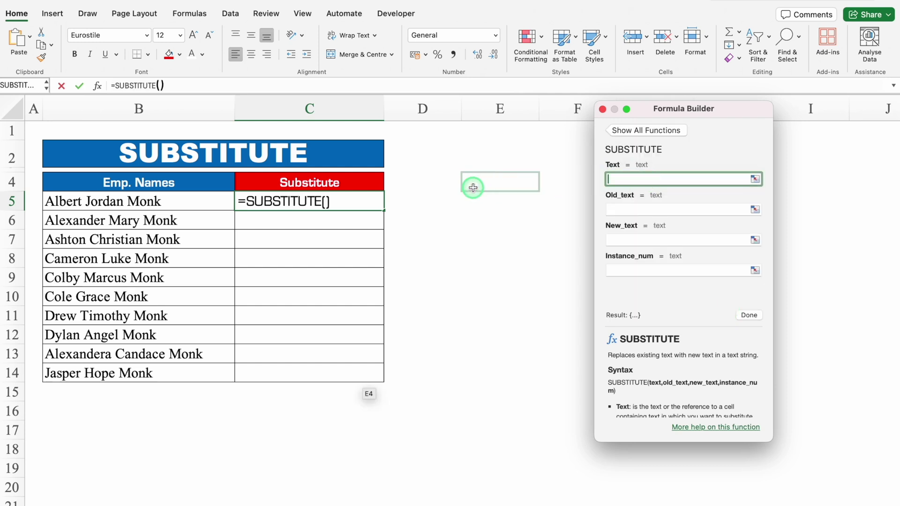
Step: Set the arguments to B5, Monk, " " and 1, giving =SUBSTITUTE(B5,"Monk"," ",1)
left_click(141, 201)
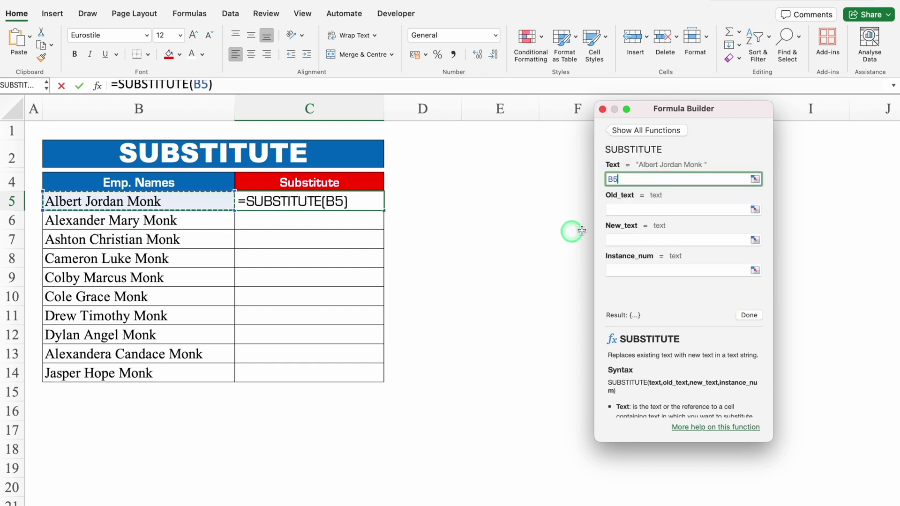
left_click(641, 213)
type("Monk")
left_click(634, 239)
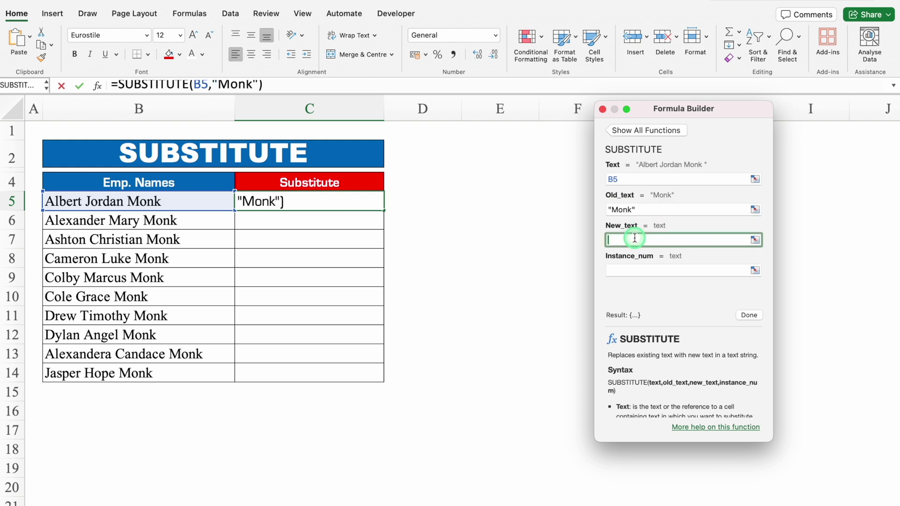
type("\" \"")
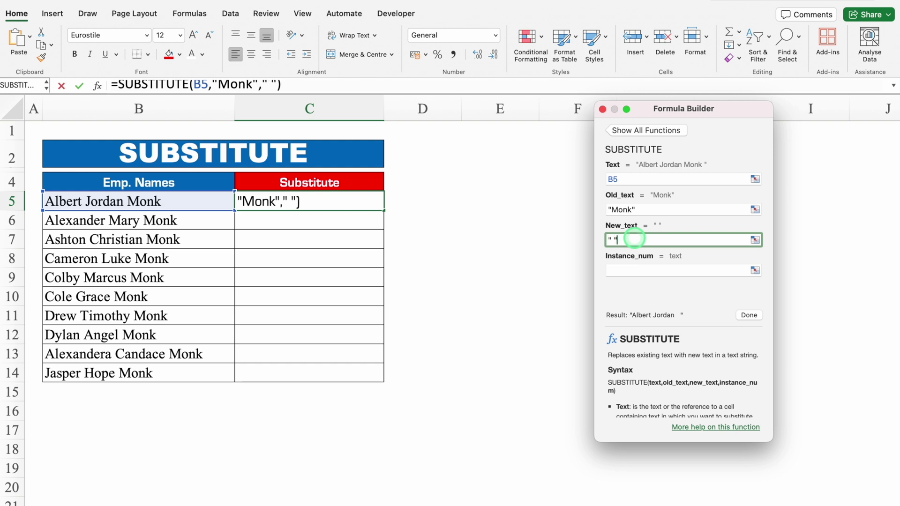
left_click(641, 271)
type("1")
left_click(750, 315)
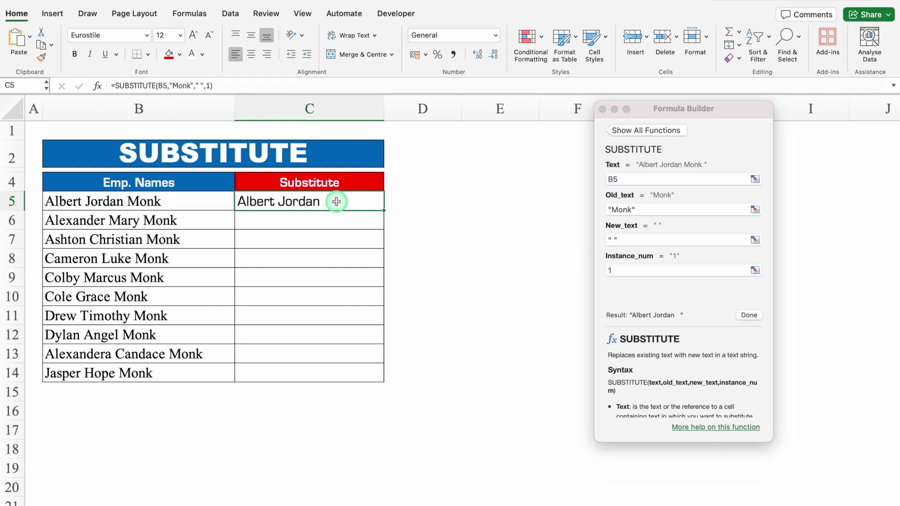
left_click(752, 315)
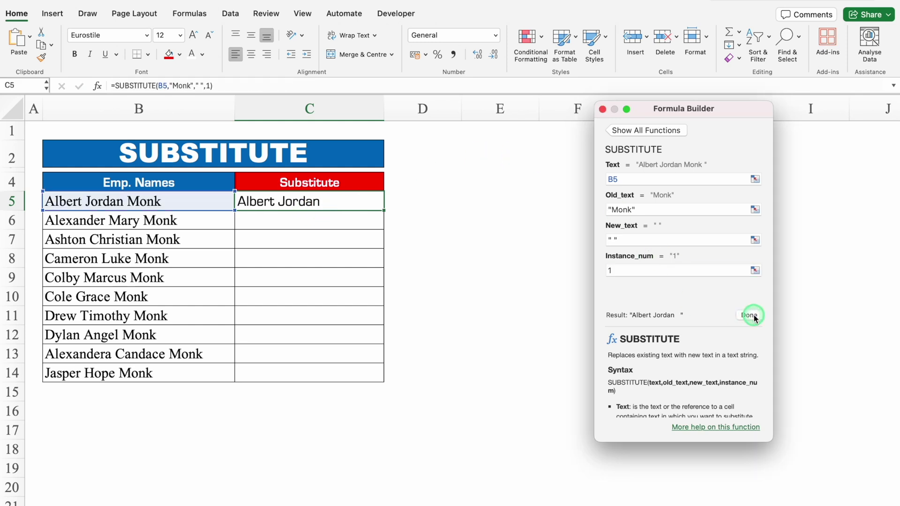
left_click(603, 109)
Step: Fill the SUBSTITUTE formula down C5:C14 with Ctrl+D
left_click(344, 201)
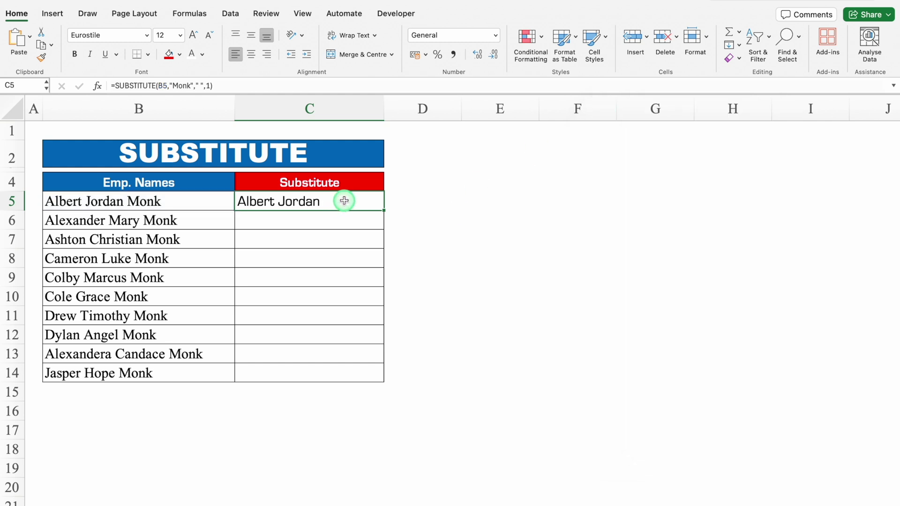
left_click_drag(344, 200, 342, 370)
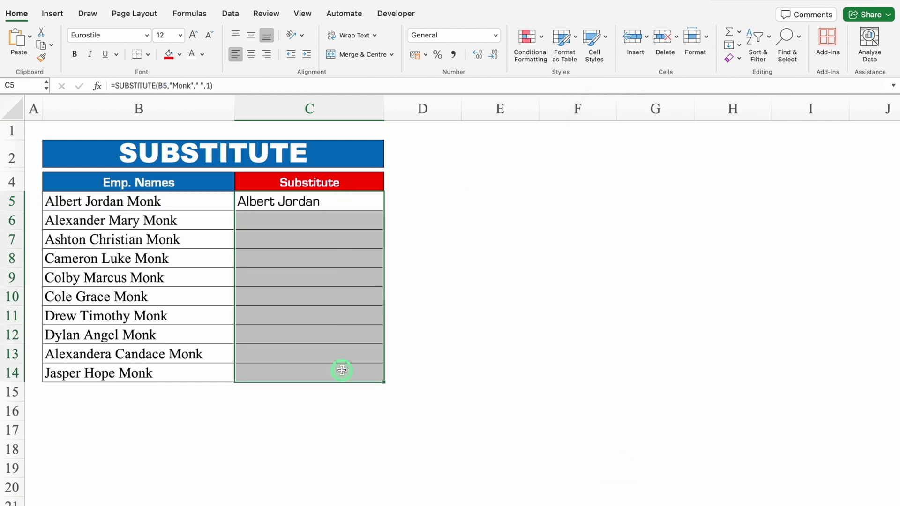
key("ctrl+d")
left_click(399, 297)
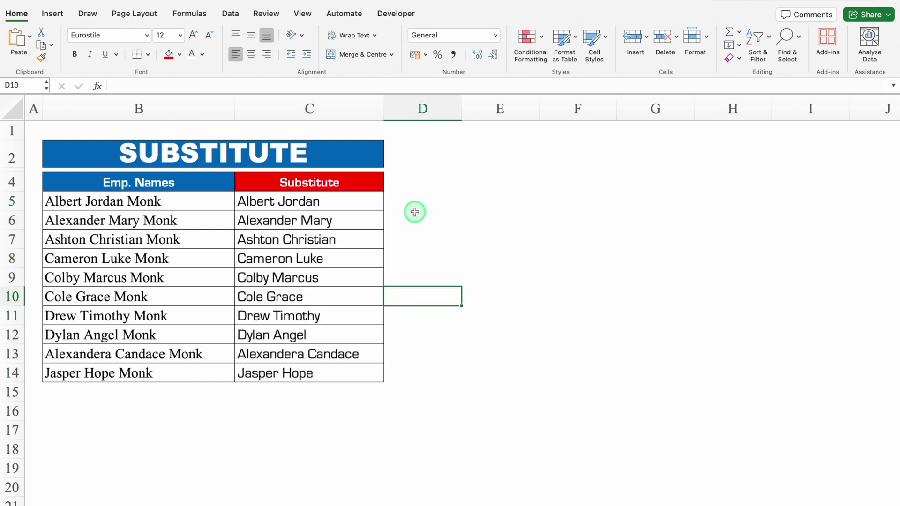
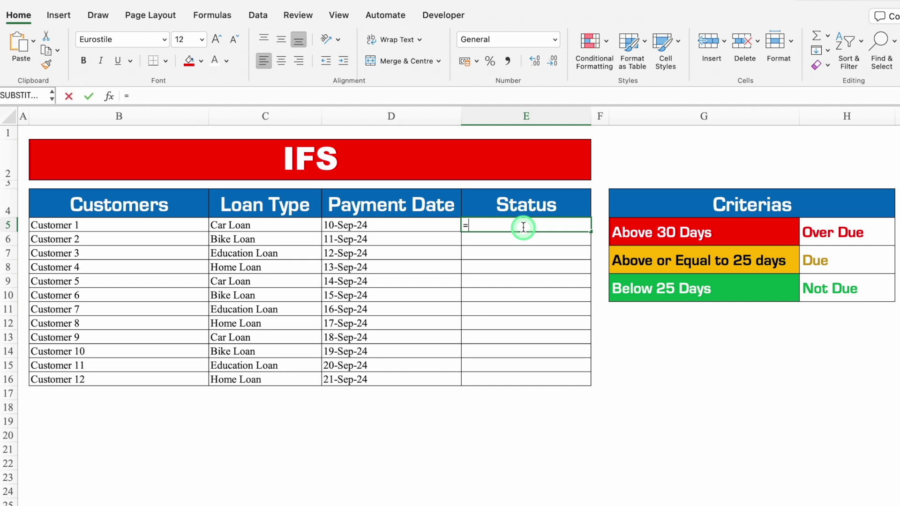
Step: Enter =IFS(TODAY()-D5>30,"Over Due",TODAY()-D5>=25,"Due",TODAY()-D5<25,"Not Due") in E5, showing Over Due
type("IFS(")
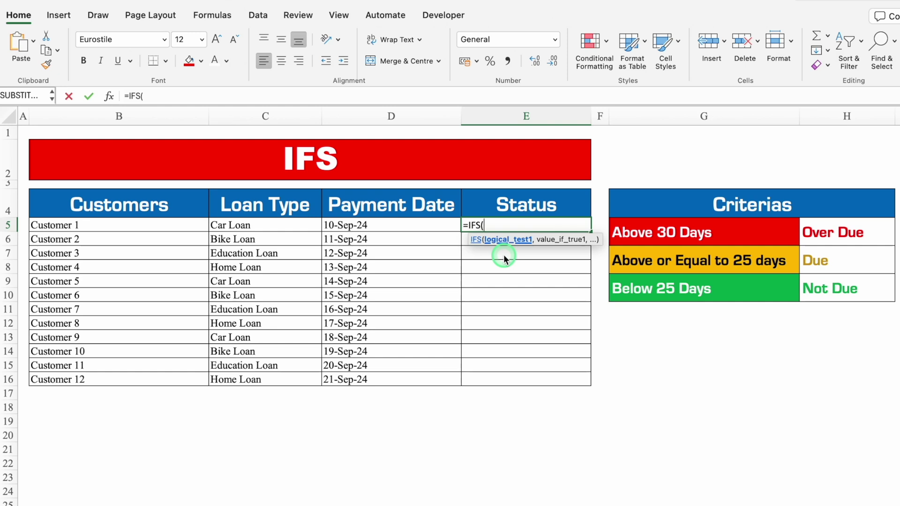
type("toda")
key("Tab")
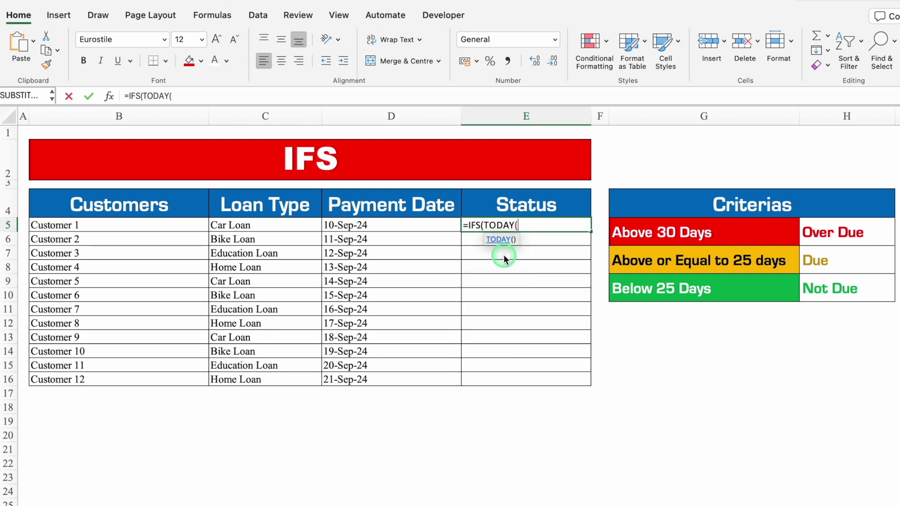
type(")-")
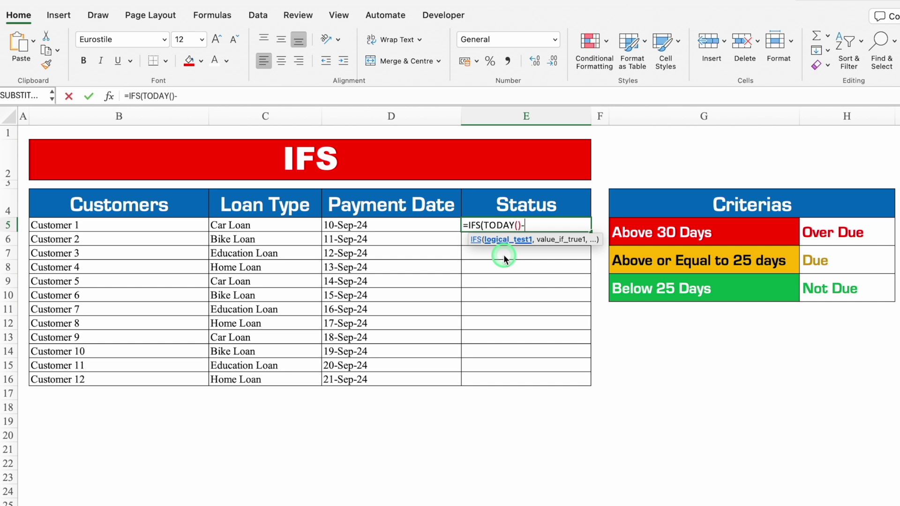
left_click(414, 224)
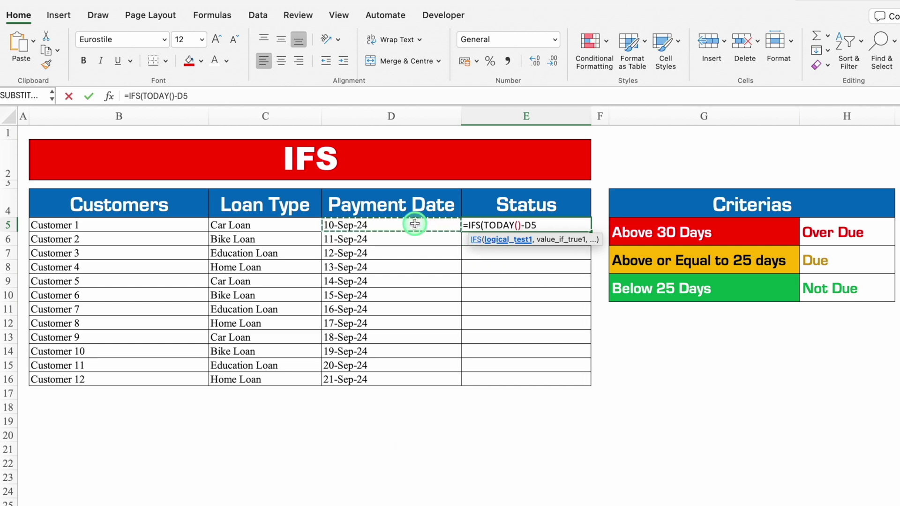
type(">30,")
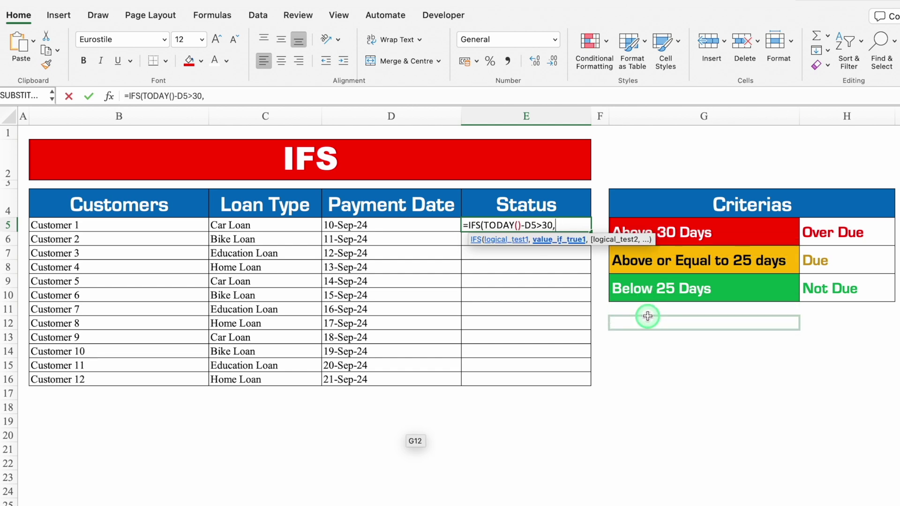
type("\"Over Due\"")
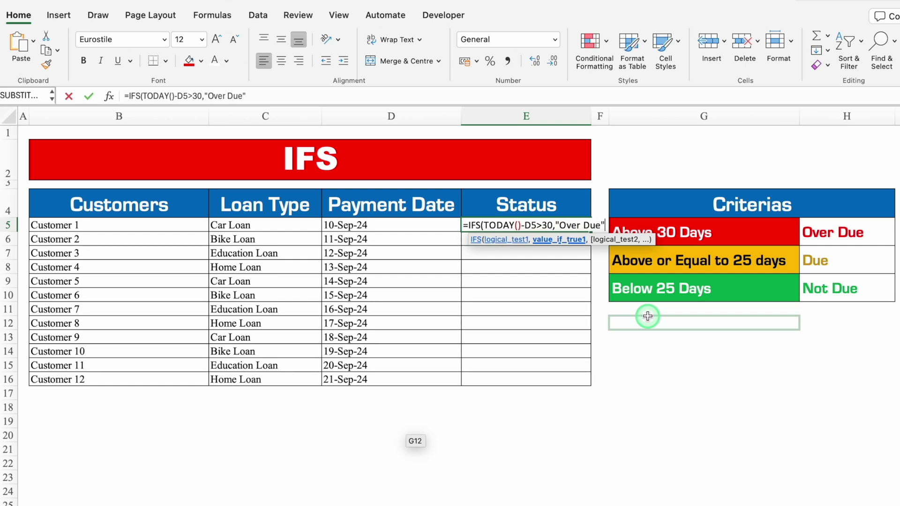
type(",")
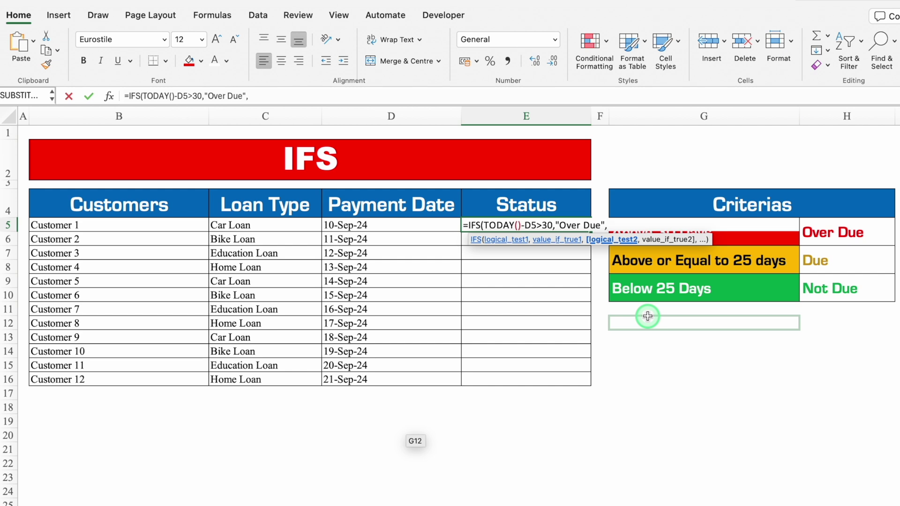
type("Today()-")
left_click(427, 229)
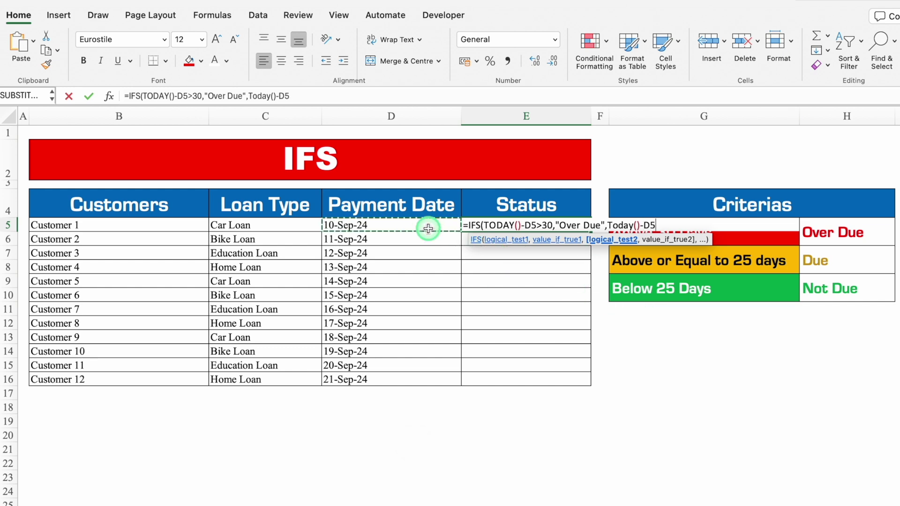
type(">=25,")
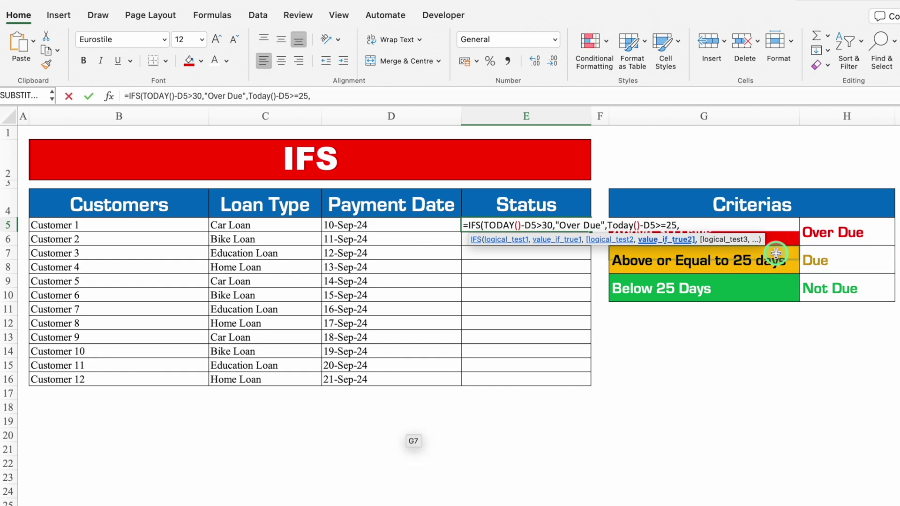
type("\"Due\",")
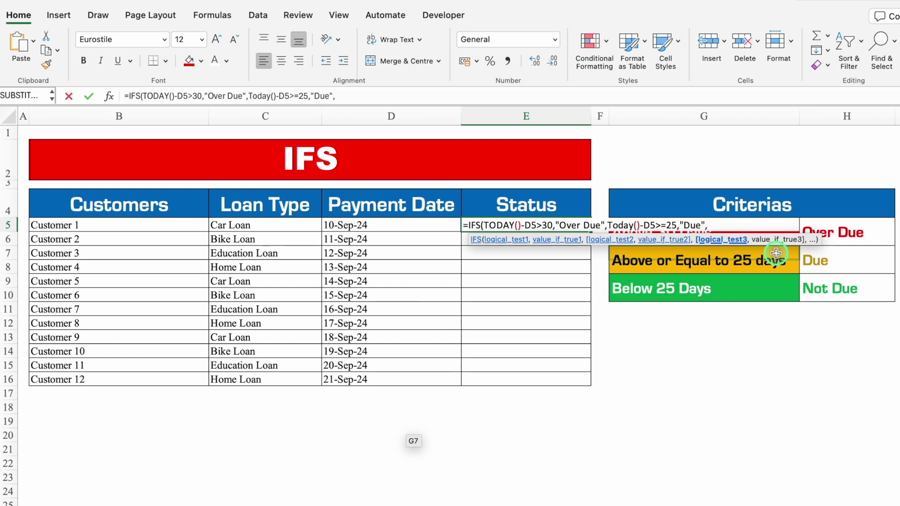
type("Today()-")
left_click(404, 226)
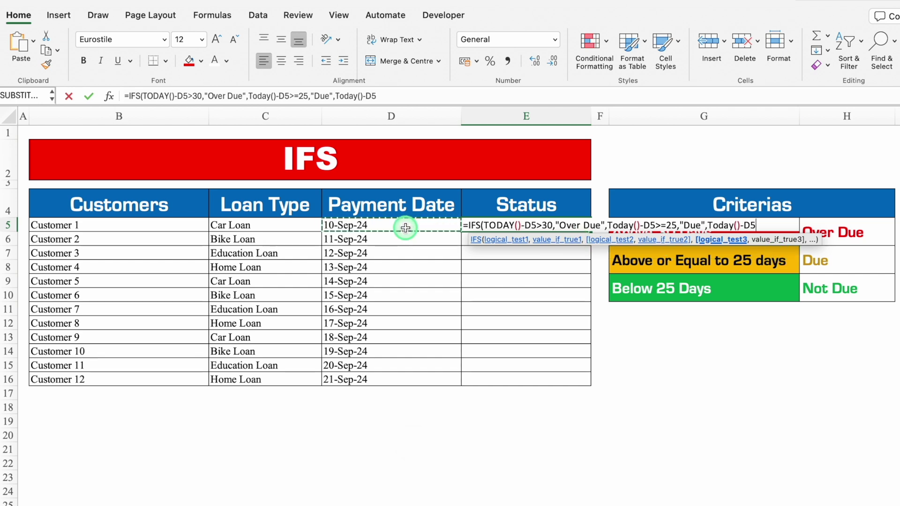
type("<")
type("25")
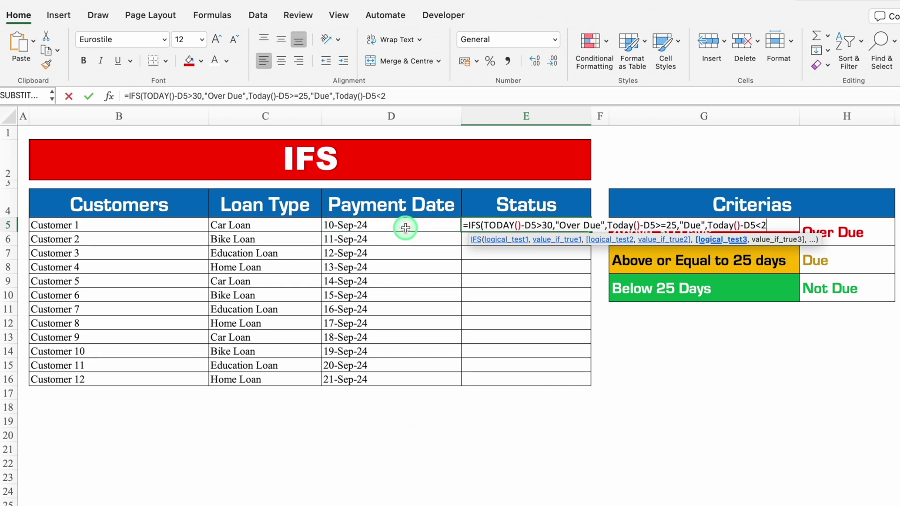
type(",")
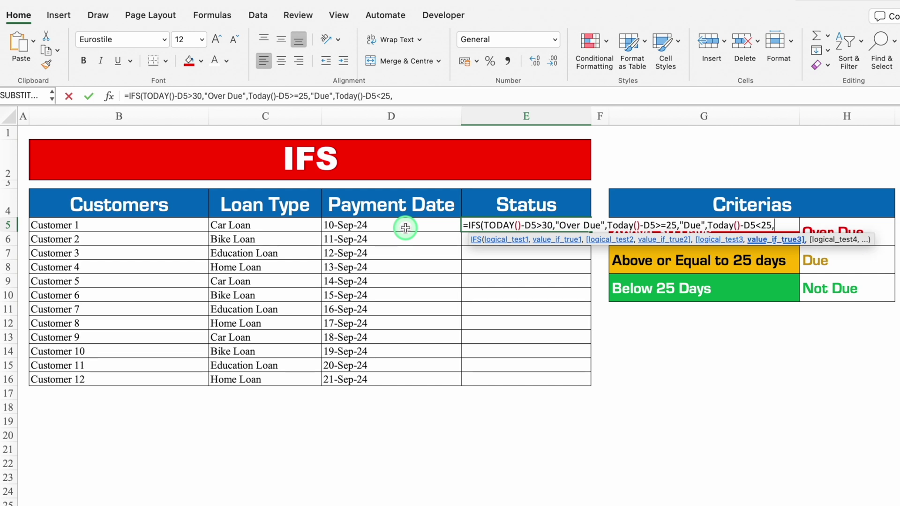
type("\"Not Due\"")
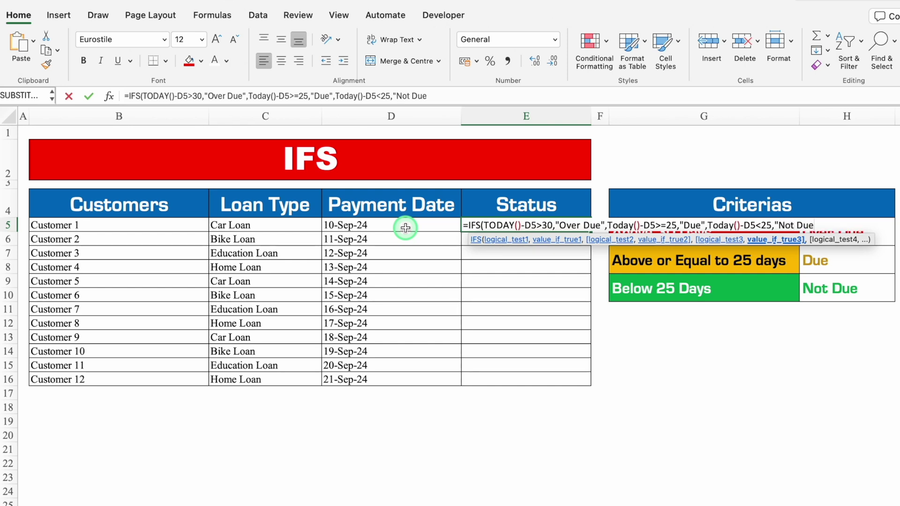
type(")")
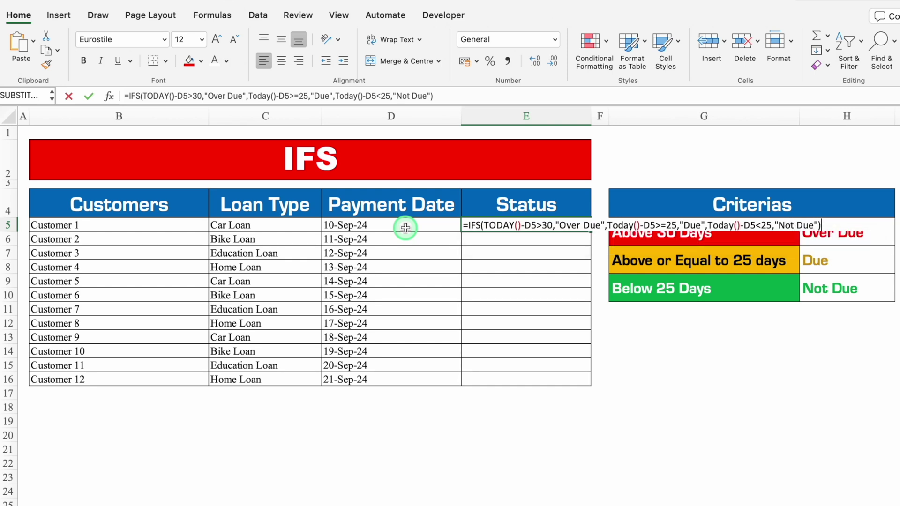
key("ctrl+Return")
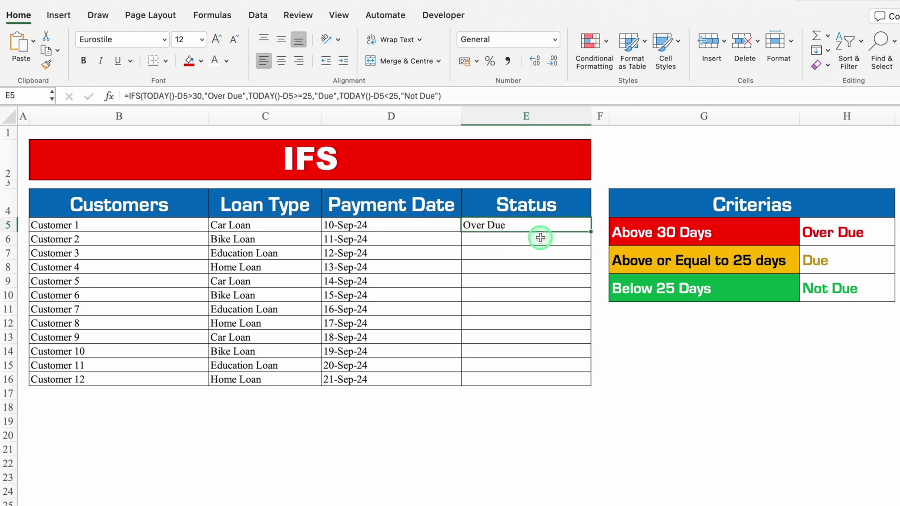
Step: Fill the IFS status formula down from E5 through E16 with Ctrl+D
left_click_drag(523, 225, 533, 378)
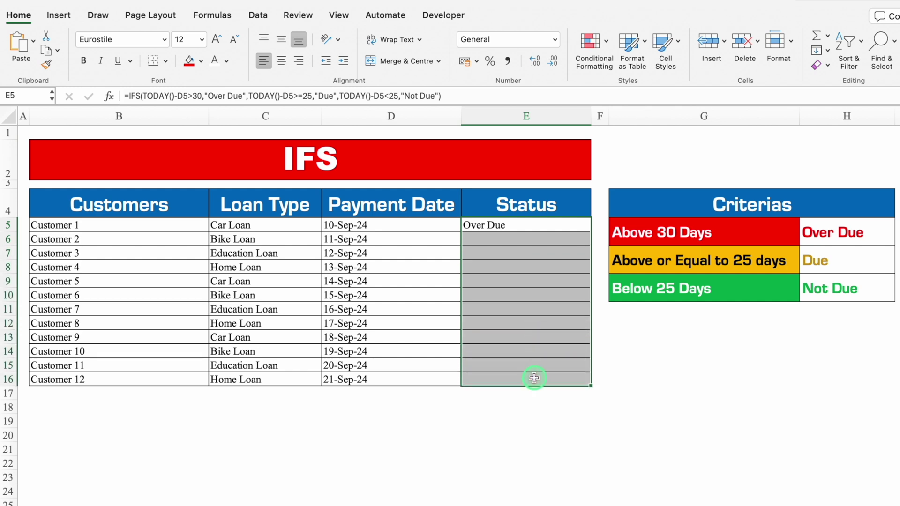
key("ctrl+d")
left_click(520, 421)
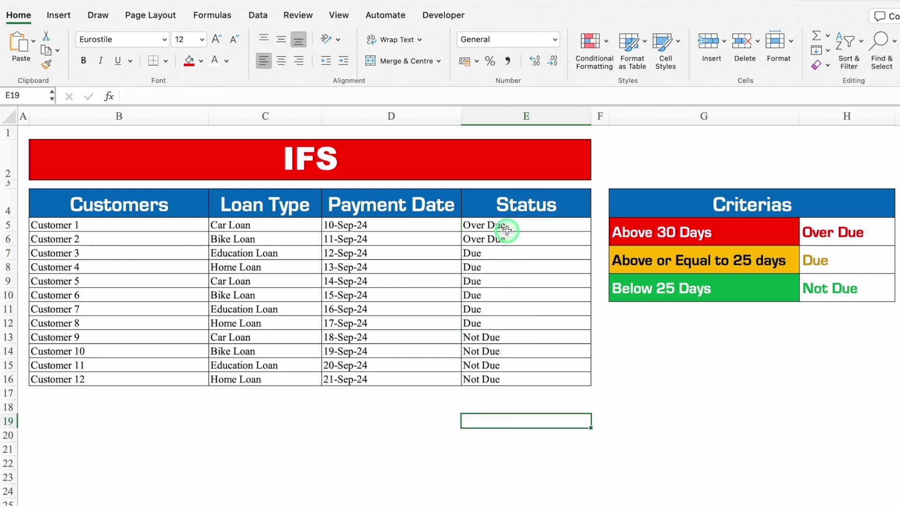
Step: Check the copied formulas in E5, E8 and E14 reference their own payment dates
left_click(508, 230)
left_click(507, 264)
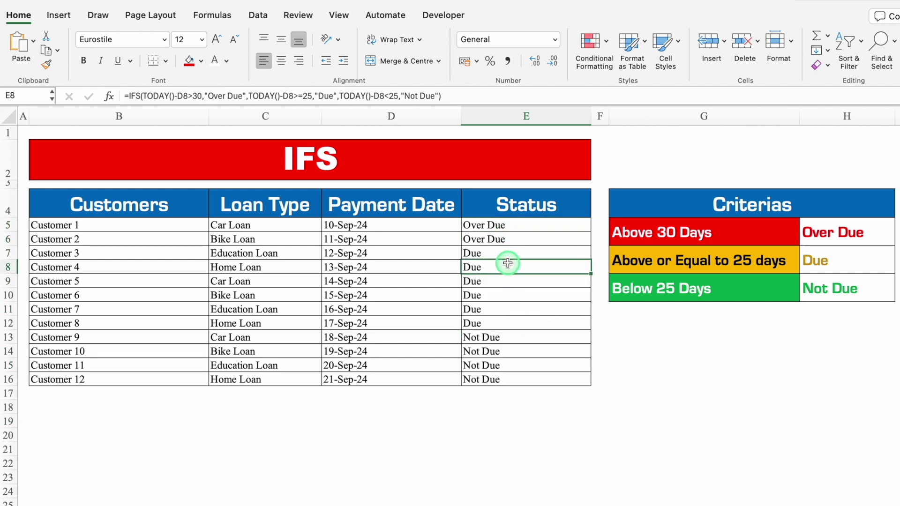
left_click(505, 354)
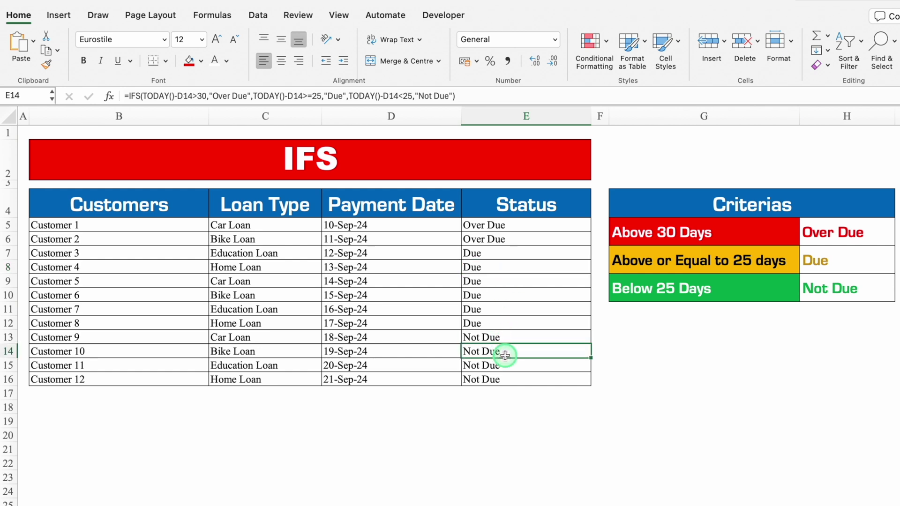
left_click(492, 422)
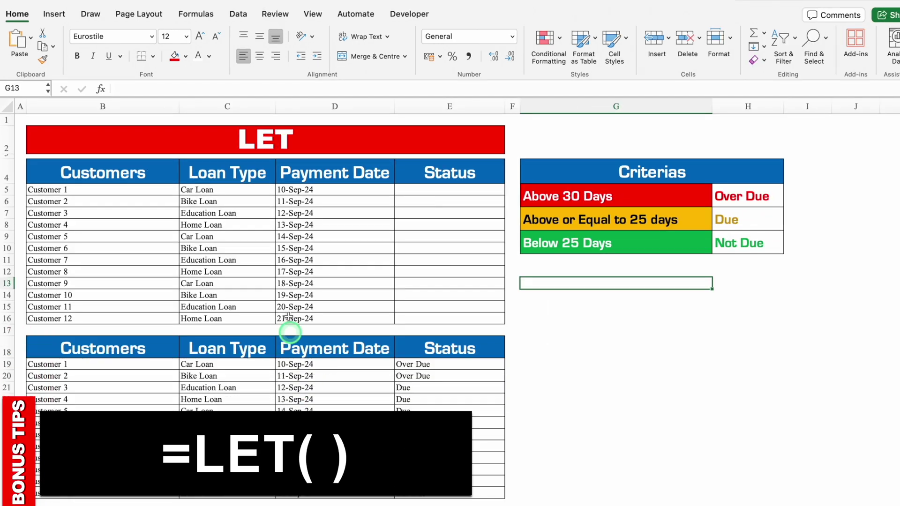
Step: Enter =LET(Monk,TODAY()-D5,IFS(Monk>30,"Over Due",Monk>=25,"Due",Monk<25,"Not Due")) in E5 and fill to E16
left_click(412, 189)
type("=let")
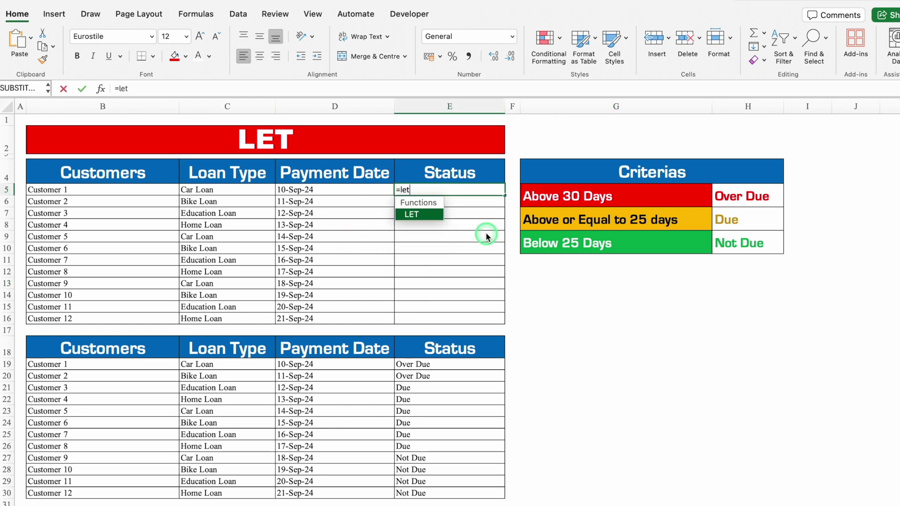
double_click(421, 217)
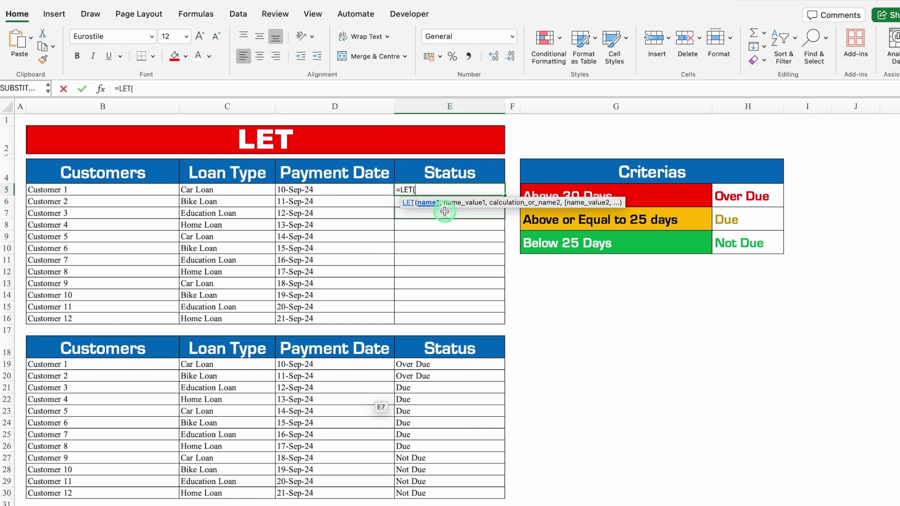
type("Monk,")
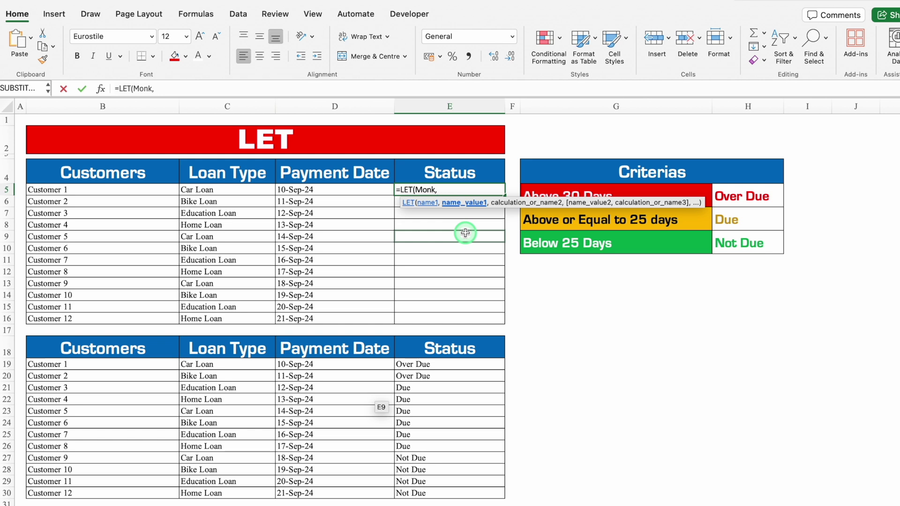
type("TODAY(")
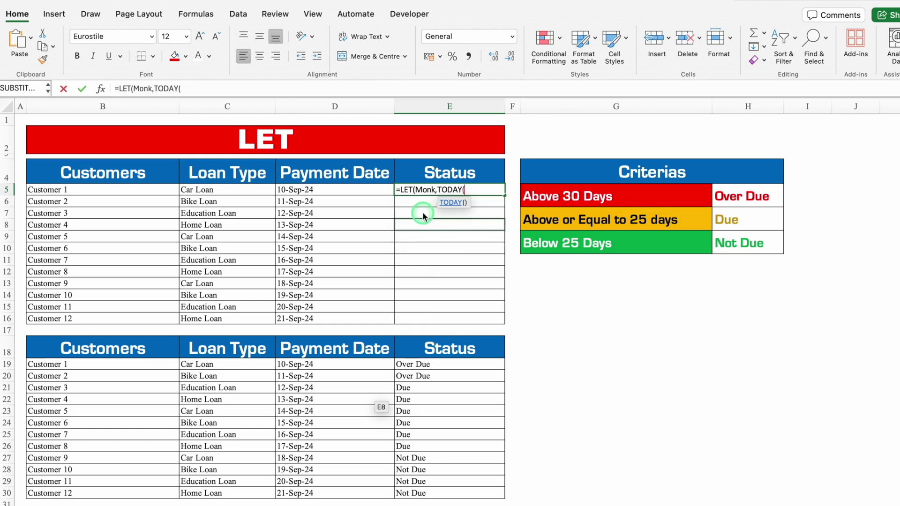
type(")")
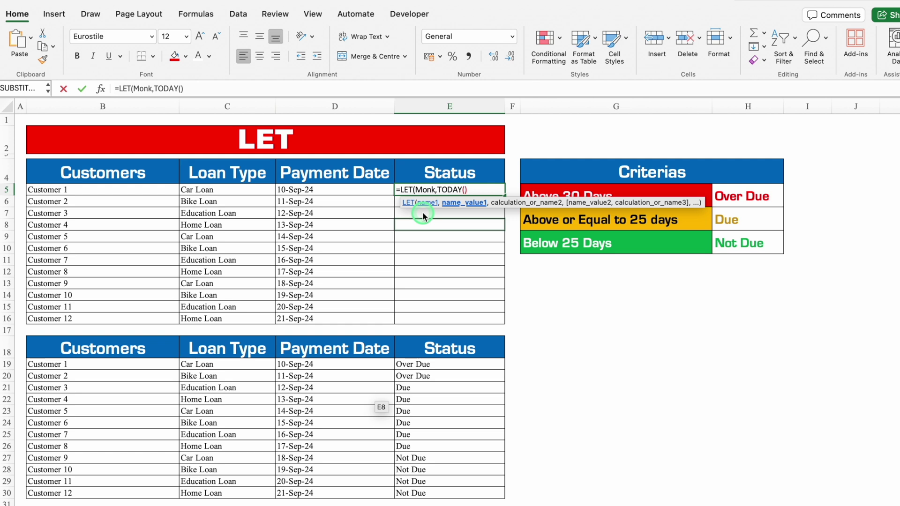
type("-")
left_click(354, 192)
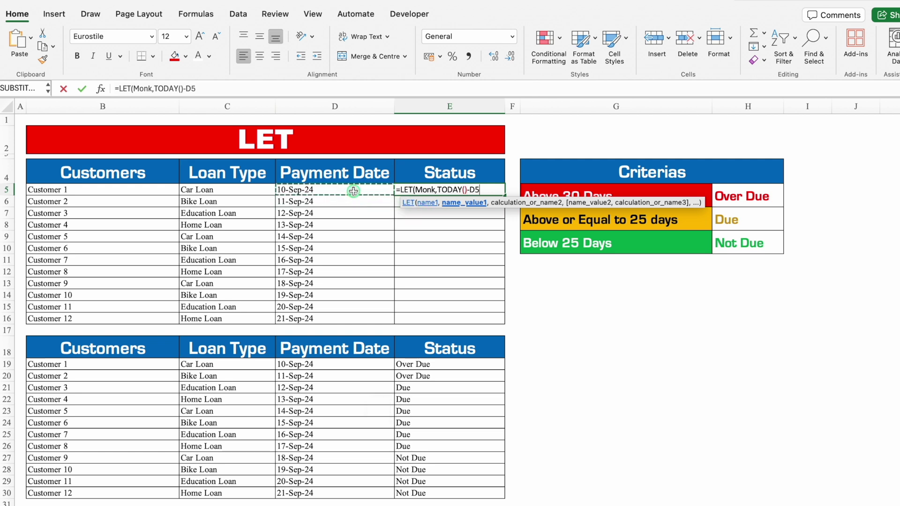
type(",")
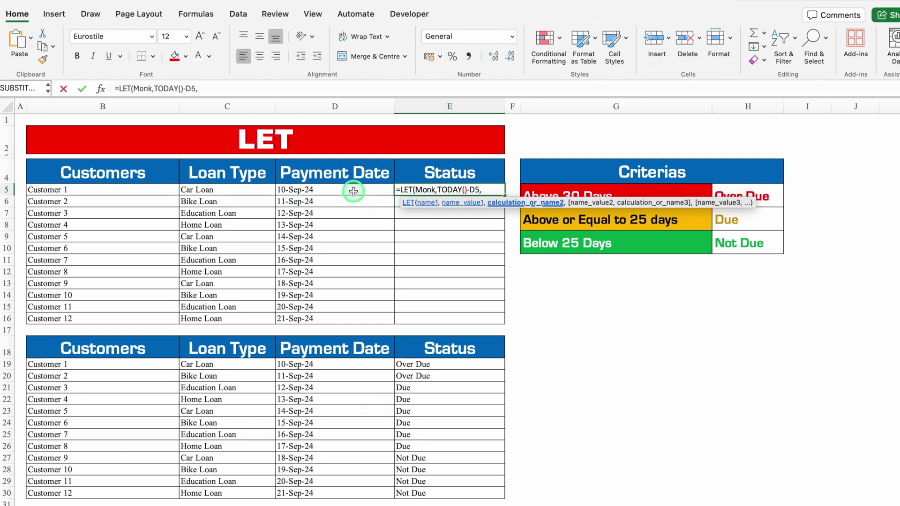
type("IFS(")
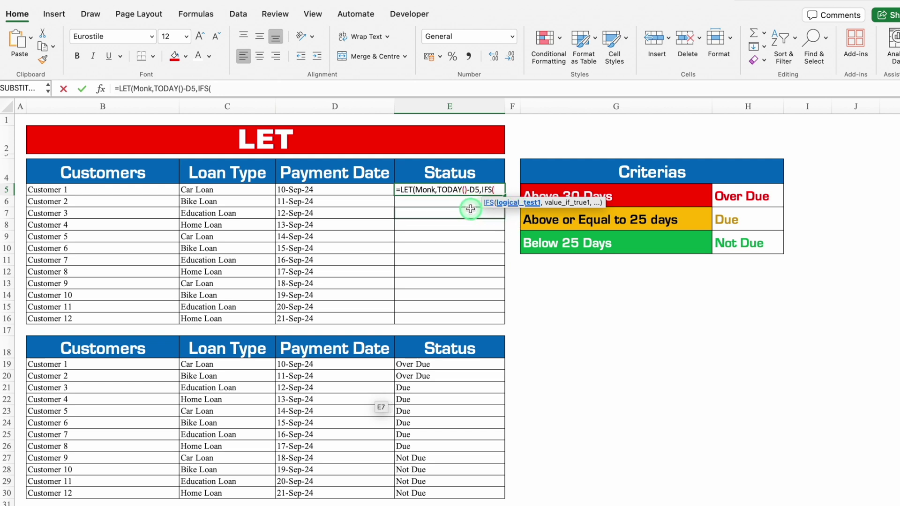
type("monk")
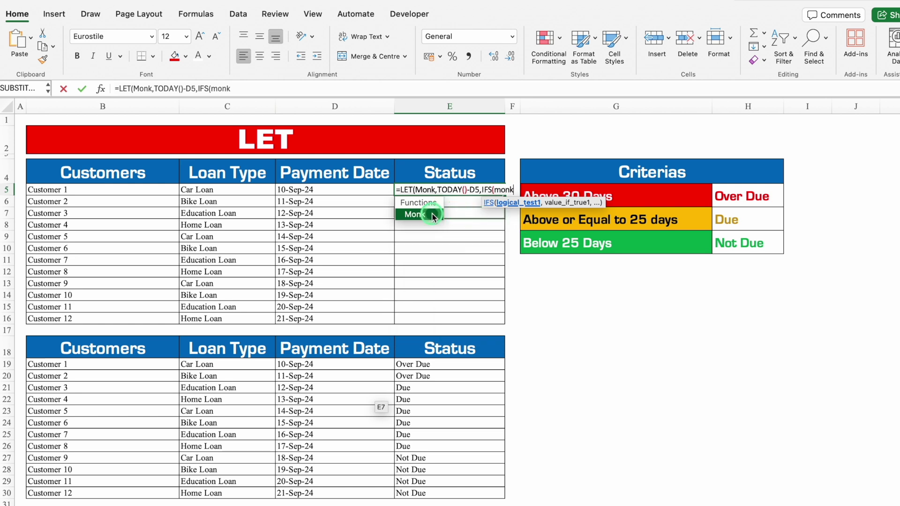
double_click(433, 216)
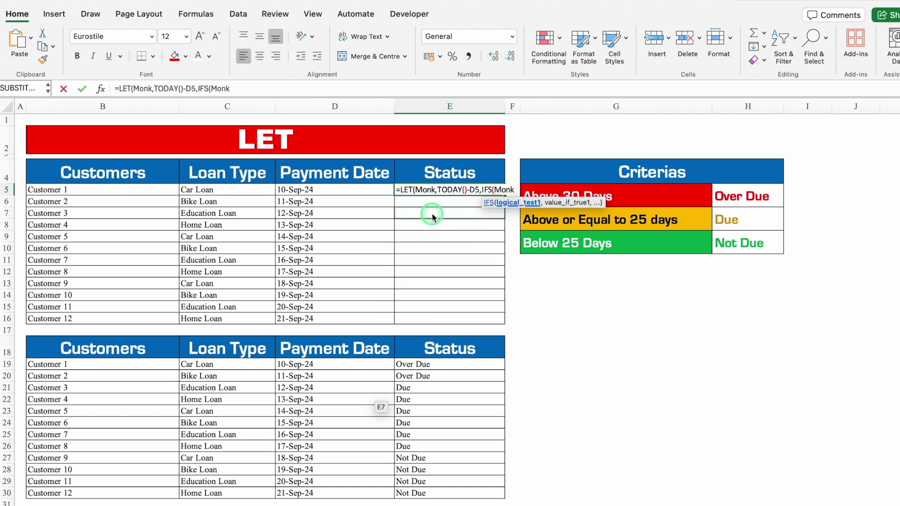
type(">30")
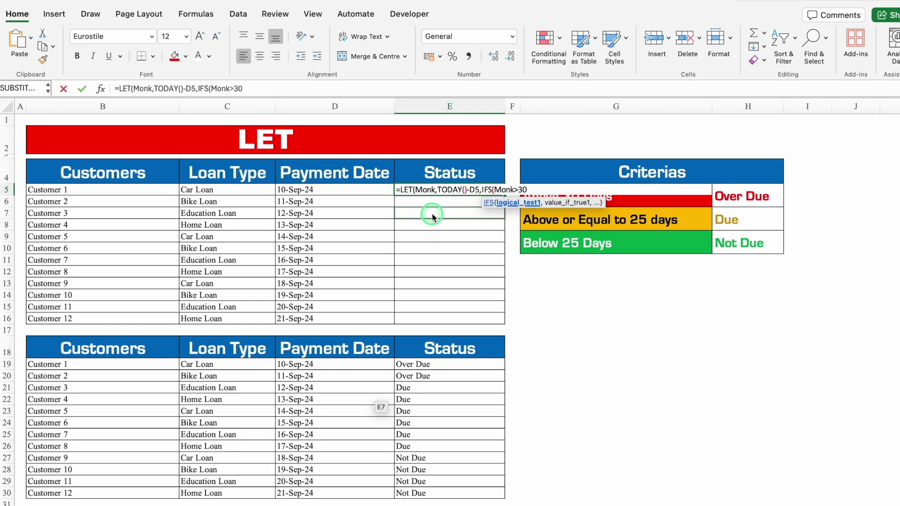
type(",\"Over Due\",")
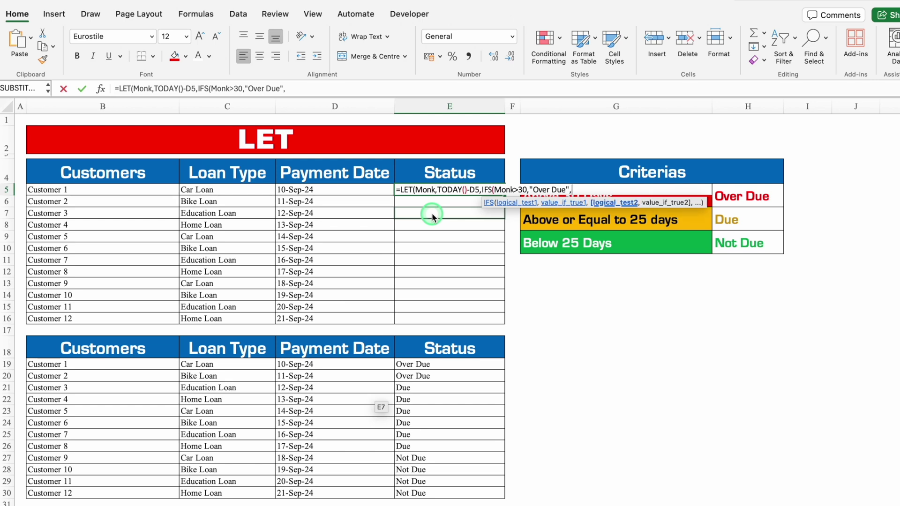
type("Monk>")
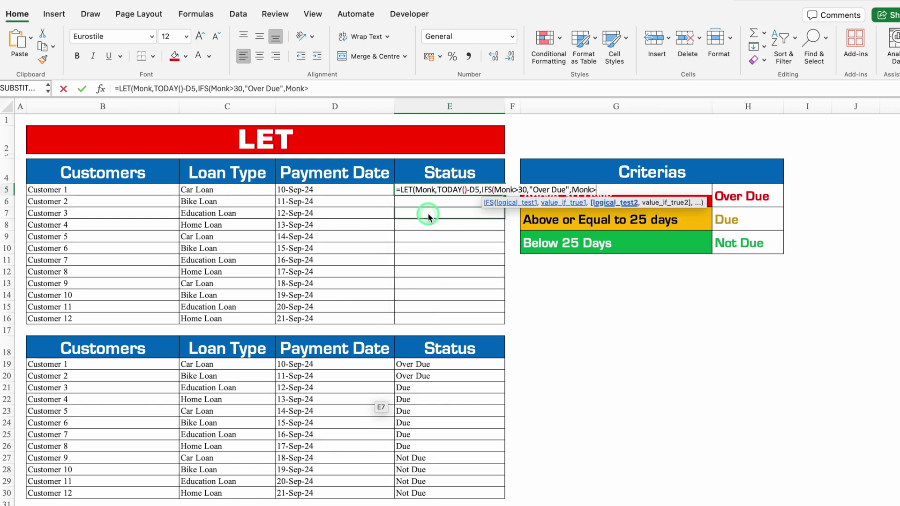
type("=25,\"")
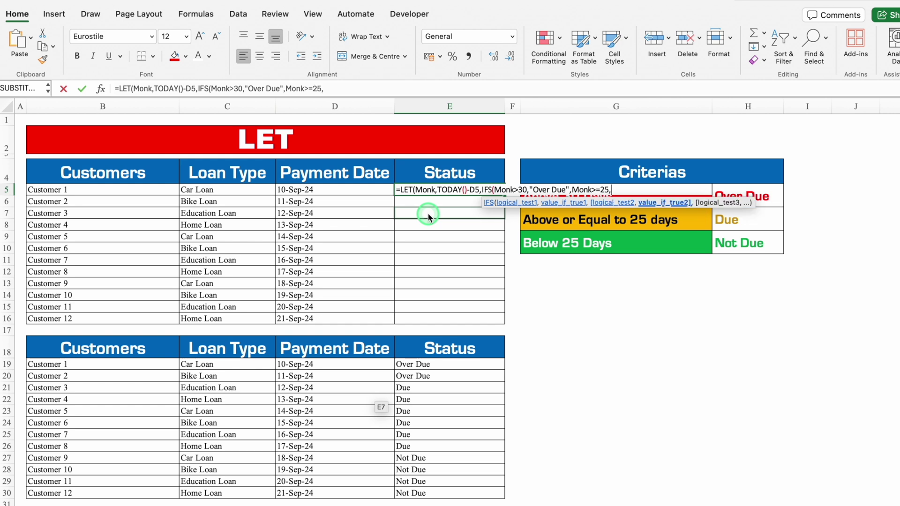
type("Due\",Monk")
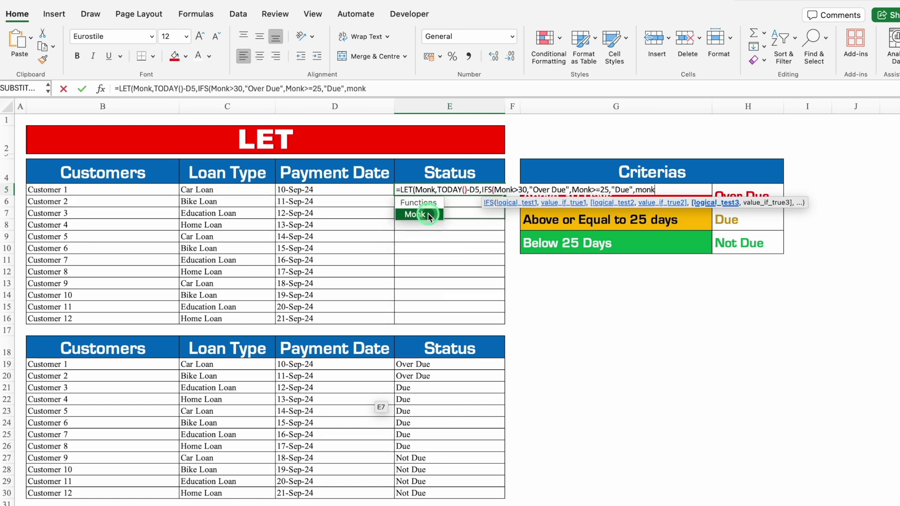
type("<")
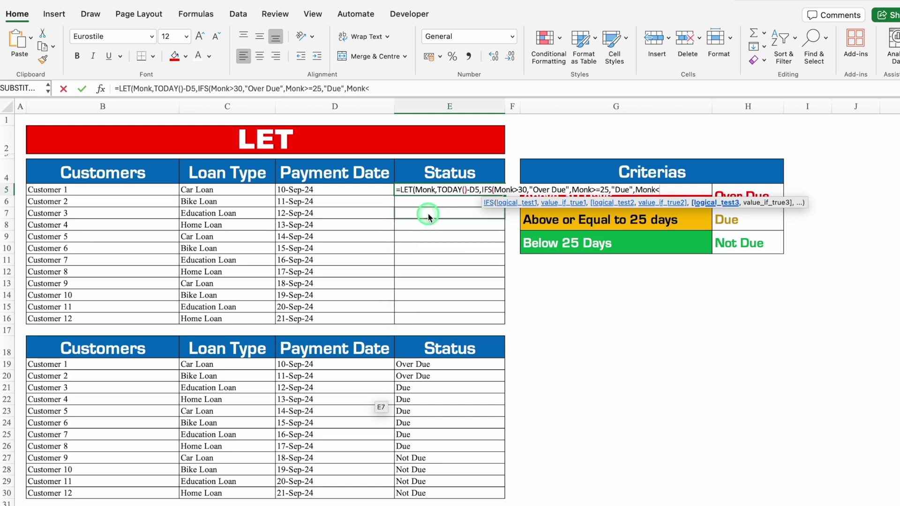
type("25,\"")
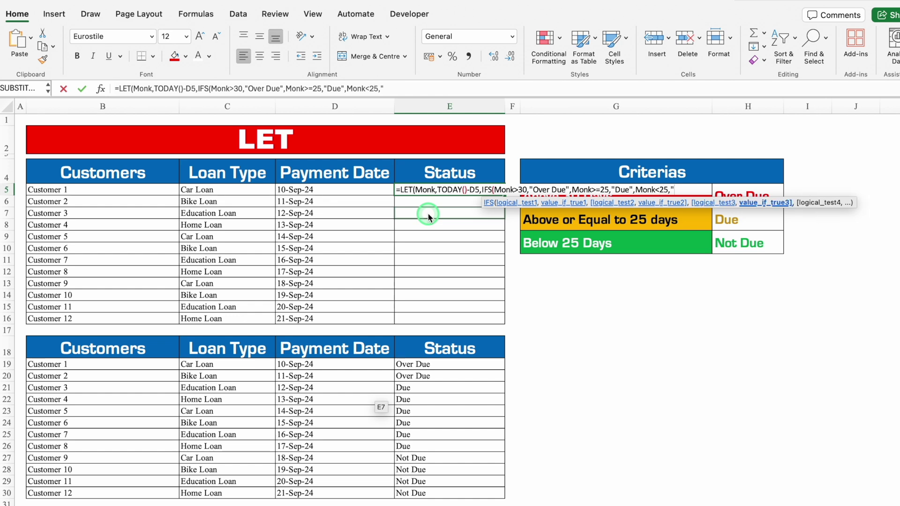
type("Not Due\")")
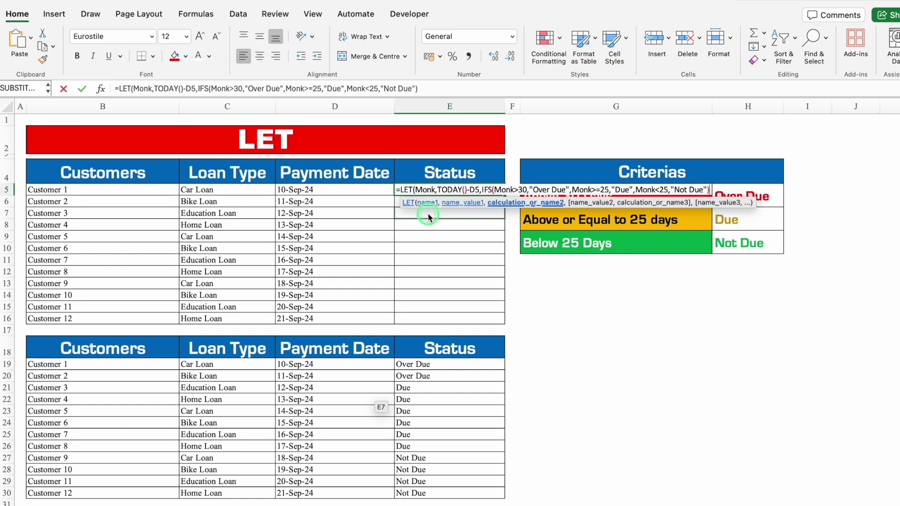
type(")")
key("Return")
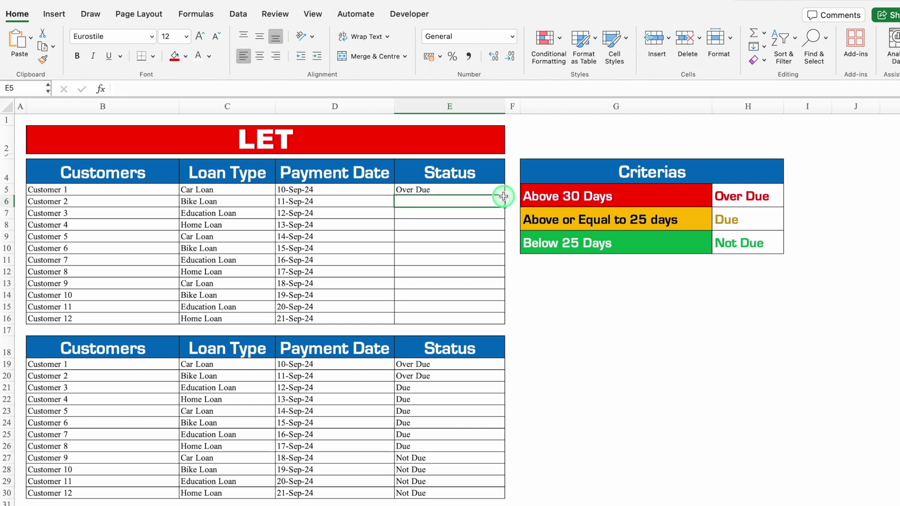
left_click_drag(496, 189, 485, 319)
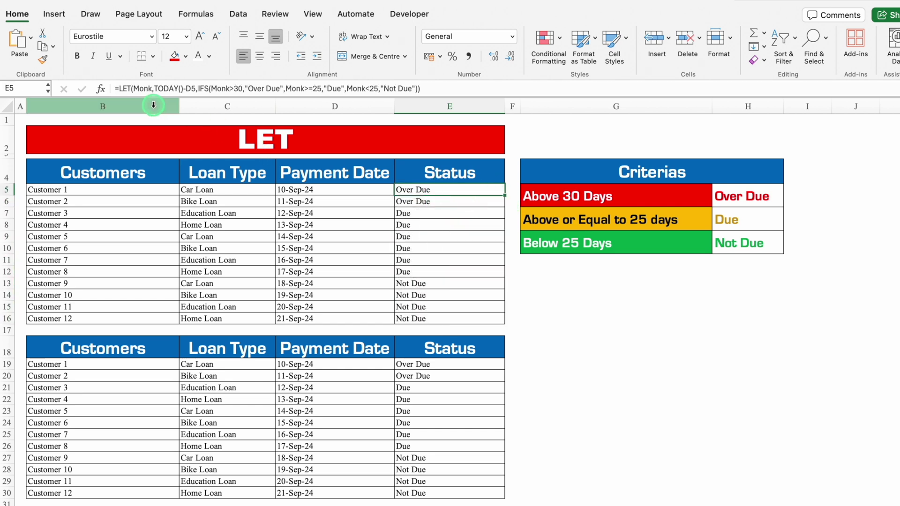